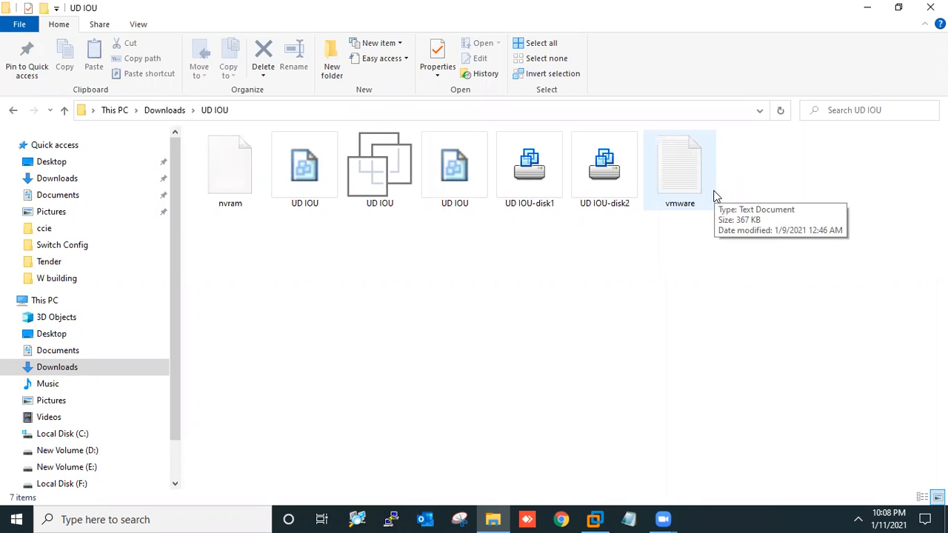
Minimize the File Explorer window showing the UD IOU folder
{"action": "left_click", "coordinate": [867, 8]}
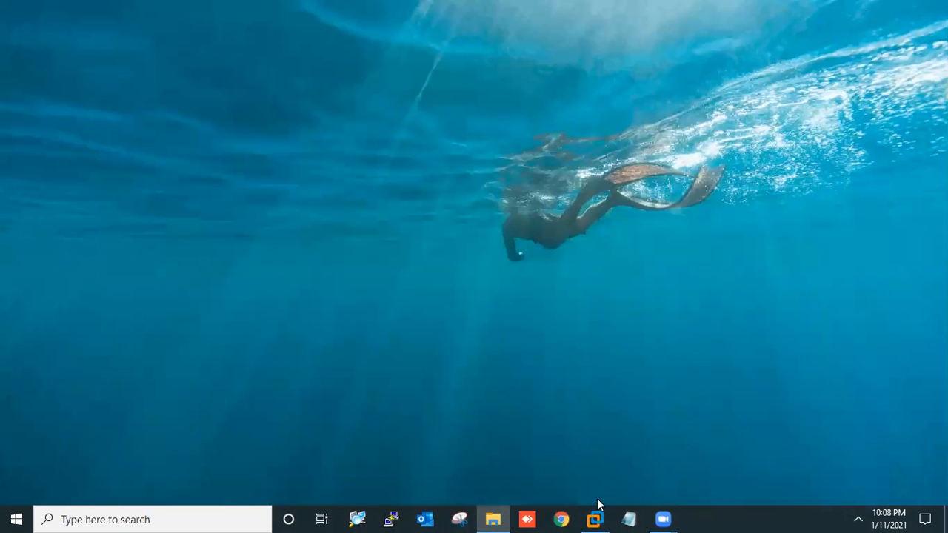
Launch VMware Workstation and open the UD IOU virtual machine file from Downloads\UD IOU
{"action": "left_click", "coordinate": [595, 517]}
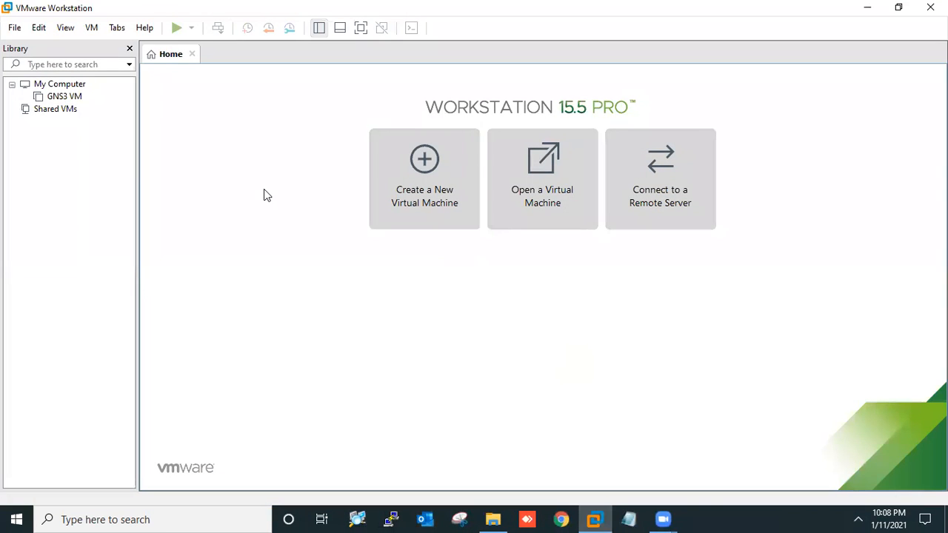
{"action": "left_click", "coordinate": [544, 194]}
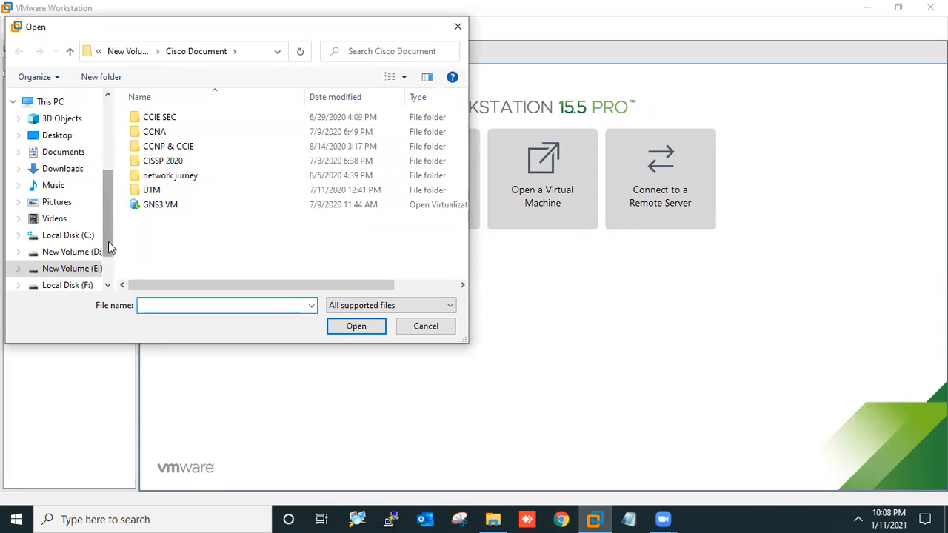
{"action": "left_click", "coordinate": [53, 169]}
{"action": "left_click", "coordinate": [186, 144]}
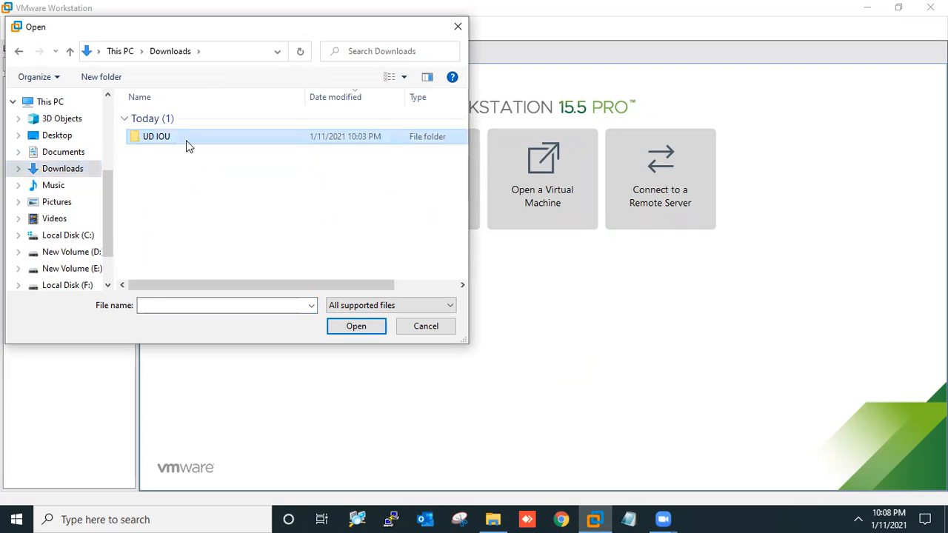
{"action": "left_click", "coordinate": [180, 134]}
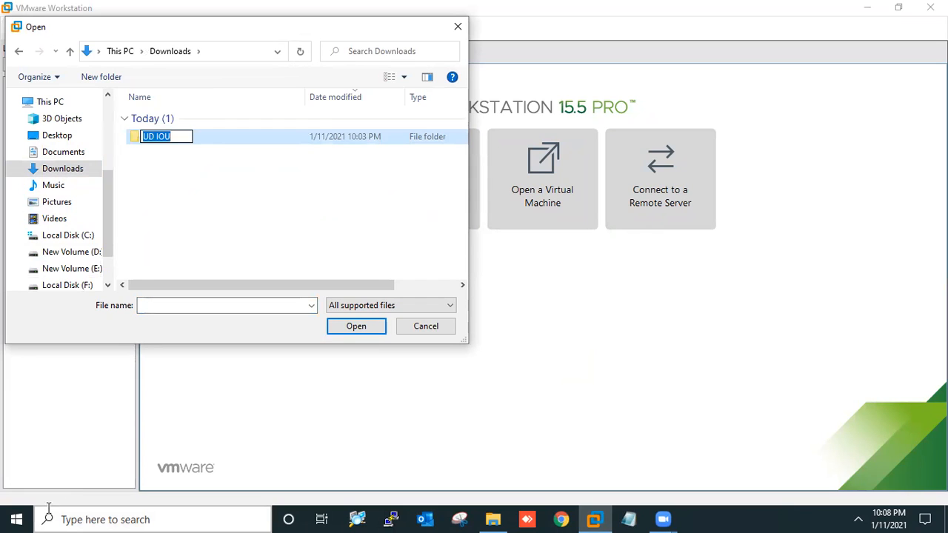
{"action": "left_click", "coordinate": [220, 161]}
{"action": "double_click", "coordinate": [173, 141]}
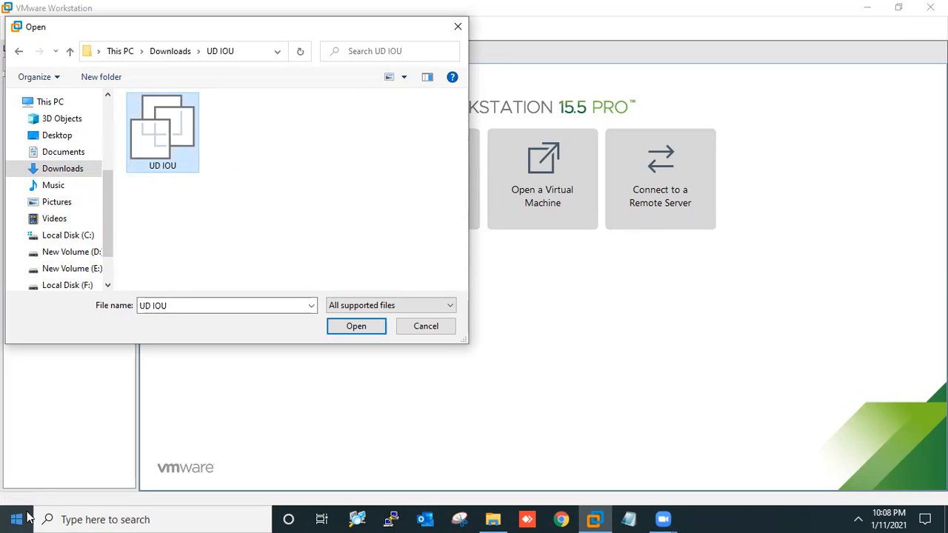
{"action": "left_click", "coordinate": [348, 331]}
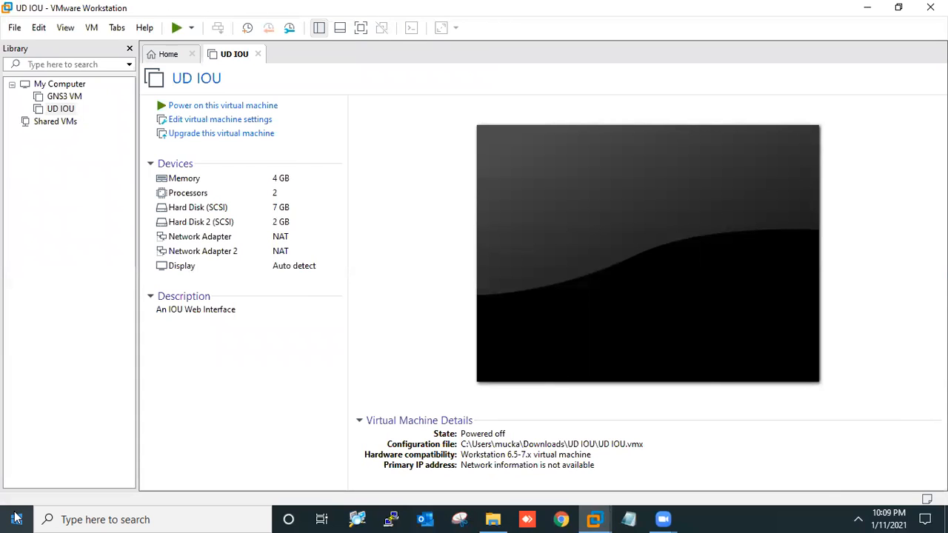
Raise UD IOU's memory from 4 GB to 8 GB and power the machine on
{"action": "left_click", "coordinate": [240, 122]}
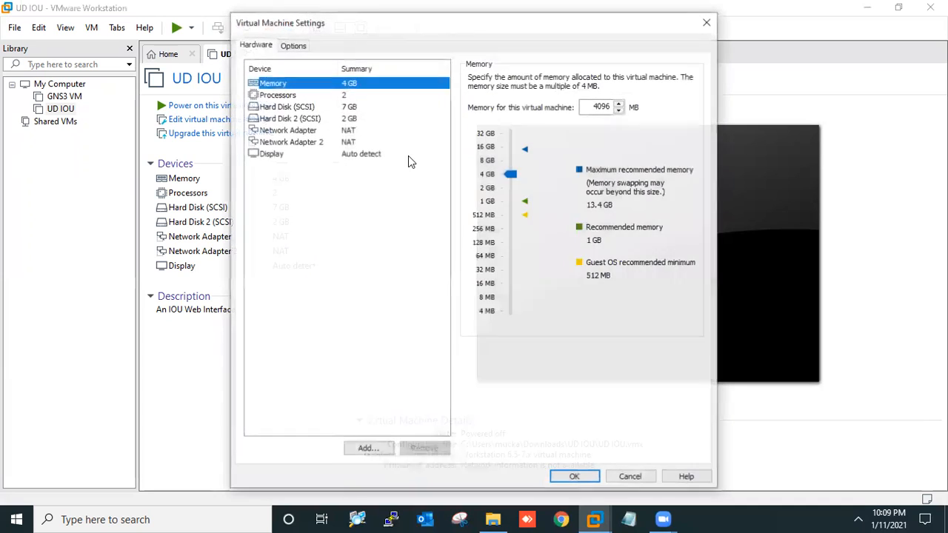
{"action": "left_click_drag", "start_coordinate": [514, 182], "coordinate": [509, 159]}
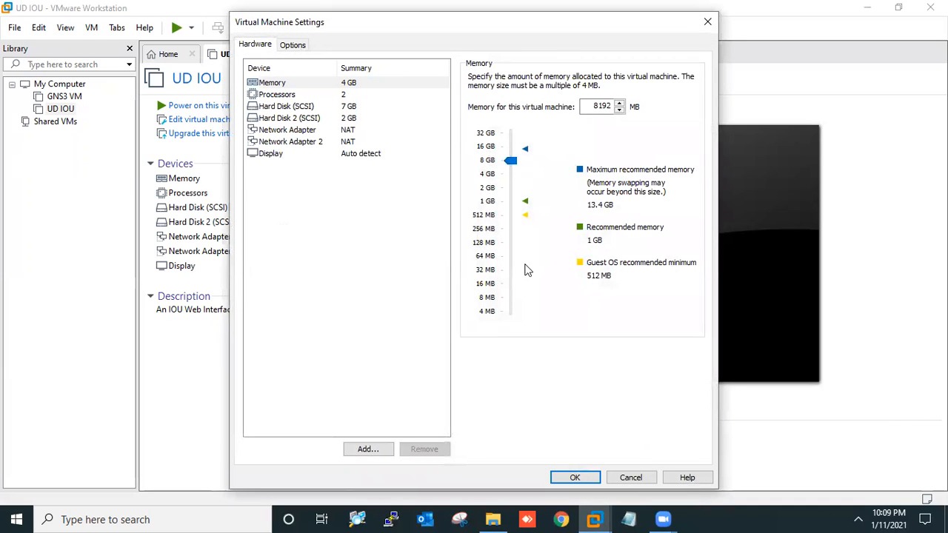
{"action": "left_click", "coordinate": [564, 473]}
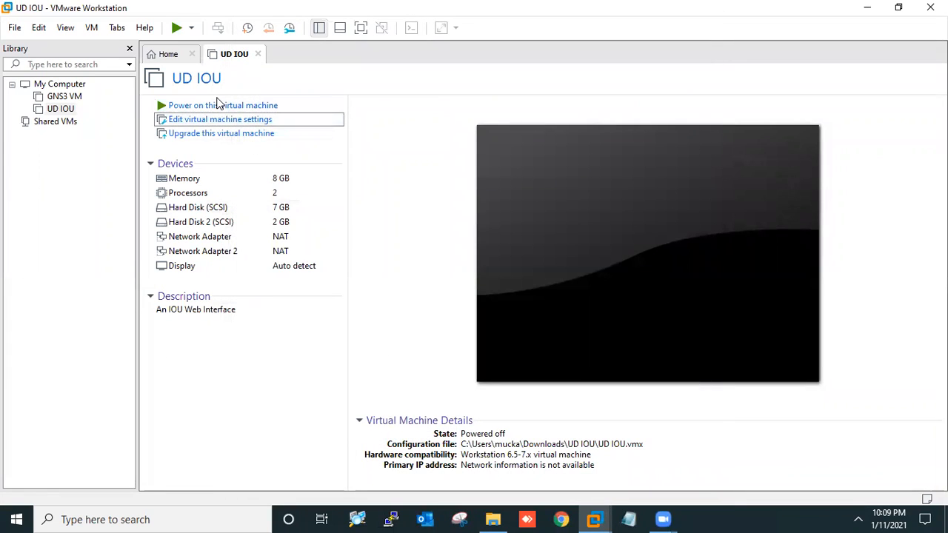
{"action": "left_click", "coordinate": [215, 105]}
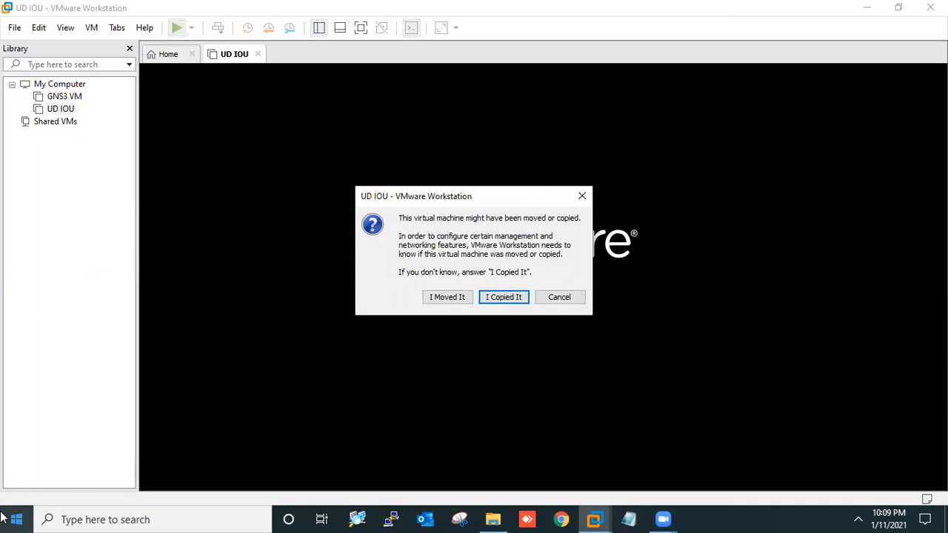
Answer 'I Copied It' to the moved/copied prompt and postpone the VMware Tools update
{"action": "left_click", "coordinate": [487, 297]}
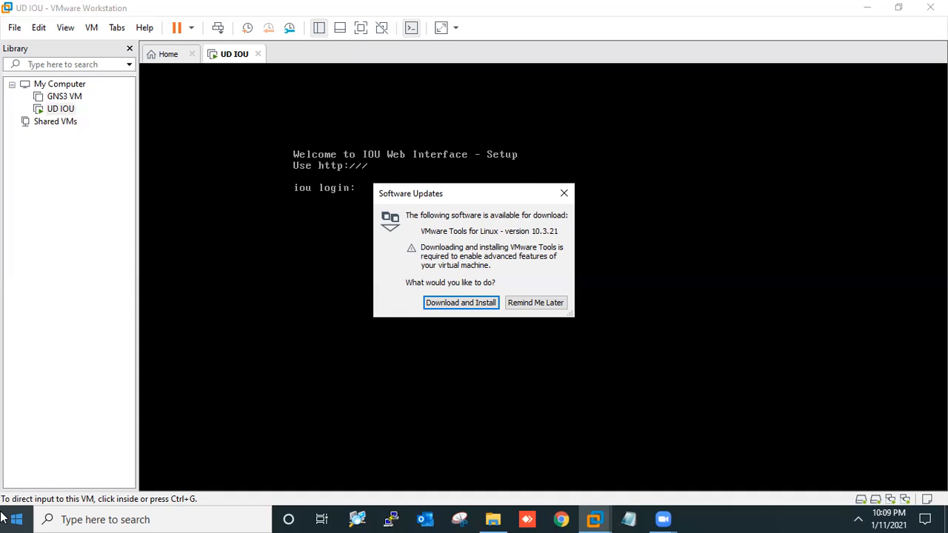
{"action": "left_click", "coordinate": [549, 302]}
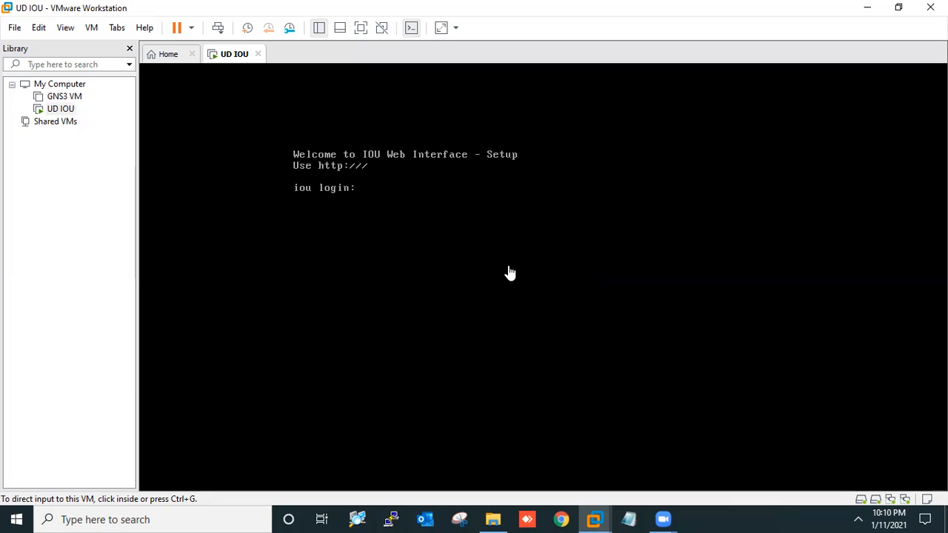
Log in to the IOU console as root
{"action": "left_click", "coordinate": [481, 256]}
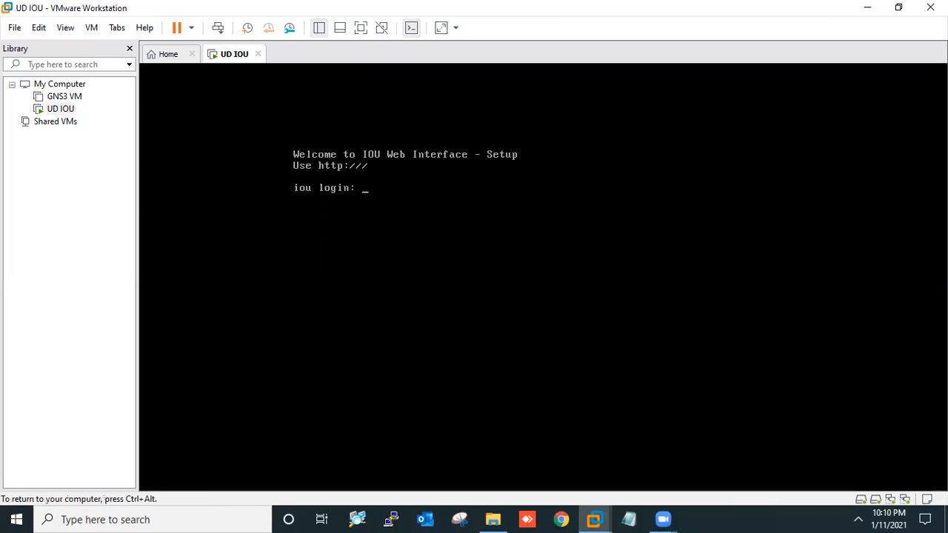
{"action": "type", "text": "root"}
{"action": "key", "text": "Return"}
{"action": "key", "text": "Return"}
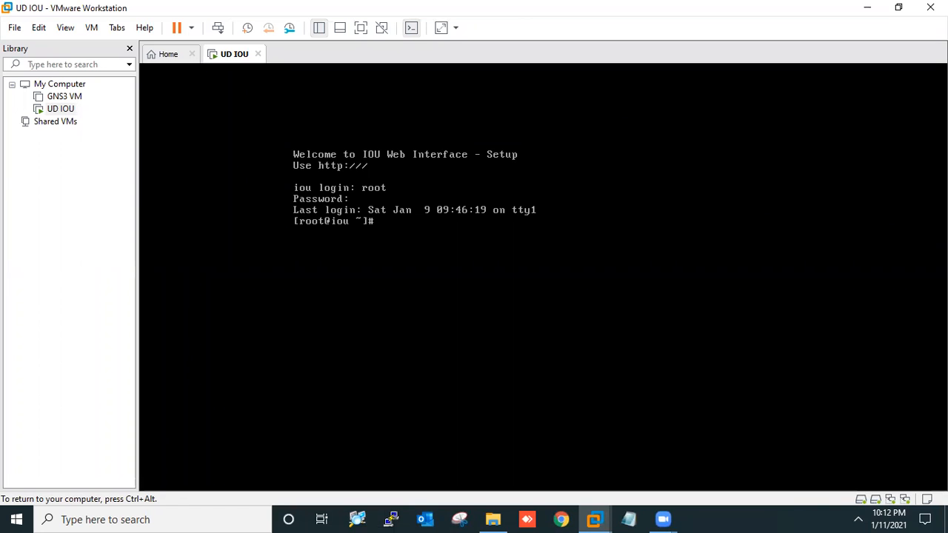
Change directory to /etc/udev/rules.d using cd .. then cd etc/udev/rules.d
{"action": "type", "text": "cd .."}
{"action": "key", "text": "Return"}
{"action": "type", "text": "cd"}
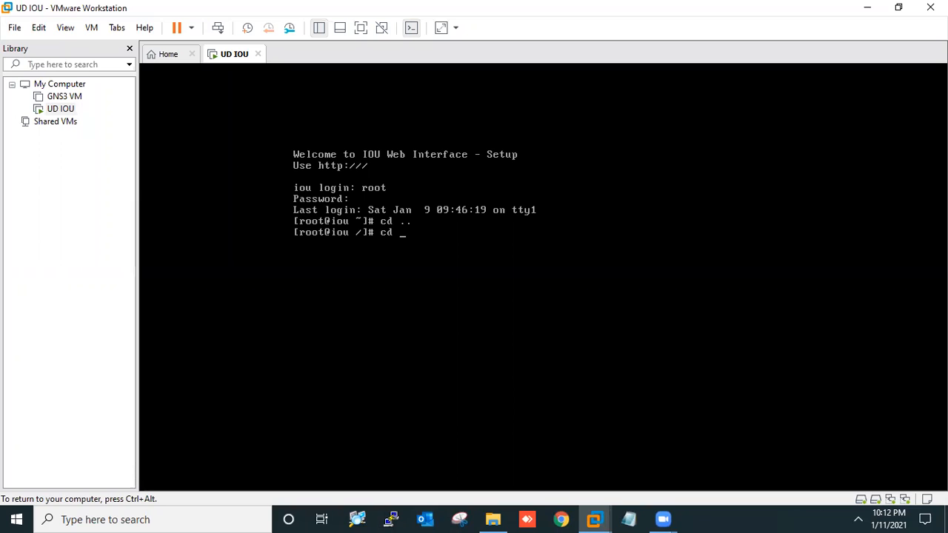
{"action": "type", "text": " etc/udef/roo"}
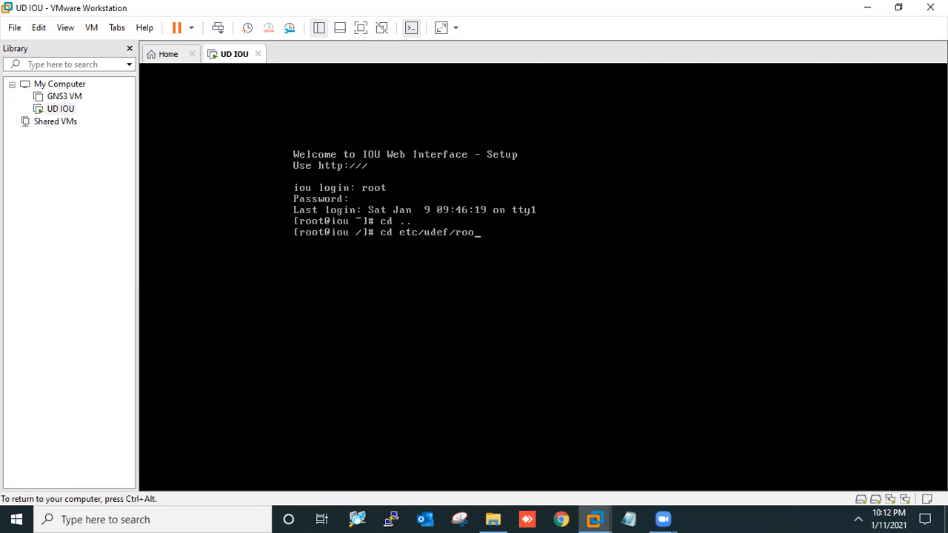
{"action": "key", "text": "BackSpace"}
{"action": "key", "text": "BackSpace"}
{"action": "type", "text": "ule"}
{"action": "key", "text": "BackSpace"}
{"action": "type", "text": "v"}
{"action": "type", "text": "s"}
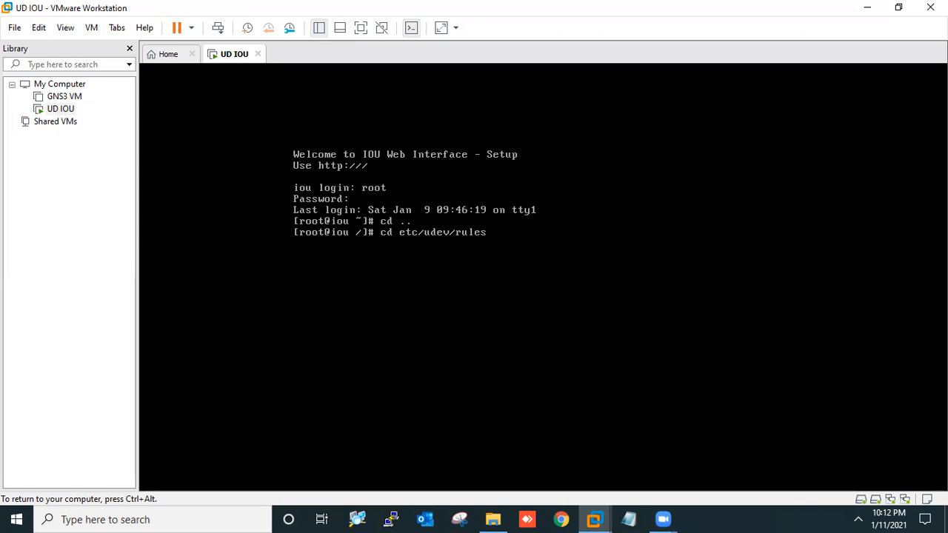
{"action": "type", "text": ".d"}
{"action": "key", "text": "Return"}
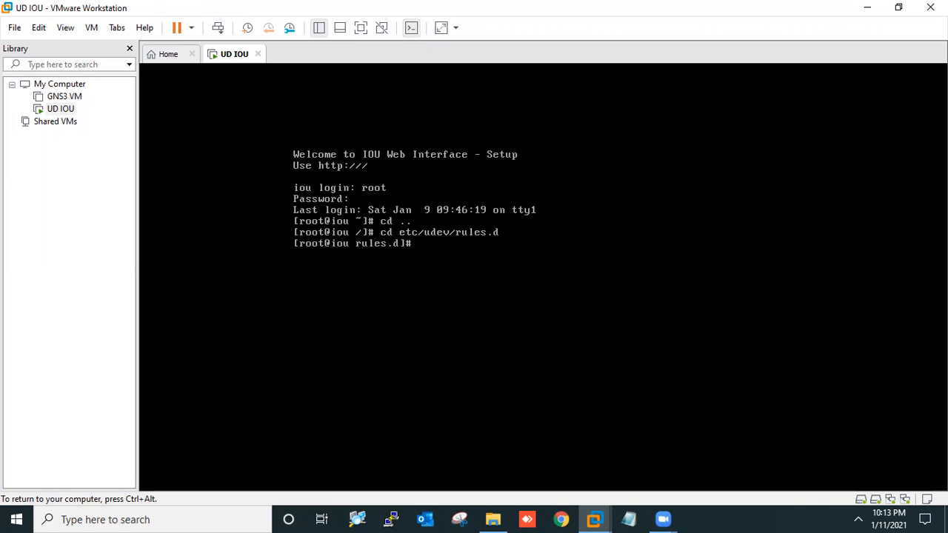
Delete 70-persistent-net.rules with rm, confirming with yes
{"action": "type", "text": "rm 70"}
{"action": "key", "text": "Tab"}
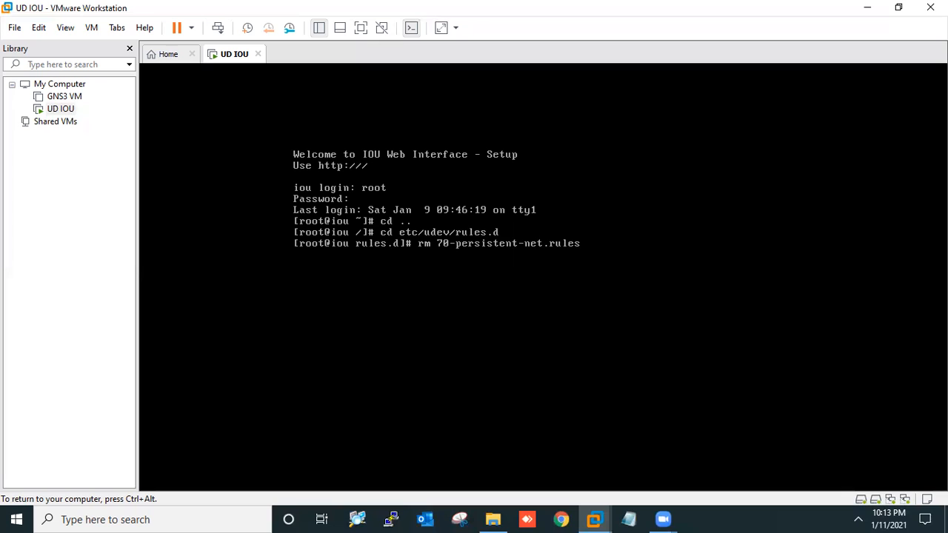
{"action": "key", "text": "Return"}
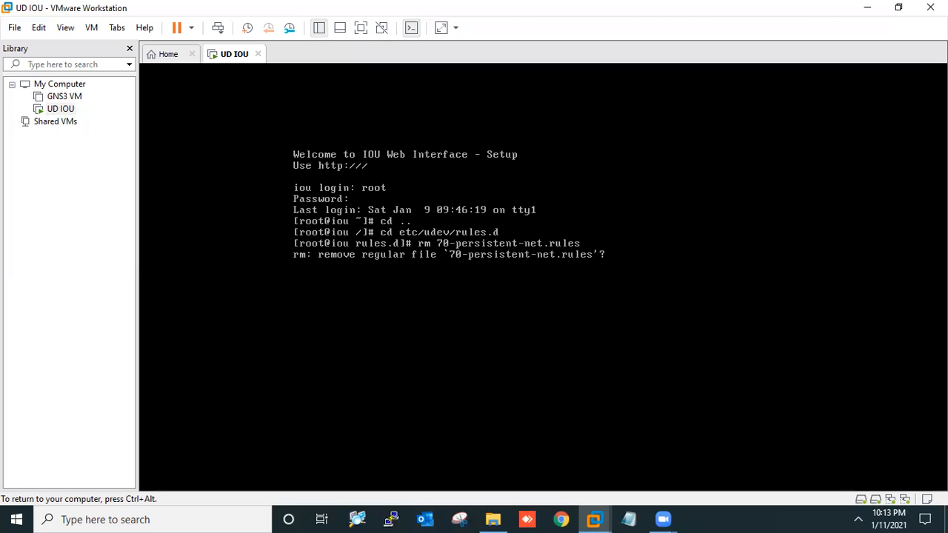
{"action": "type", "text": "yes"}
{"action": "key", "text": "Return"}
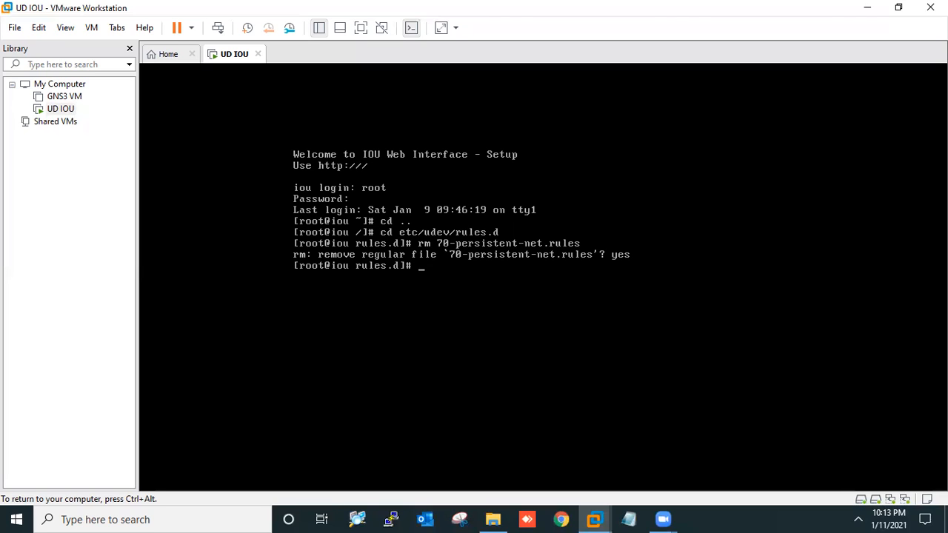
Reboot the IOU machine with the reboot command
{"action": "type", "text": "rev"}
{"action": "key", "text": "BackSpace"}
{"action": "type", "text": "boot"}
{"action": "key", "text": "Return"}
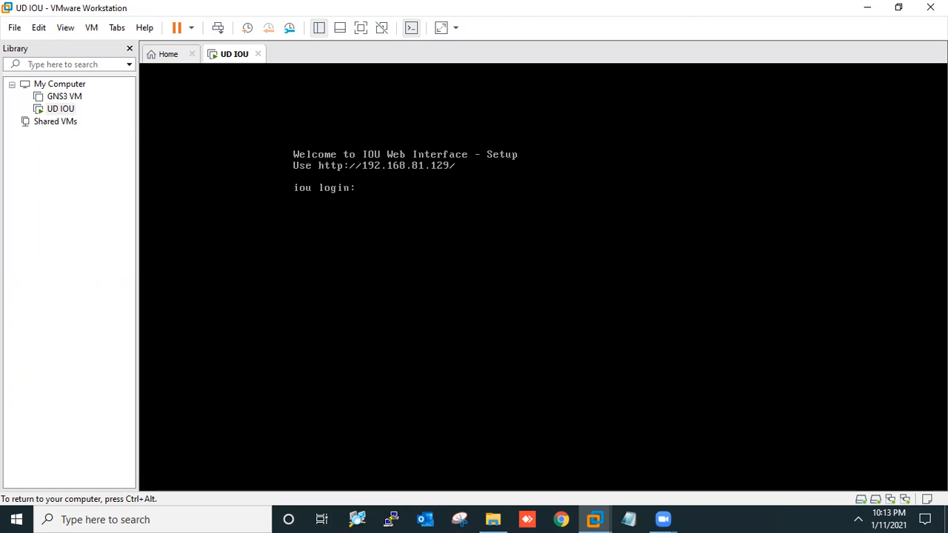
{"action": "type", "text": "rfo"}
{"action": "key", "text": "BackSpace"}
{"action": "key", "text": "BackSpace"}
{"action": "key", "text": "Escape"}
{"action": "key", "text": "ctrl+alt"}
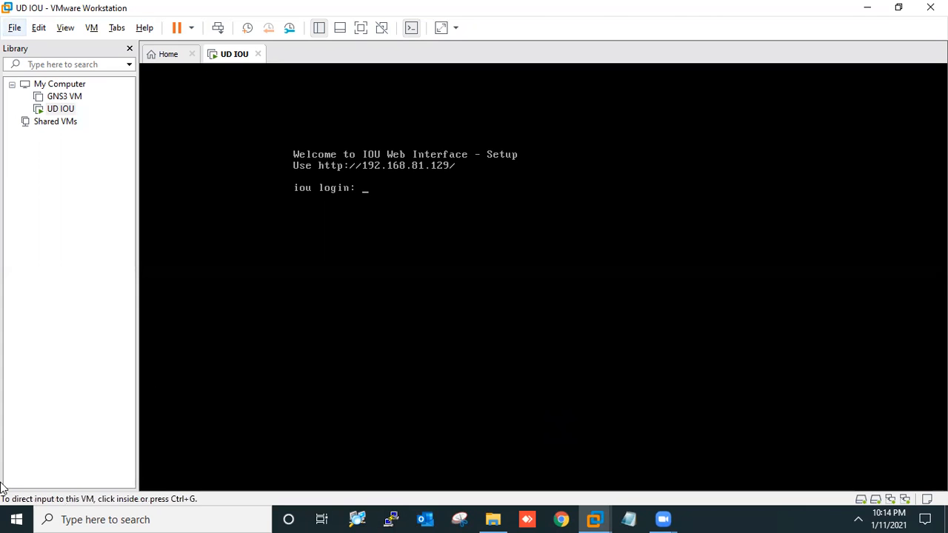
Launch Firefox and load the address 192.168.81.129
{"action": "left_click", "coordinate": [192, 519]}
{"action": "type", "text": "fire"}
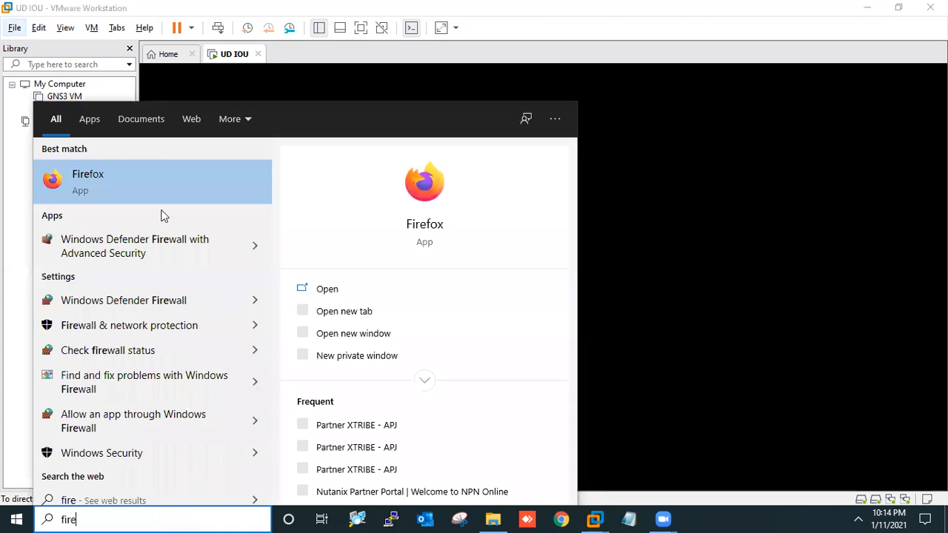
{"action": "left_click", "coordinate": [111, 176]}
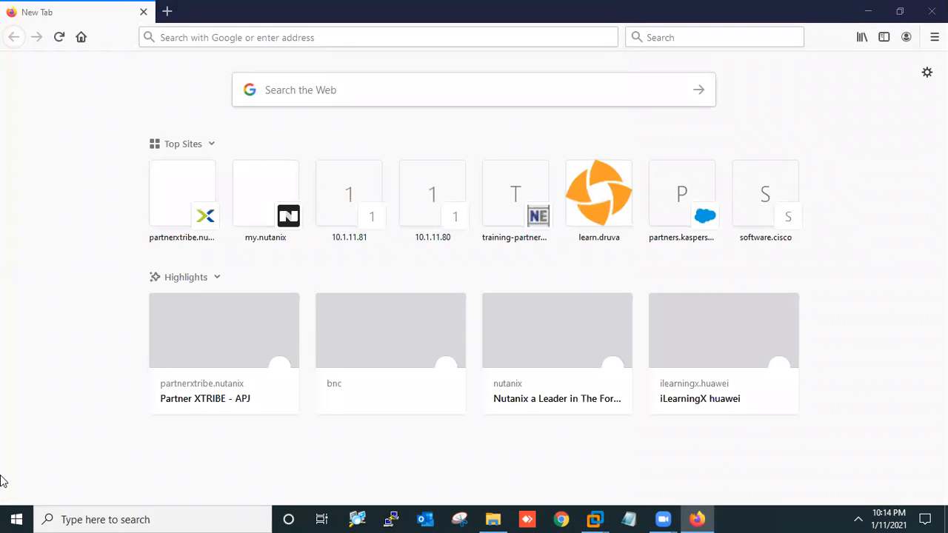
{"action": "left_click", "coordinate": [166, 31]}
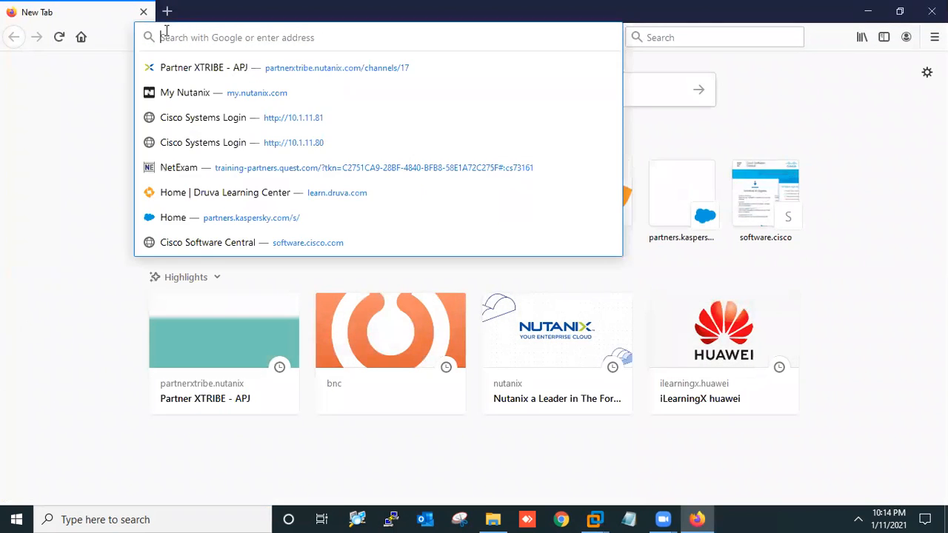
{"action": "type", "text": "192.168."}
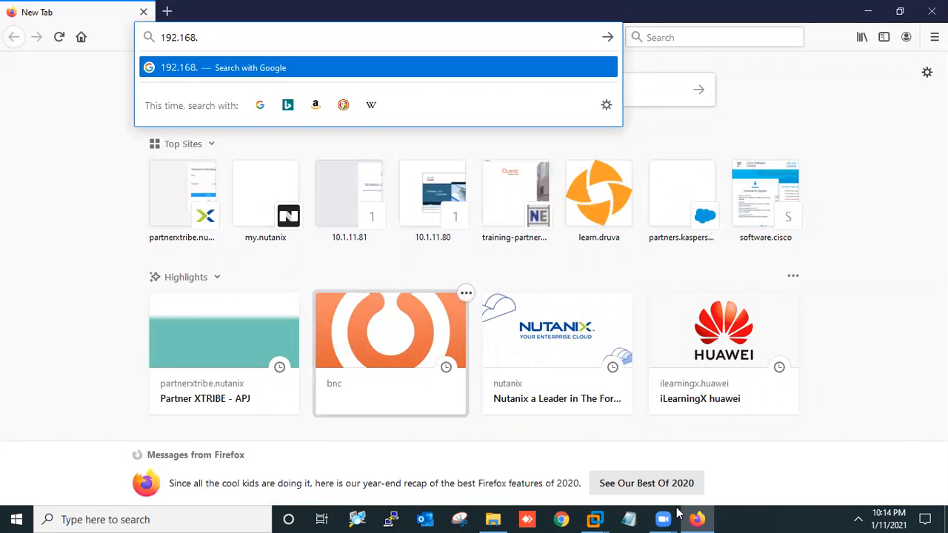
{"action": "left_click", "coordinate": [697, 518]}
{"action": "left_click", "coordinate": [697, 518]}
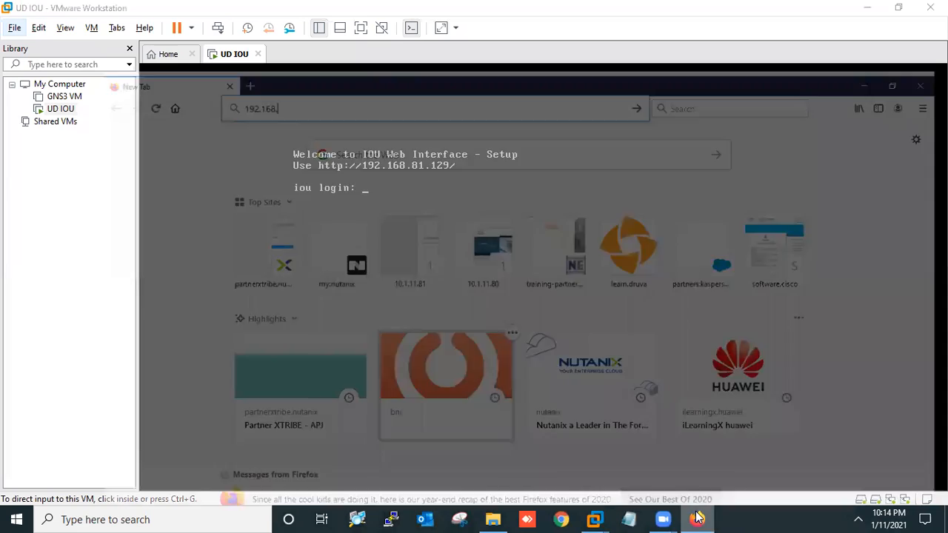
{"action": "type", "text": "."}
{"action": "type", "text": "8"}
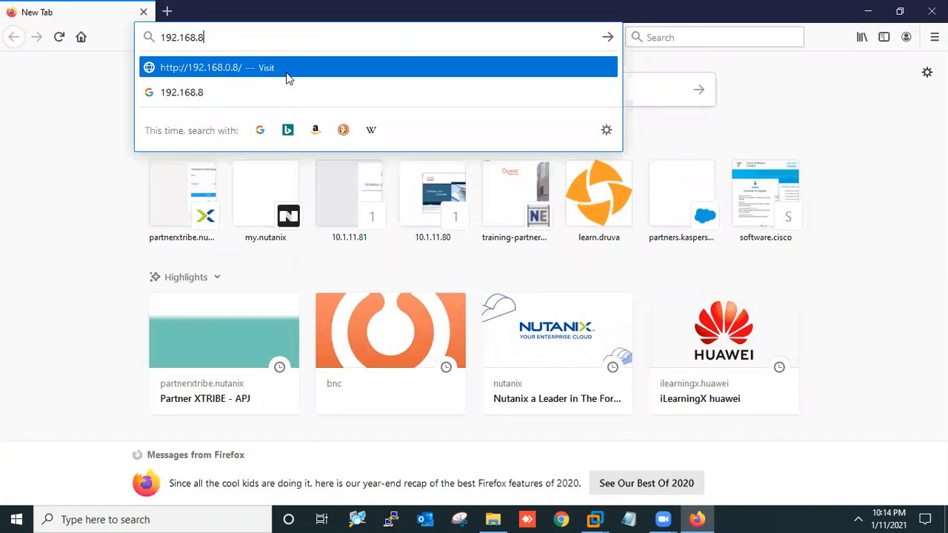
{"action": "type", "text": "1.129"}
{"action": "key", "text": "Return"}
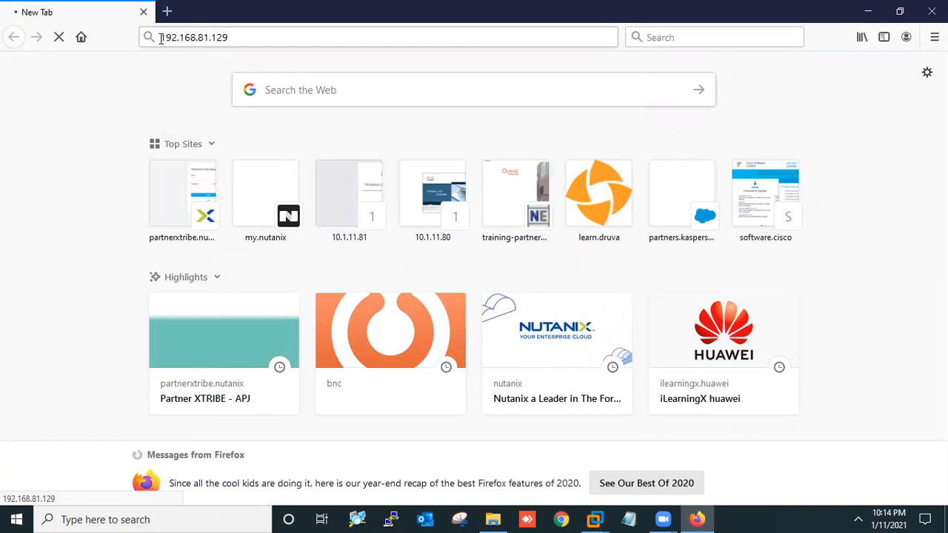
{"action": "left_click", "coordinate": [161, 39]}
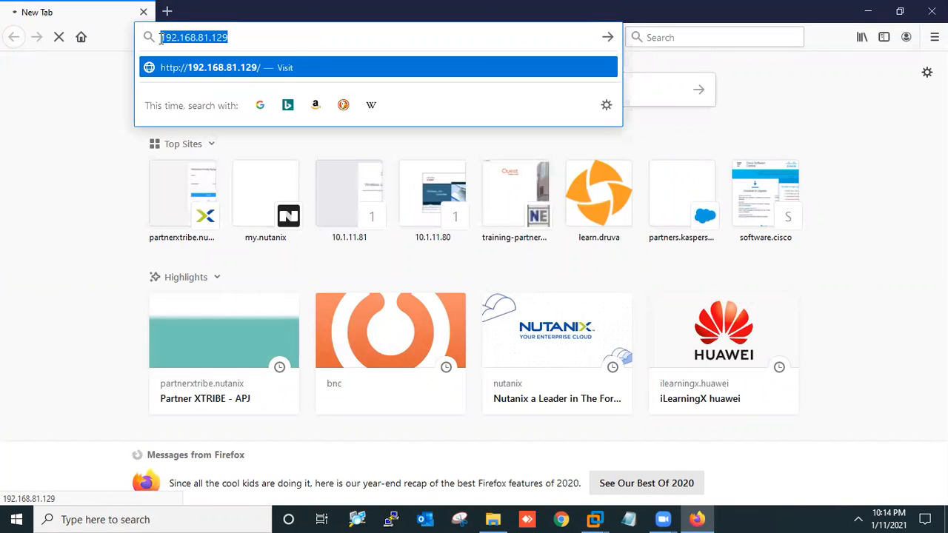
{"action": "left_click", "coordinate": [162, 37]}
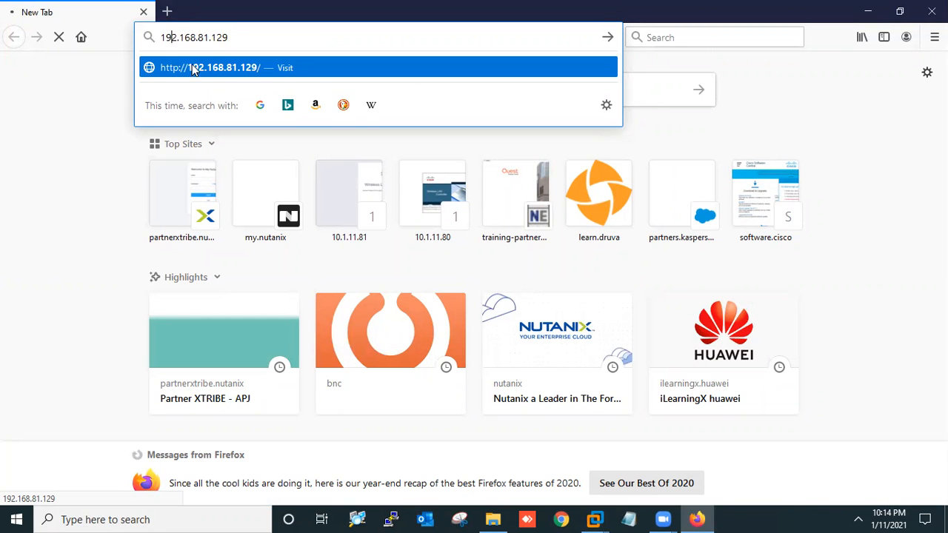
{"action": "key", "text": "super"}
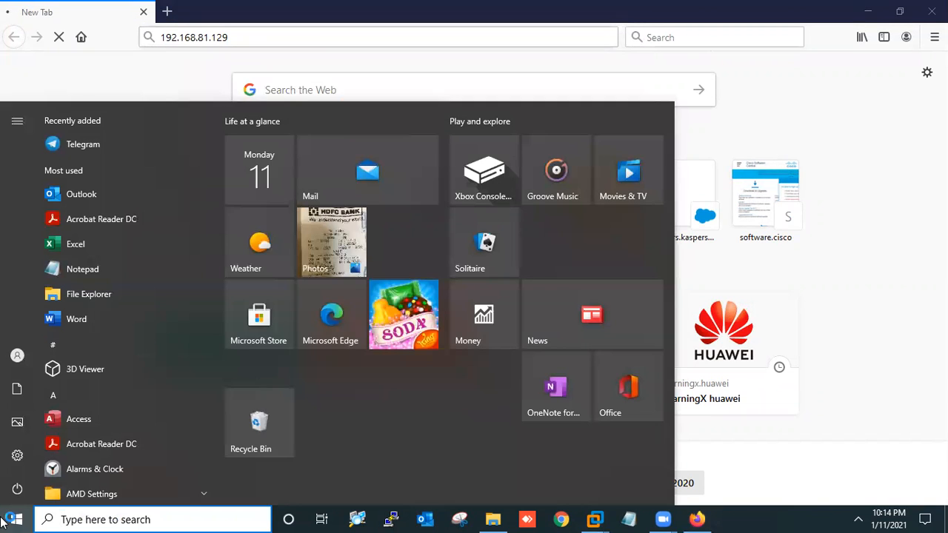
{"action": "key", "text": "Escape"}
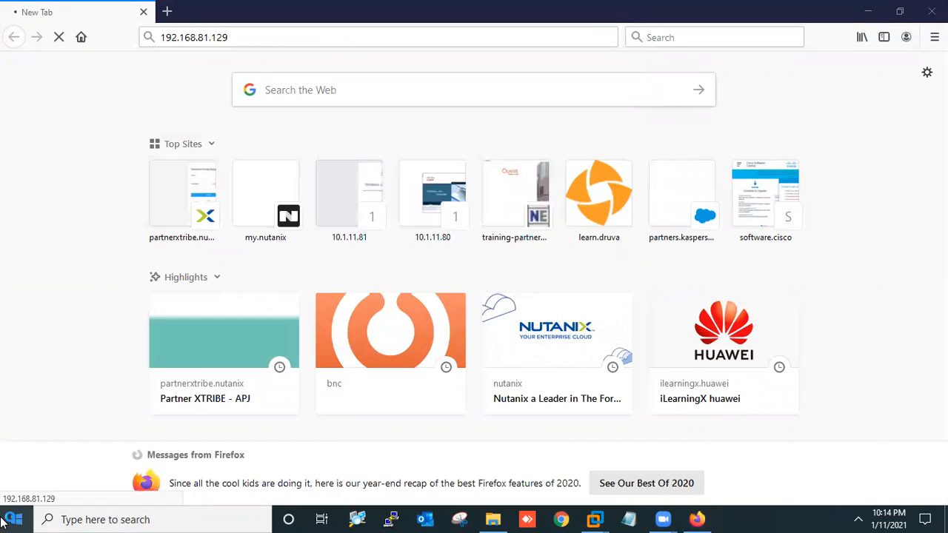
{"action": "left_click", "coordinate": [161, 38]}
{"action": "type", "text": "http"}
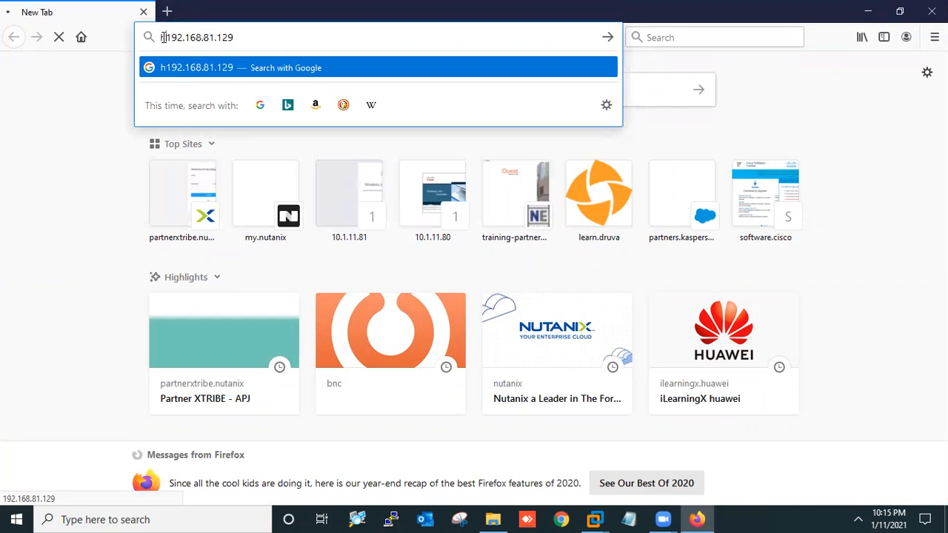
{"action": "type", "text": "://"}
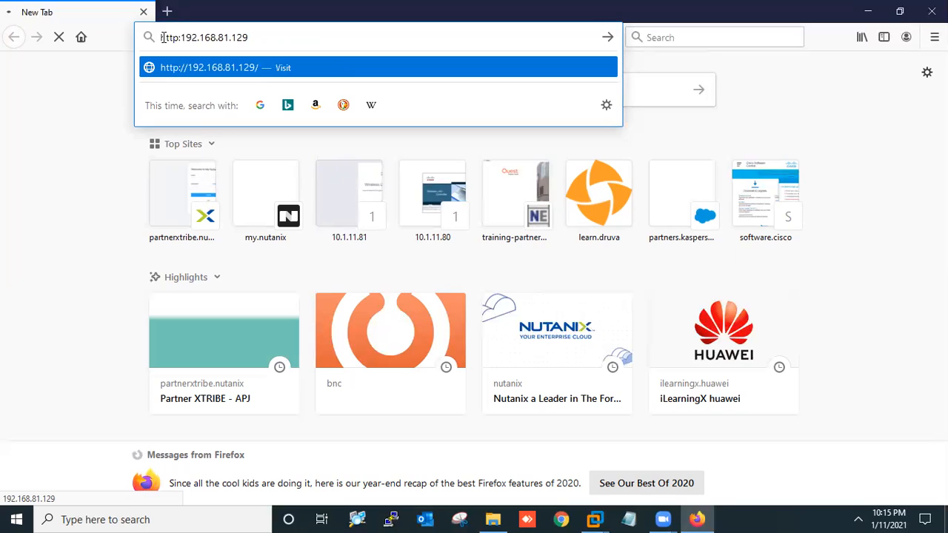
{"action": "key", "text": "Return"}
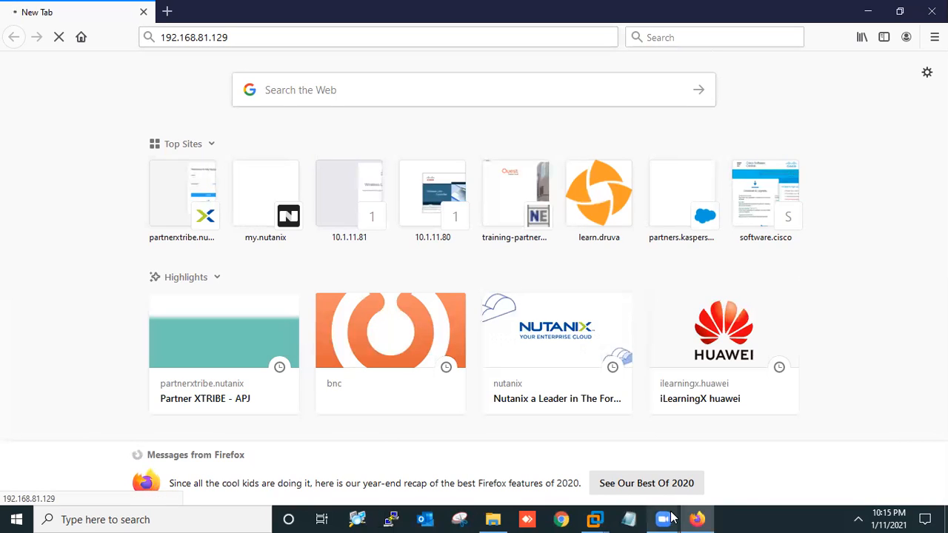
Open Command Prompt and type ping 192.168.81.129
{"action": "left_click", "coordinate": [164, 519]}
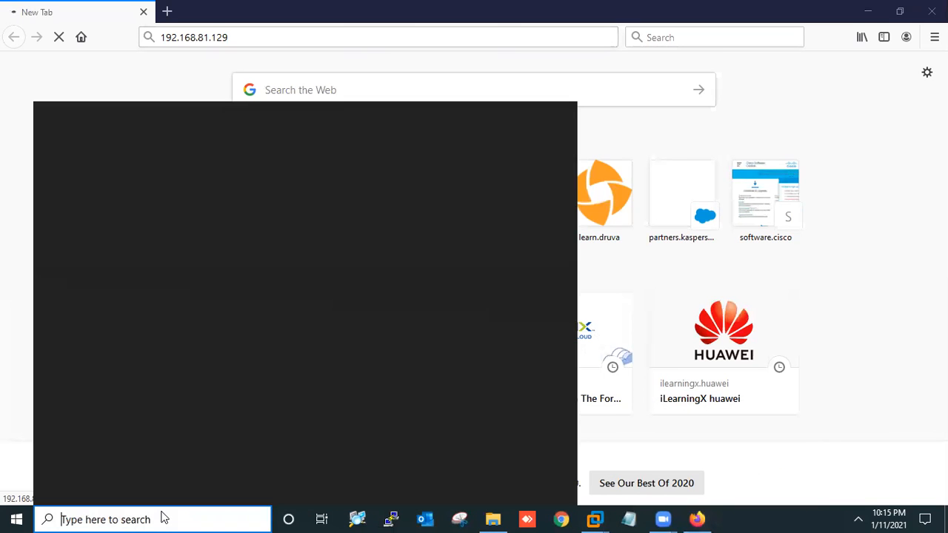
{"action": "type", "text": "cmd"}
{"action": "key", "text": "Return"}
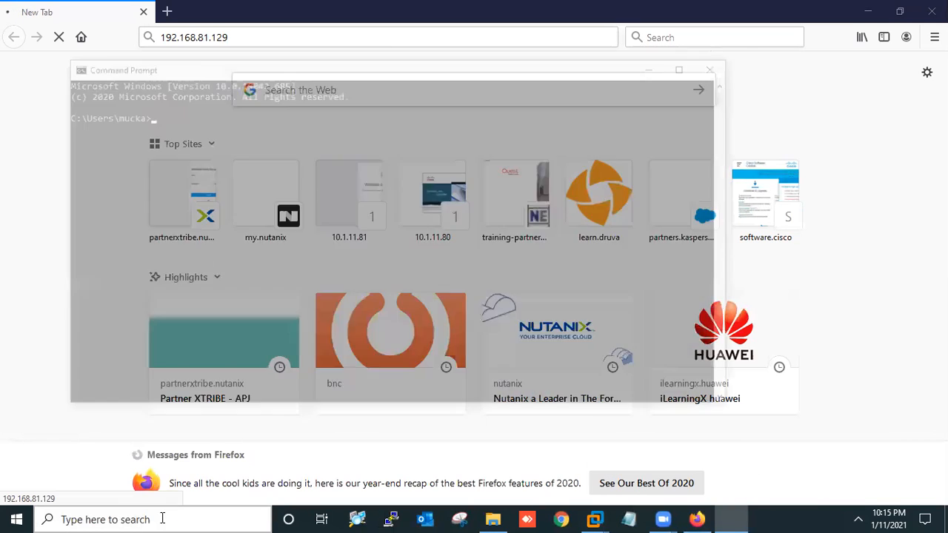
{"action": "type", "text": "ping 192.168.81.129"}
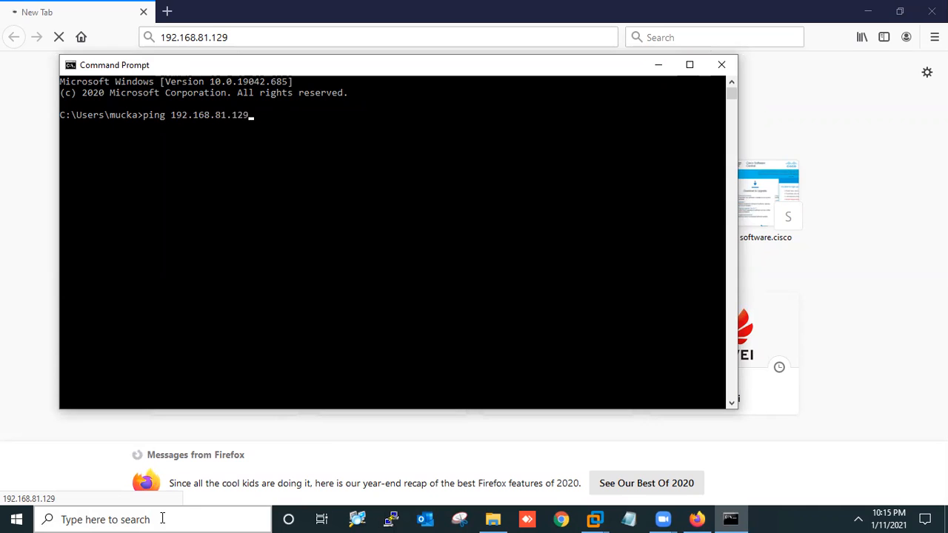
Ping 192.168.81.129, see every request time out, and return to the UD IOU console
{"action": "key", "text": "Return"}
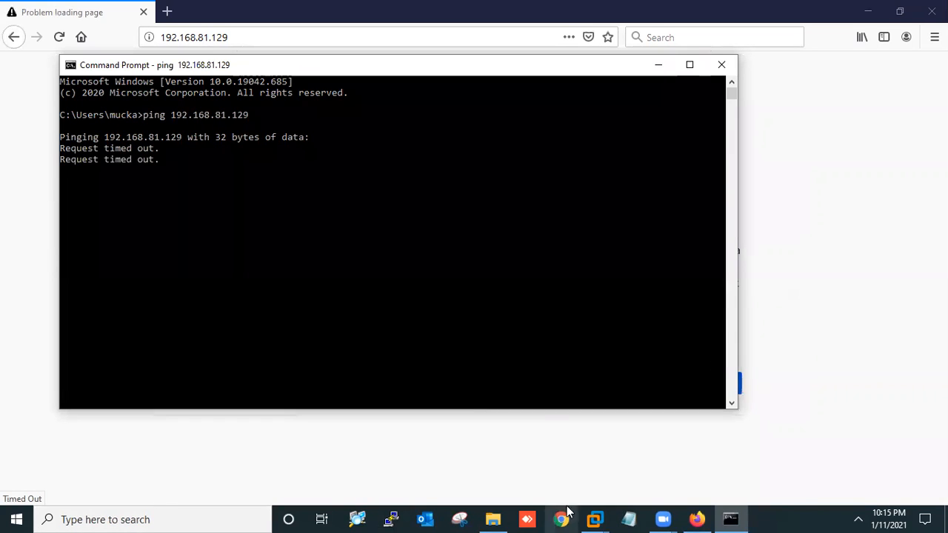
{"action": "left_click", "coordinate": [596, 518]}
{"action": "left_click", "coordinate": [619, 446]}
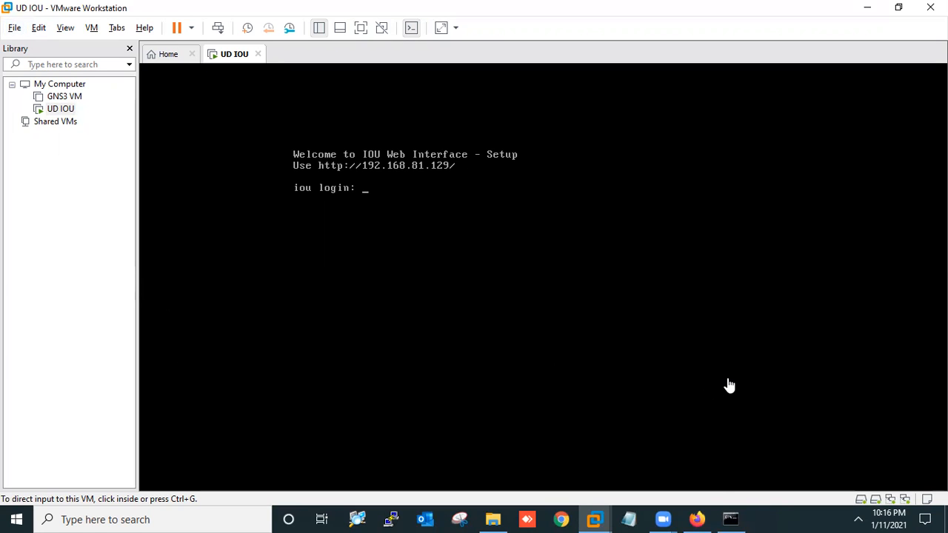
{"action": "key", "text": "super+r"}
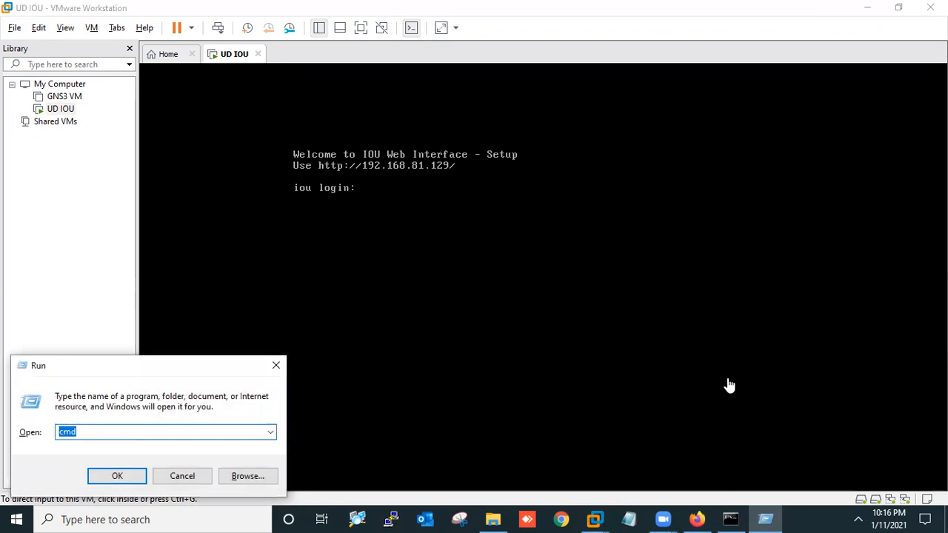
{"action": "key", "text": "BackSpace"}
{"action": "type", "text": "nc"}
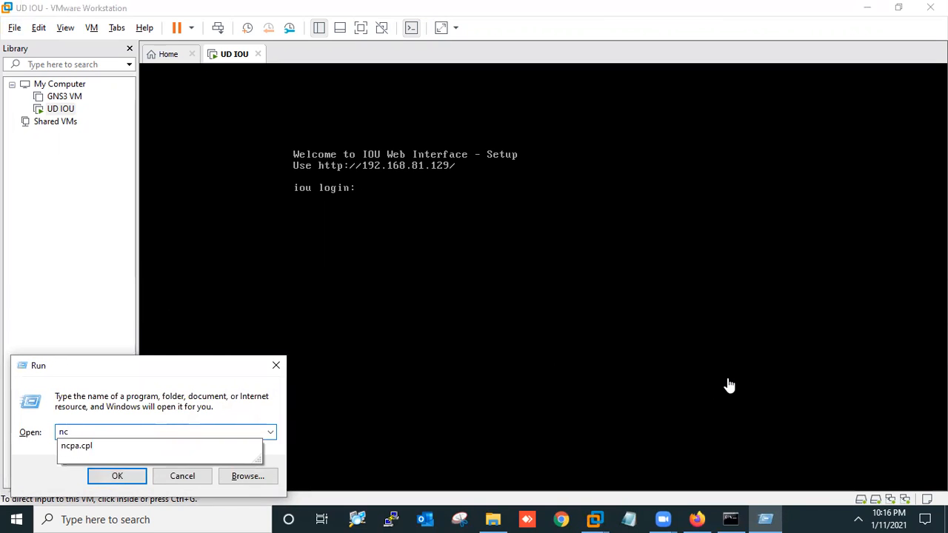
{"action": "key", "text": "Down"}
{"action": "key", "text": "Return"}
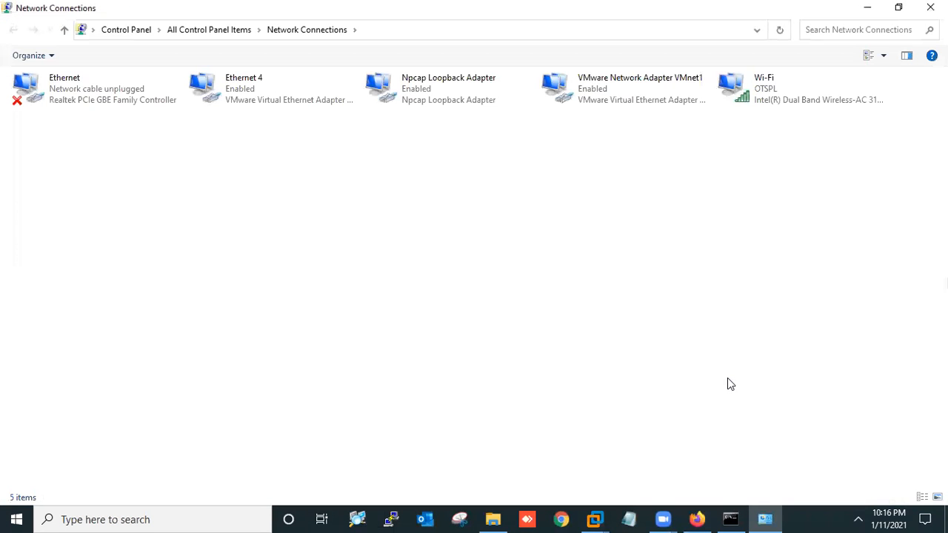
{"action": "left_click", "coordinate": [625, 99]}
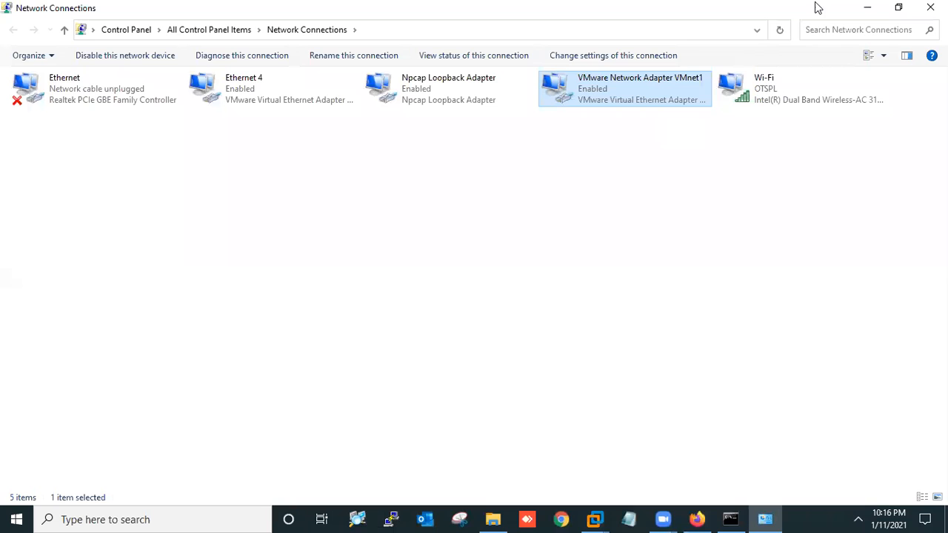
{"action": "left_click", "coordinate": [869, 13]}
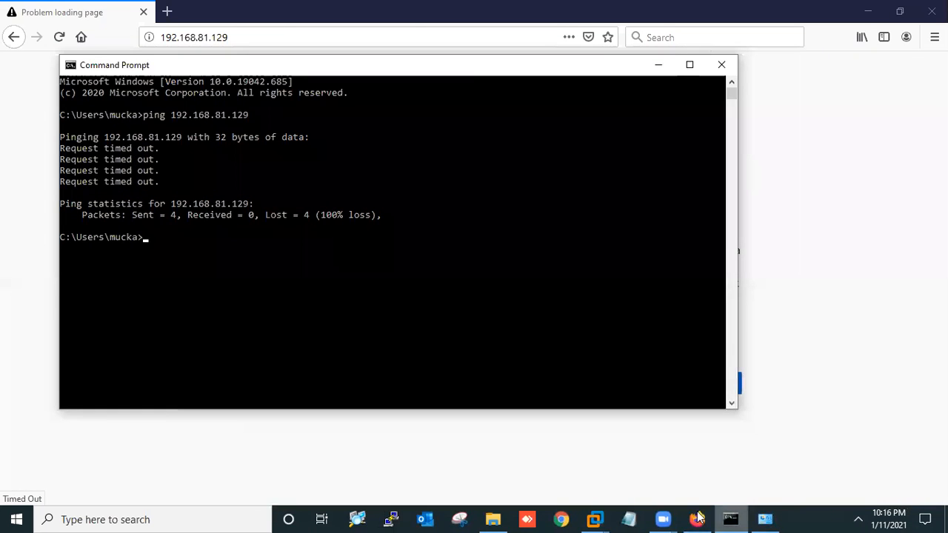
{"action": "left_click", "coordinate": [592, 518]}
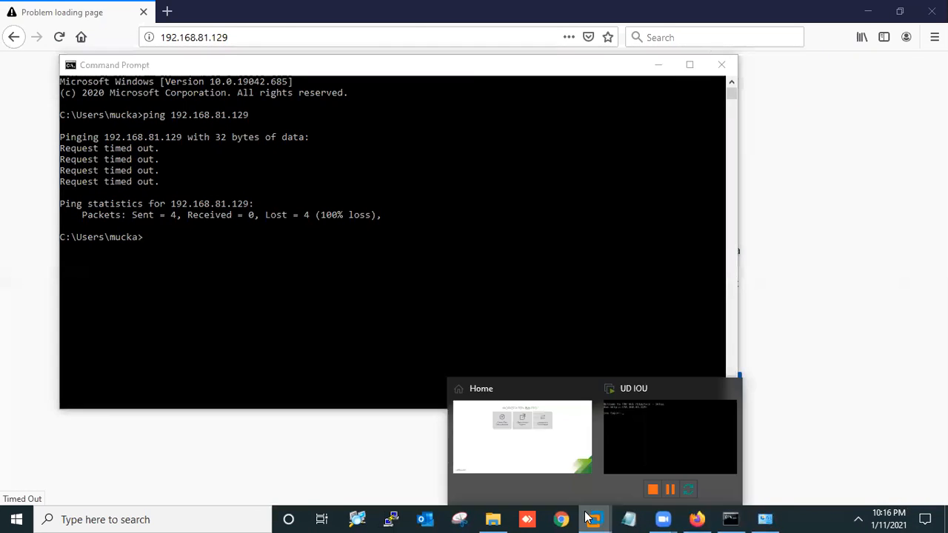
{"action": "left_click", "coordinate": [633, 455]}
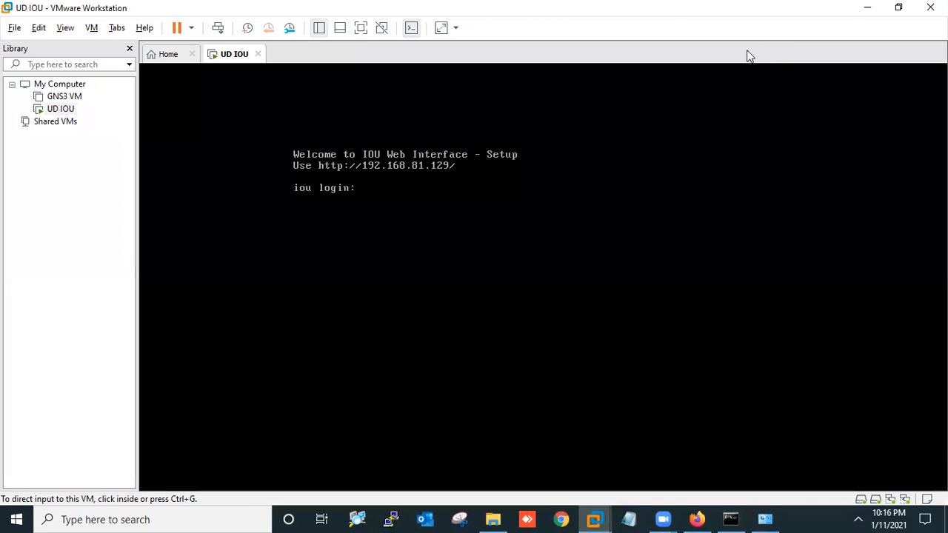
Log in to the UD IOU console as root with its password
{"action": "left_click", "coordinate": [413, 201]}
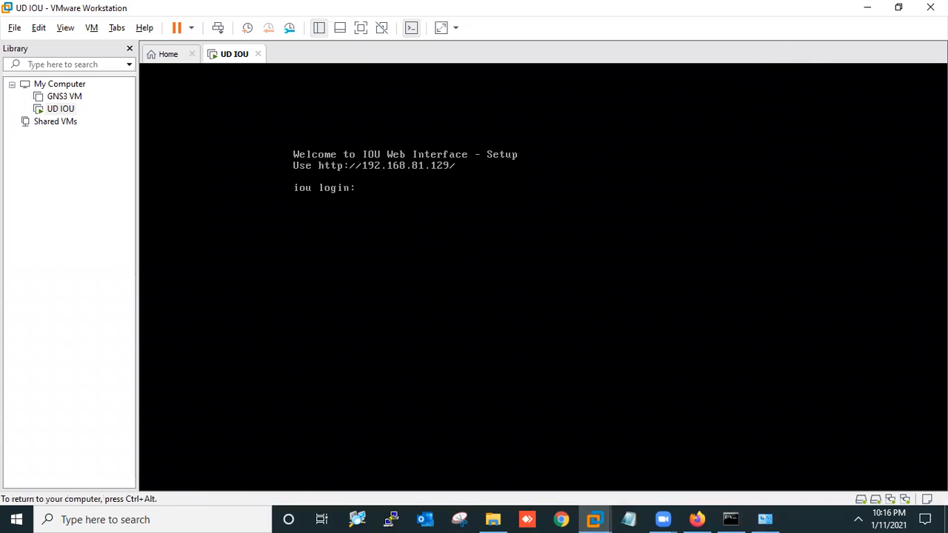
{"action": "type", "text": "root"}
{"action": "key", "text": "Return"}
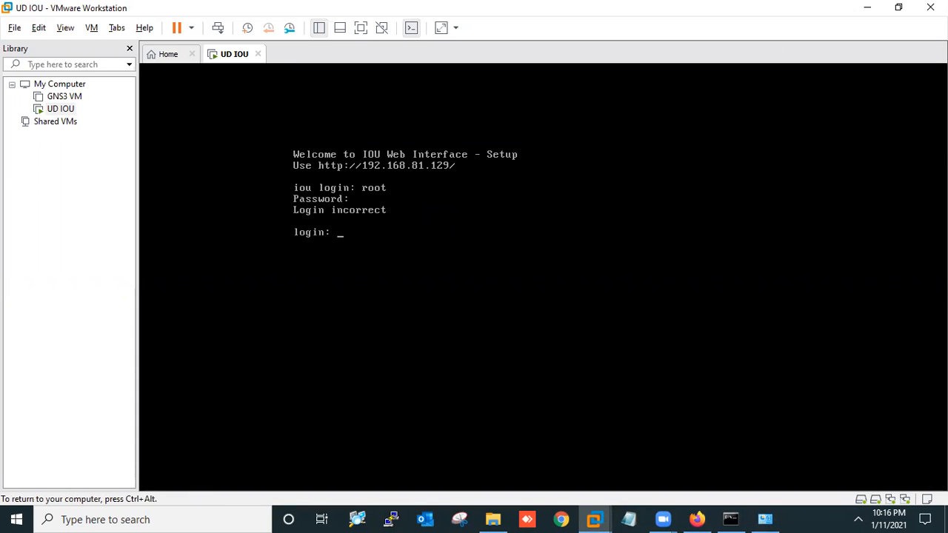
{"action": "type", "text": "root"}
{"action": "key", "text": "Return"}
{"action": "key", "text": "Return"}
Halt the IOU machine with shutdown -h now so it powers off
{"action": "type", "text": "reboot"}
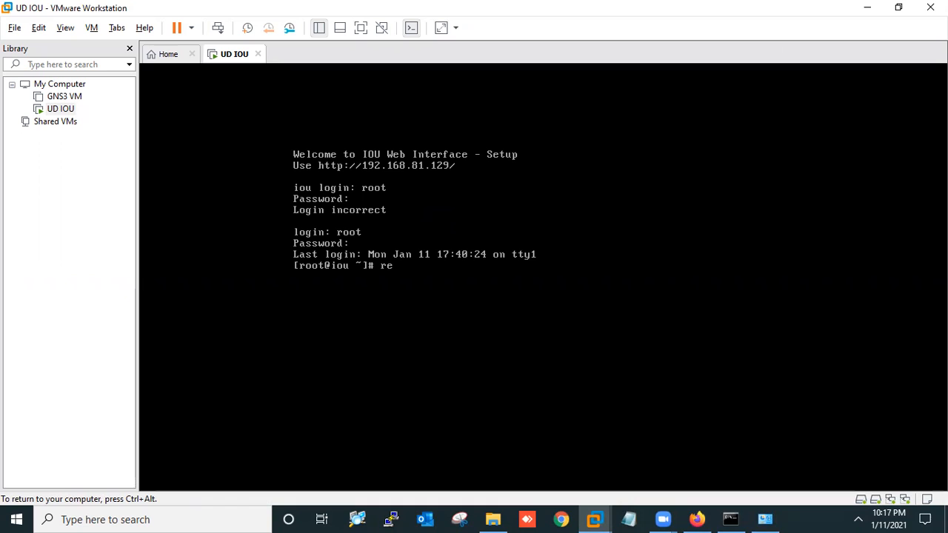
{"action": "key", "text": "BackSpace"}
{"action": "key", "text": "BackSpace"}
{"action": "key", "text": "BackSpace"}
{"action": "key", "text": "BackSpace"}
{"action": "key", "text": "BackSpace"}
{"action": "type", "text": "shutd"}
{"action": "key", "text": "Return"}
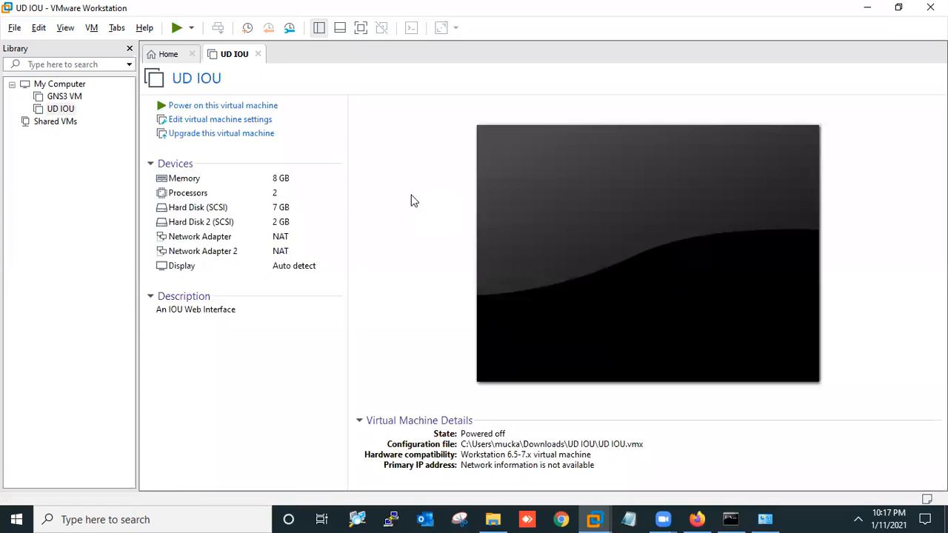
Close the UD IOU tab and open its Virtual Machine Settings from the library
{"action": "left_click", "coordinate": [187, 57]}
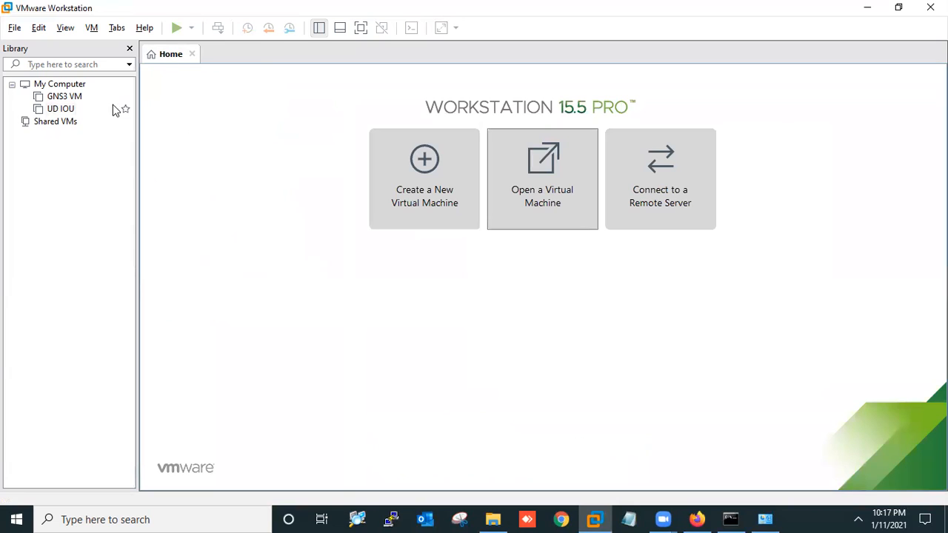
{"action": "left_click", "coordinate": [69, 110]}
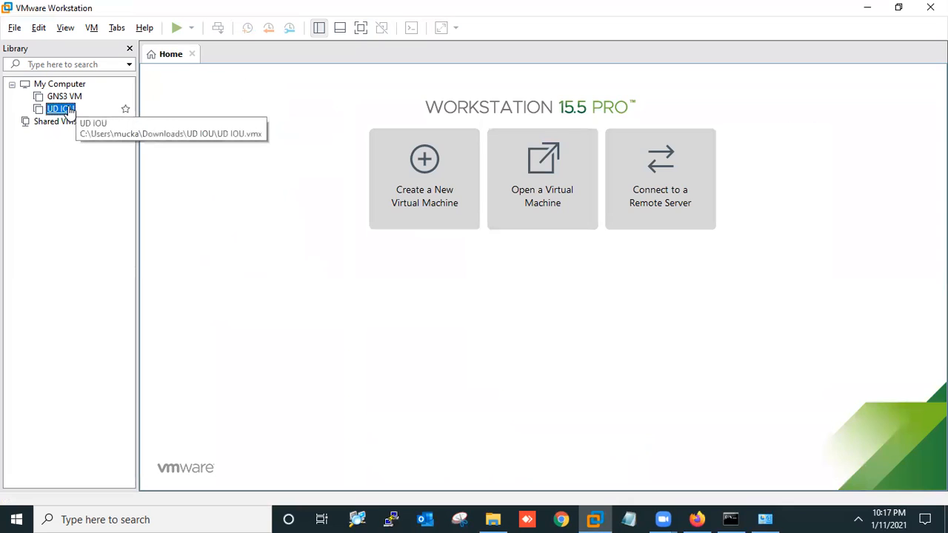
{"action": "right_click", "coordinate": [69, 110]}
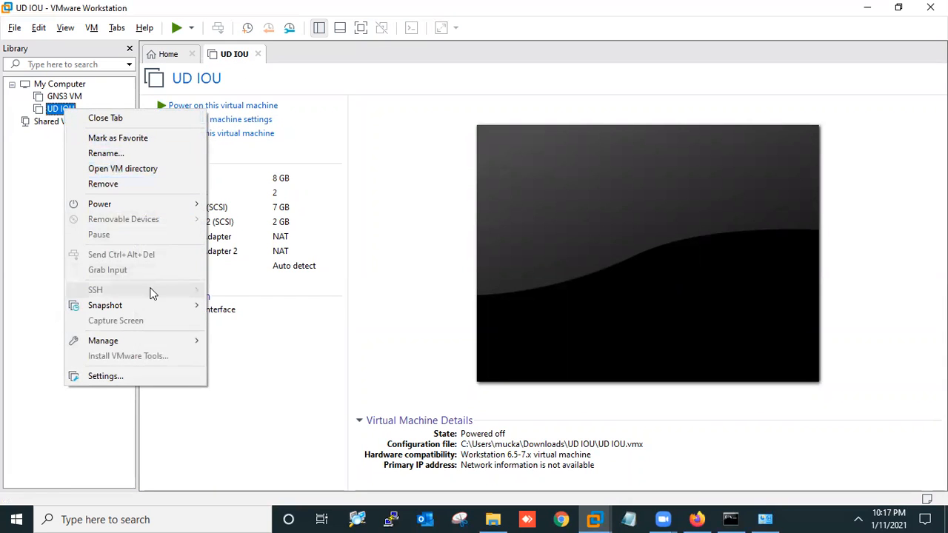
{"action": "left_click", "coordinate": [127, 378]}
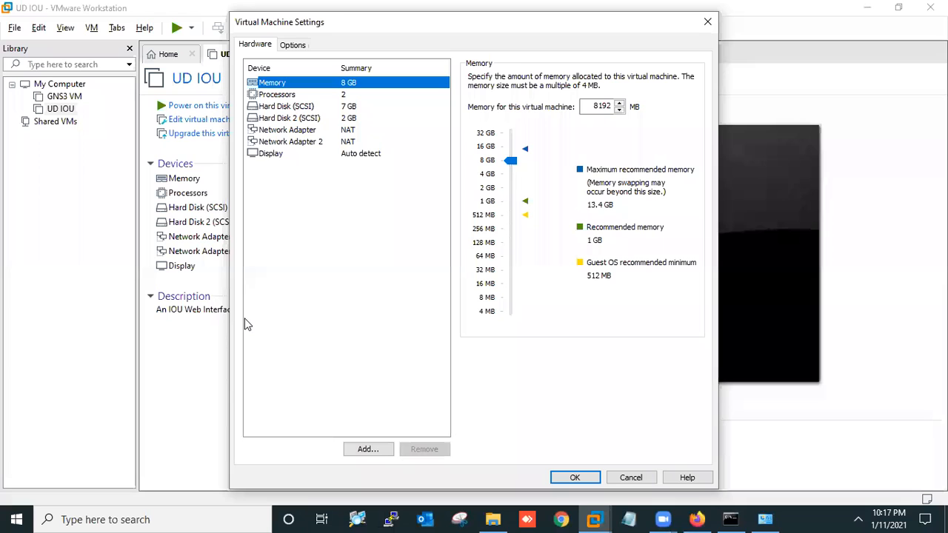
Connect the first network adapter to Custom VMnet1 (Host-only)
{"action": "left_click", "coordinate": [284, 140]}
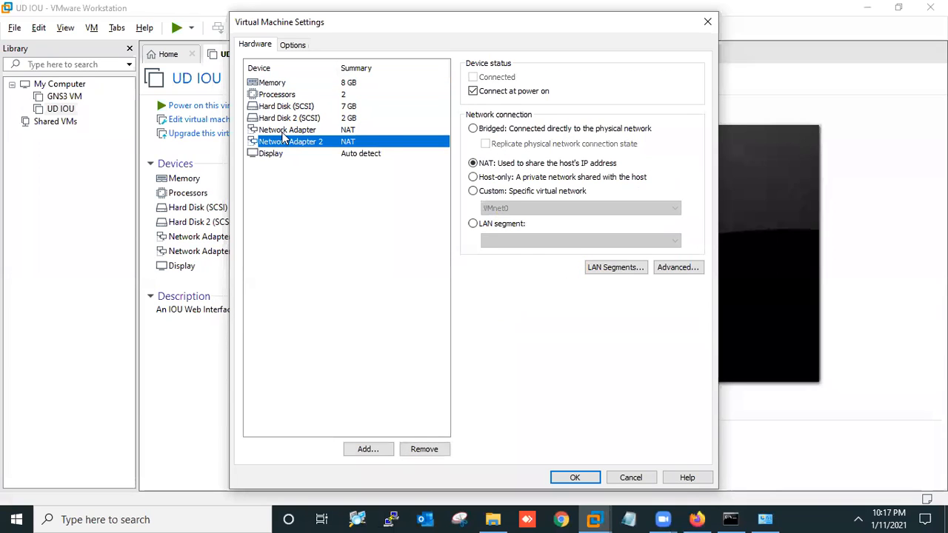
{"action": "left_click", "coordinate": [283, 131]}
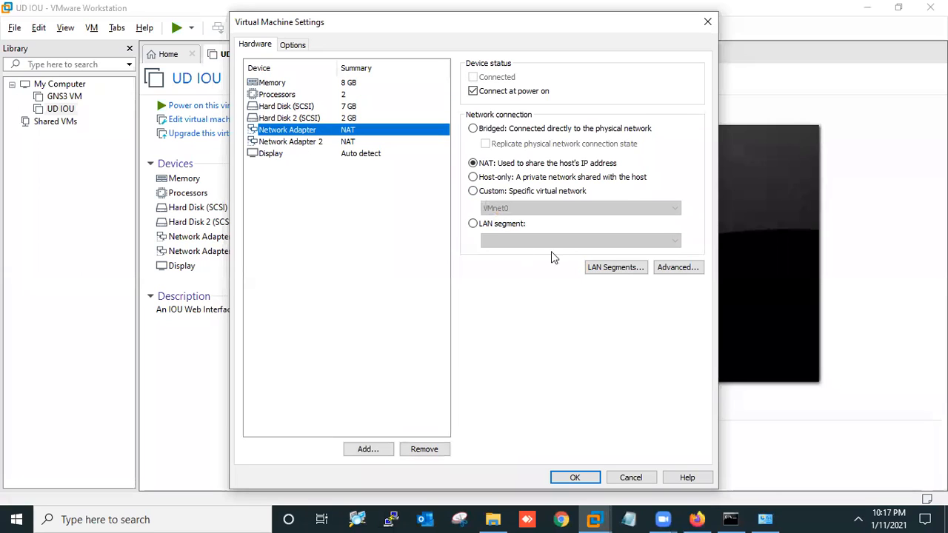
{"action": "left_click", "coordinate": [498, 194]}
{"action": "left_click", "coordinate": [511, 207]}
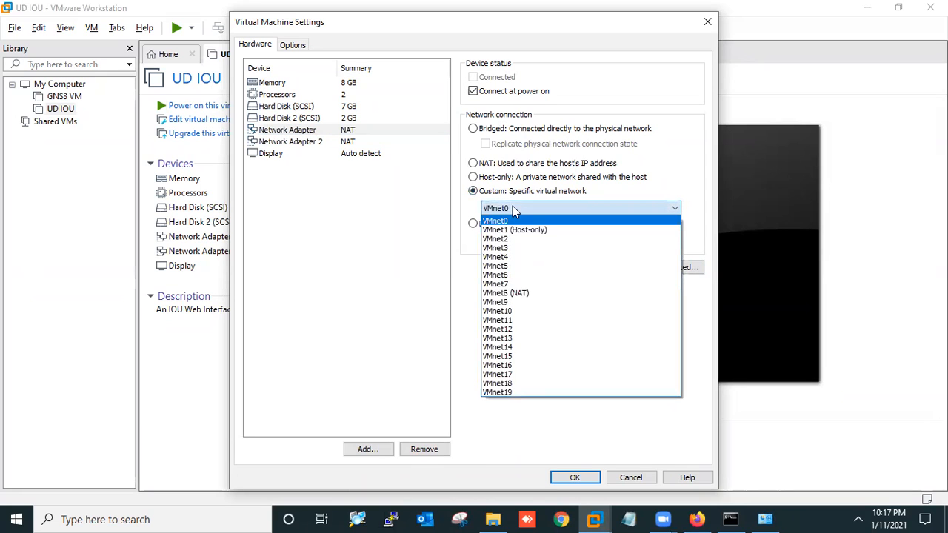
{"action": "left_click", "coordinate": [514, 209]}
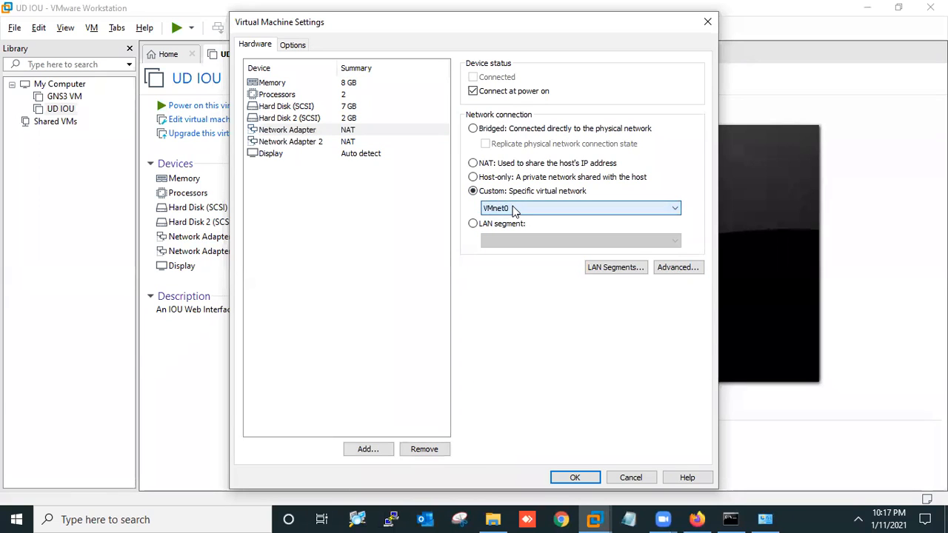
{"action": "left_click", "coordinate": [515, 208]}
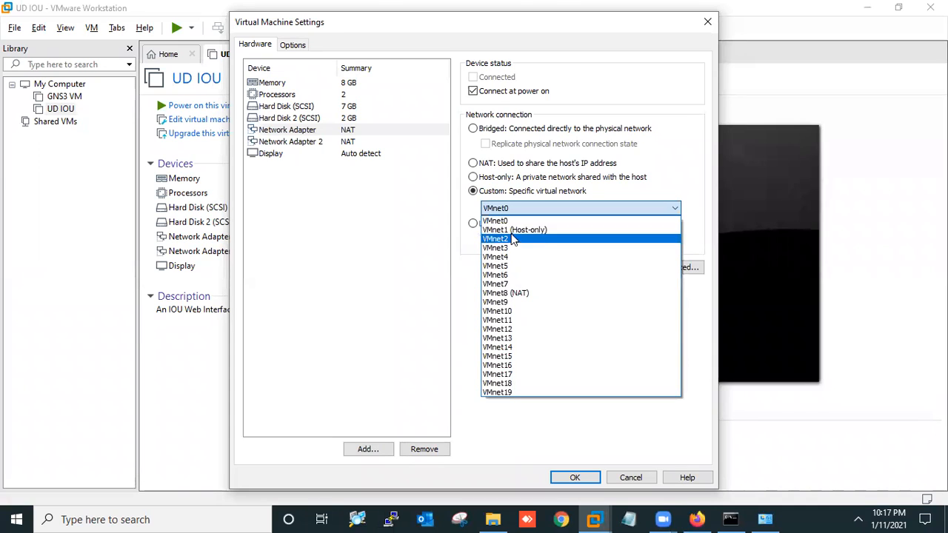
{"action": "left_click", "coordinate": [511, 230]}
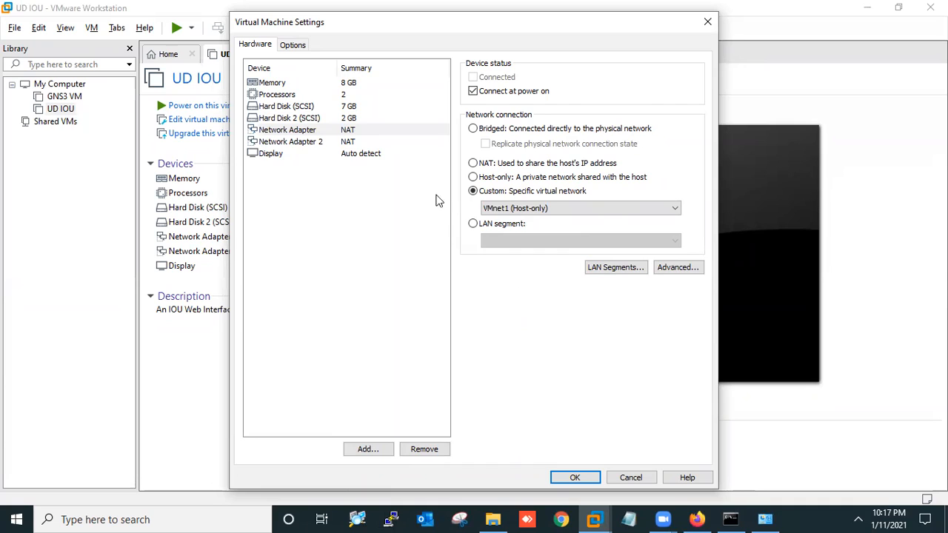
Connect Network Adapter 2 to Custom VMnet8 (NAT) and save the settings
{"action": "left_click", "coordinate": [285, 142]}
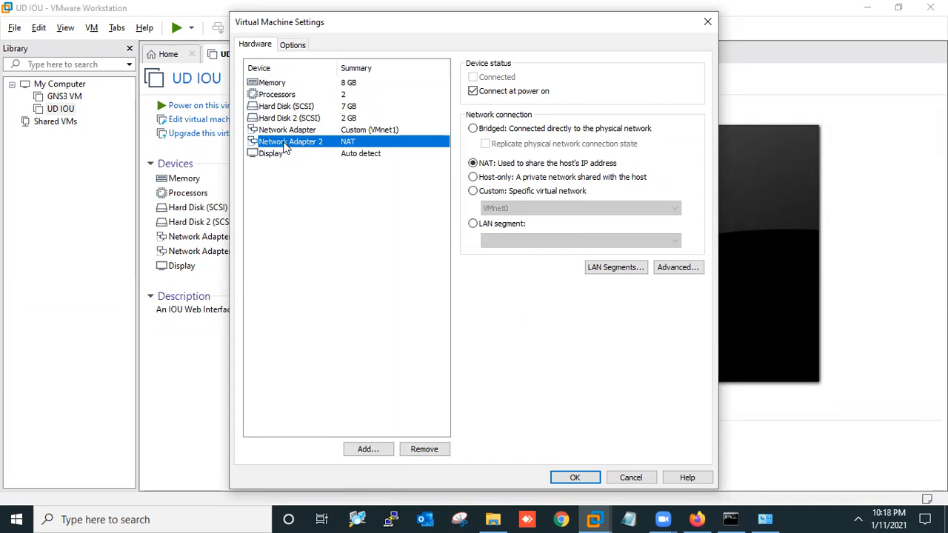
{"action": "left_click", "coordinate": [474, 191]}
{"action": "left_click", "coordinate": [499, 208]}
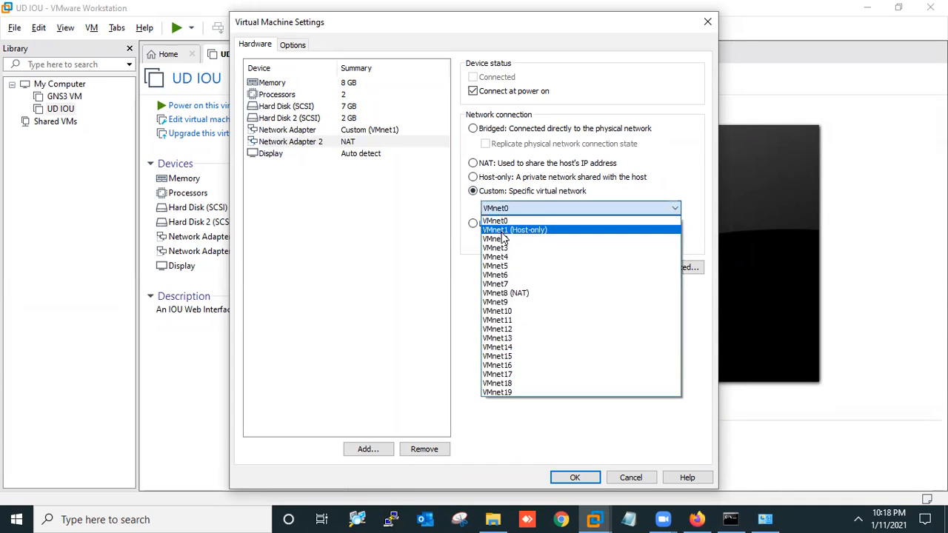
{"action": "left_click", "coordinate": [505, 230]}
{"action": "left_click", "coordinate": [511, 209]}
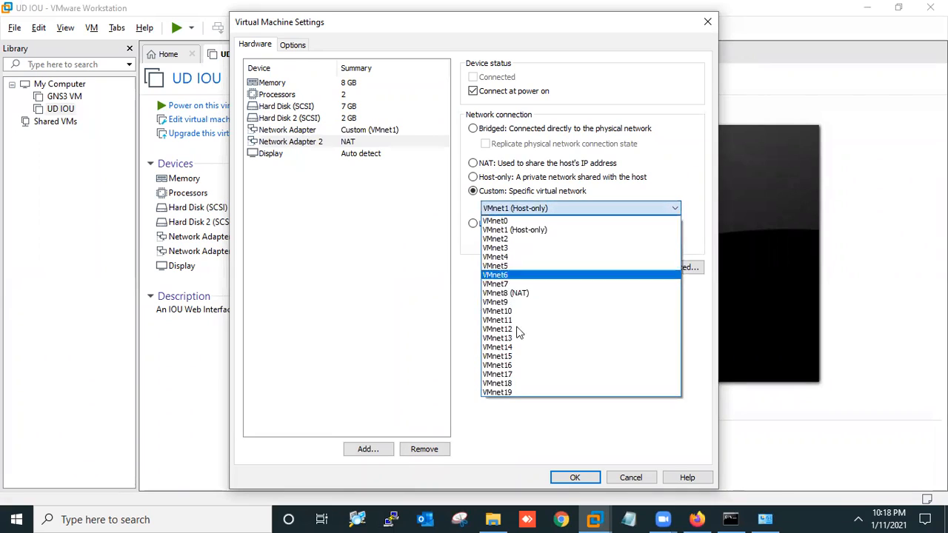
{"action": "left_click", "coordinate": [518, 296]}
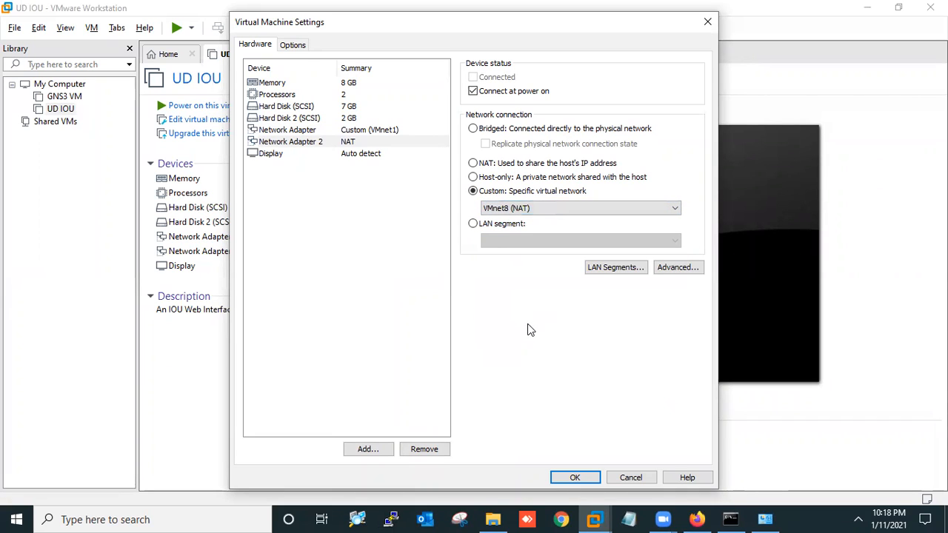
{"action": "left_click", "coordinate": [574, 478]}
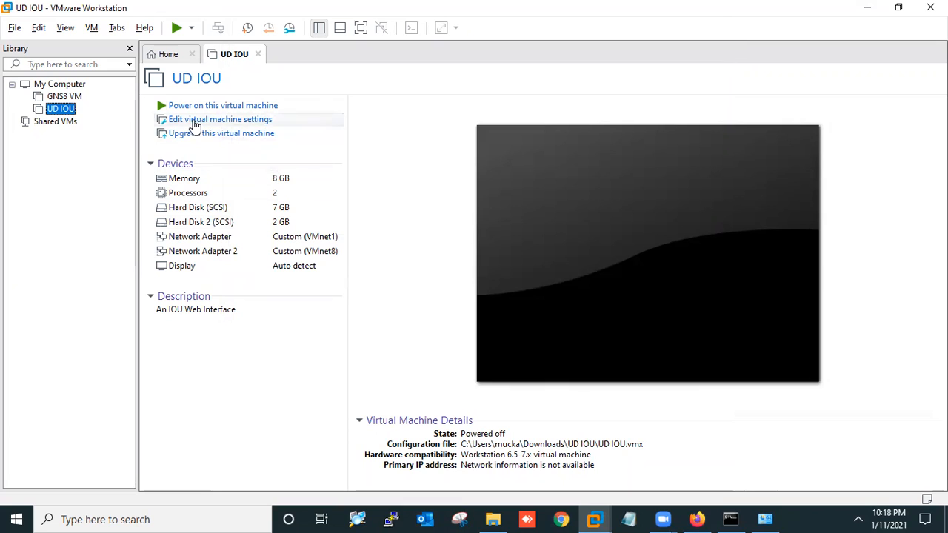
{"action": "left_click", "coordinate": [38, 28]}
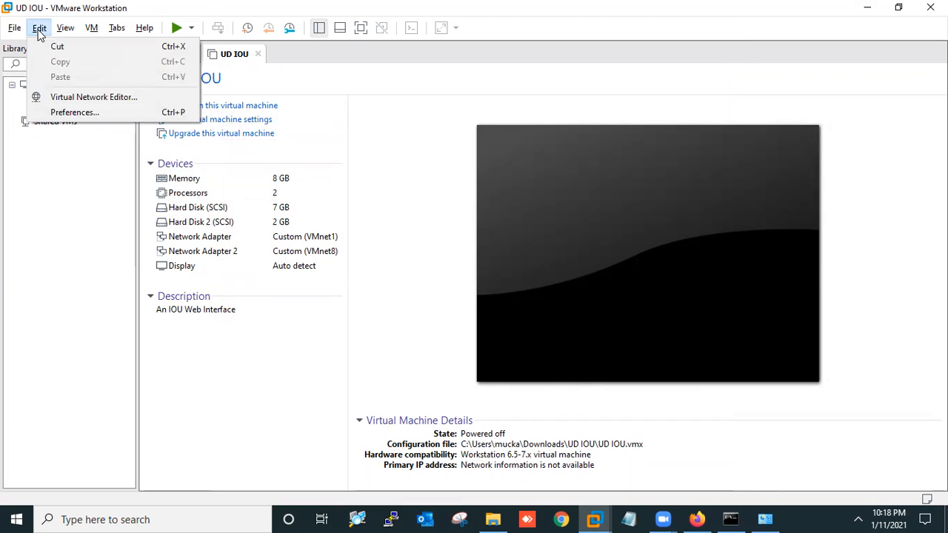
Check the Virtual Network Editor subnets: VMnet1 Host-only 192.168.171.0 and VMnet8 NAT 192.168.81.0
{"action": "left_click", "coordinate": [64, 99]}
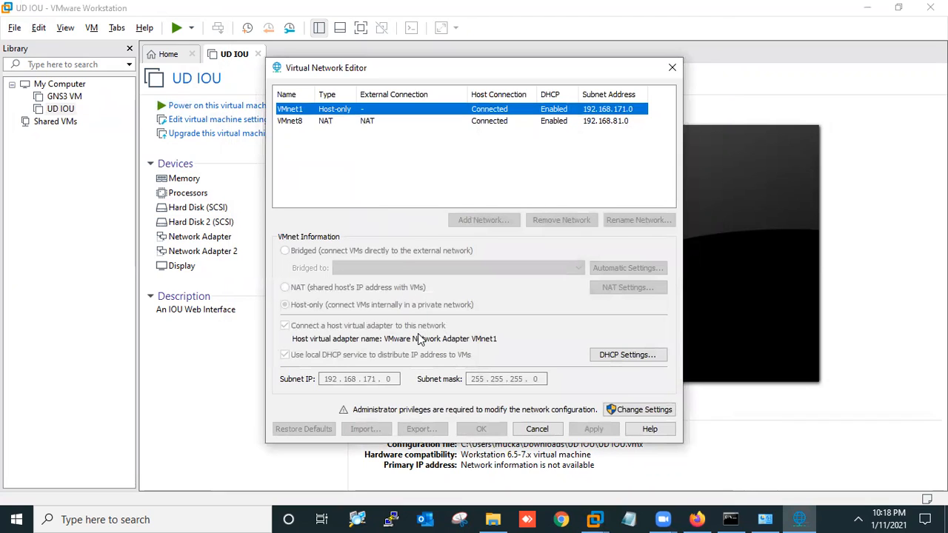
{"action": "left_click", "coordinate": [344, 122]}
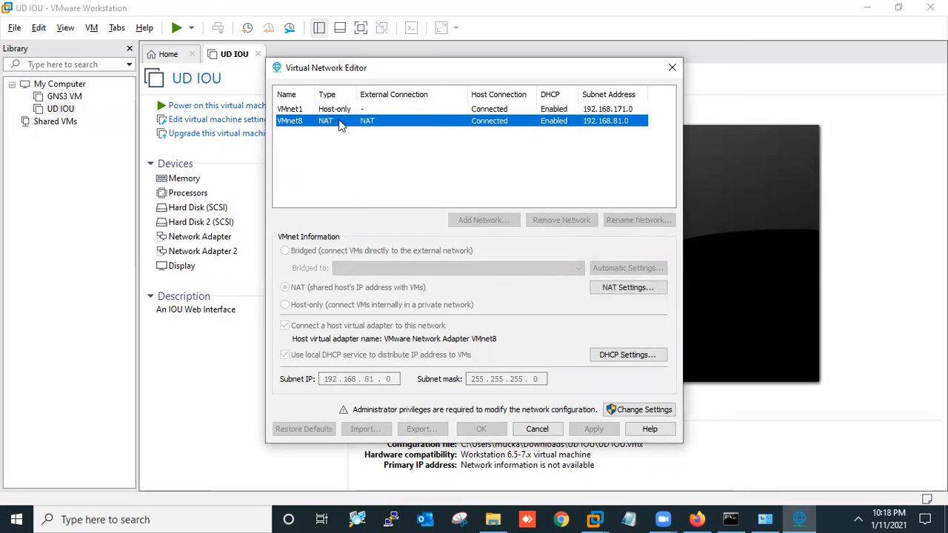
{"action": "left_click", "coordinate": [765, 519]}
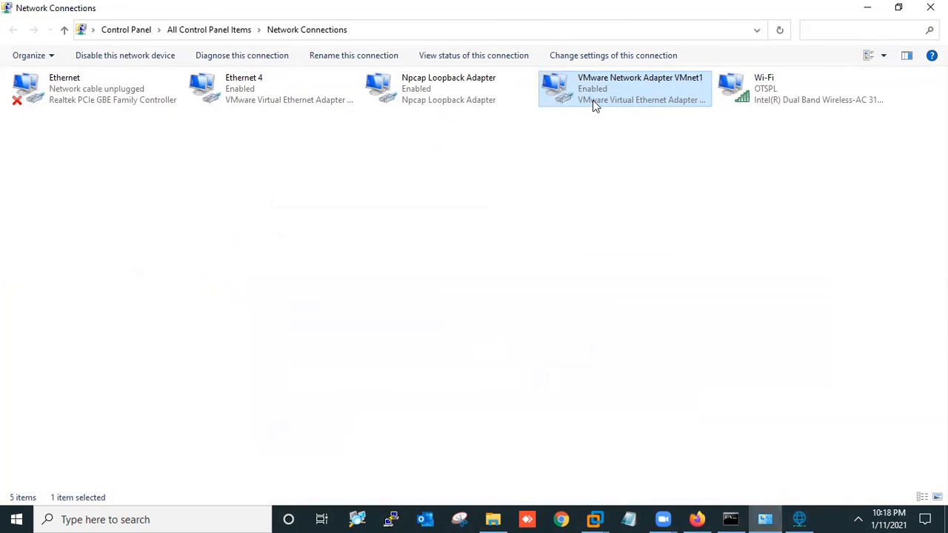
Review the VMware Network Adapter VMnet1 status and connection details in Network Connections
{"action": "double_click", "coordinate": [592, 106]}
{"action": "left_click", "coordinate": [413, 249]}
{"action": "left_click", "coordinate": [593, 140]}
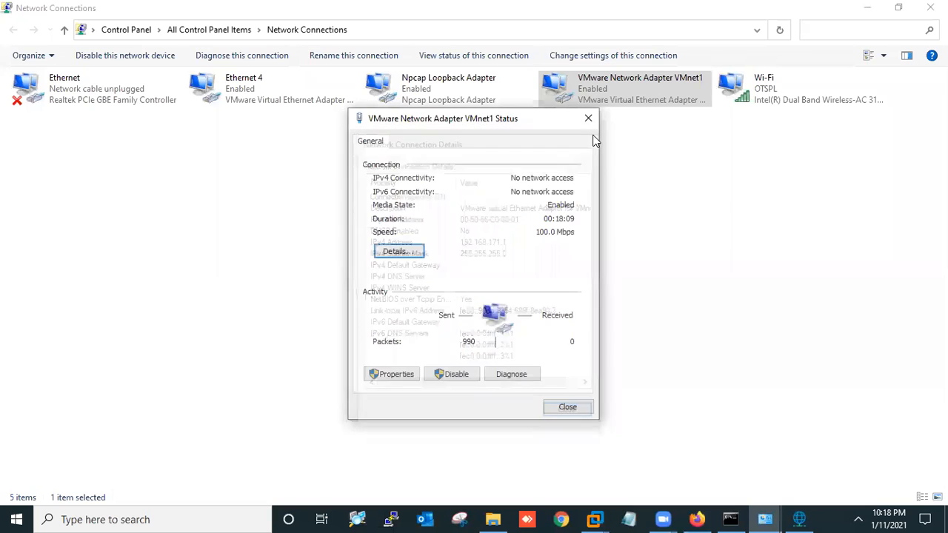
{"action": "left_click", "coordinate": [588, 127]}
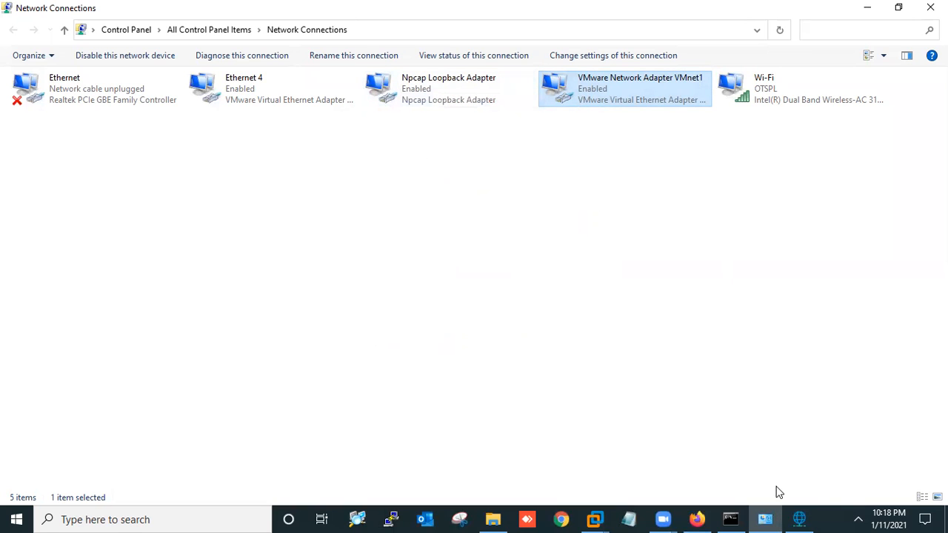
{"action": "left_click", "coordinate": [798, 519]}
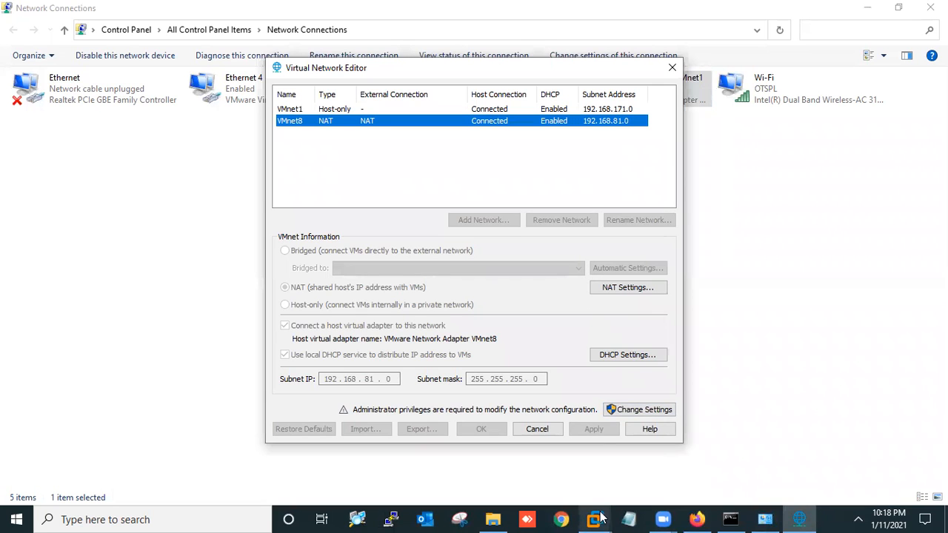
Close the Virtual Network Editor window and return to the UD IOU machine
{"action": "mouse_move", "coordinate": [601, 518]}
{"action": "left_click", "coordinate": [608, 464]}
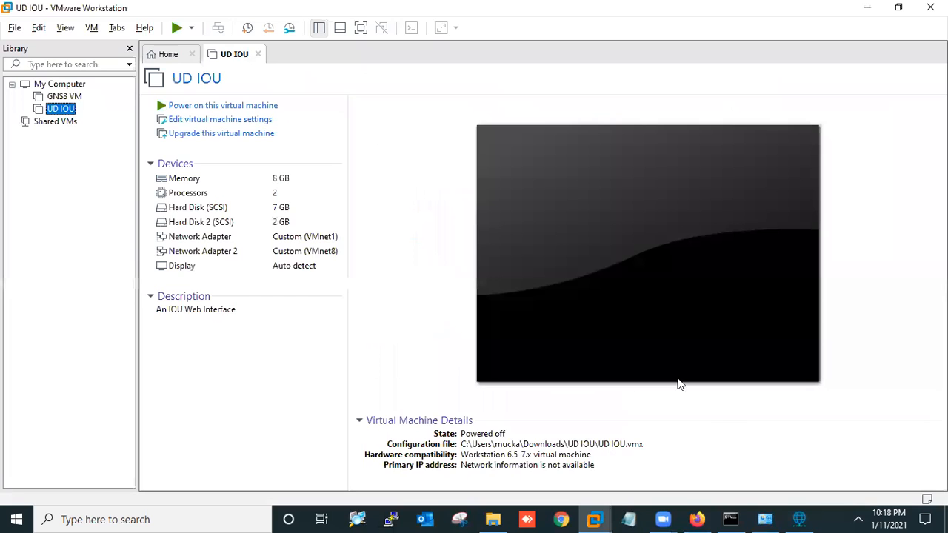
{"action": "right_click", "coordinate": [799, 519]}
{"action": "left_click", "coordinate": [794, 492]}
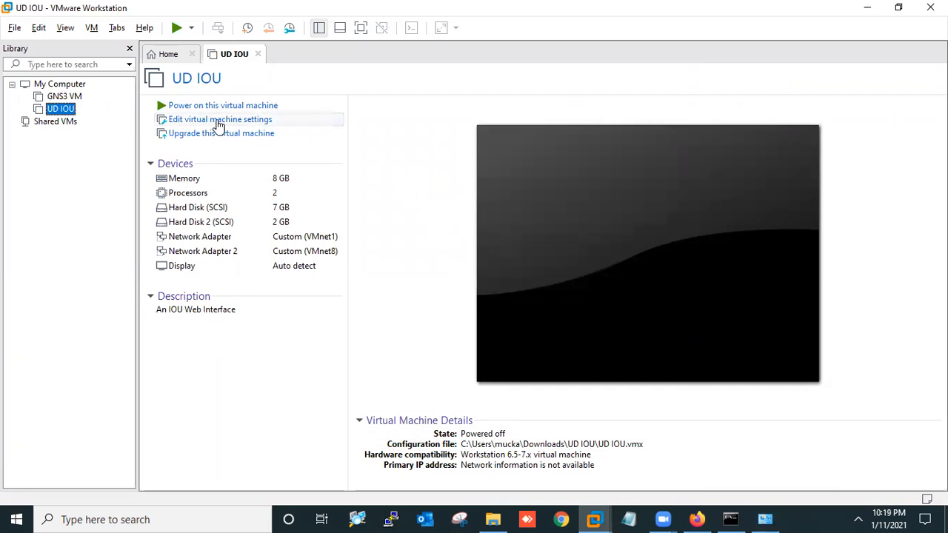
Set UD IOU's Network Adapter 2 to Custom VMnet1 (Host-only) and save the settings
{"action": "left_click", "coordinate": [218, 125]}
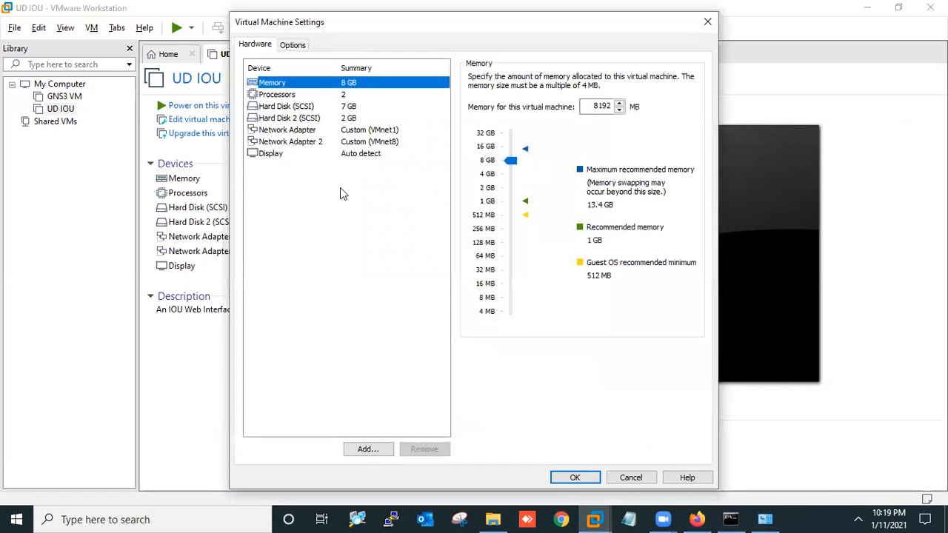
{"action": "left_click", "coordinate": [300, 131]}
{"action": "left_click", "coordinate": [298, 142]}
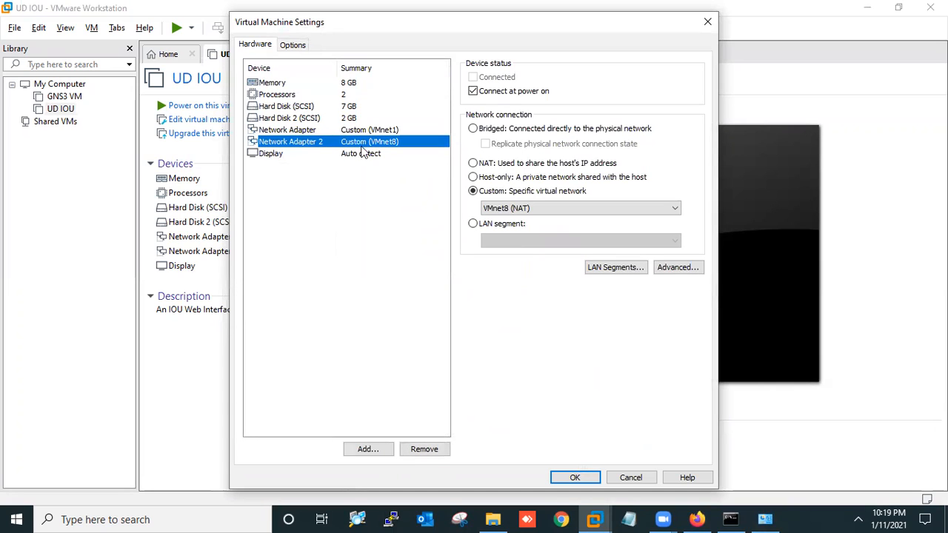
{"action": "left_click", "coordinate": [528, 207]}
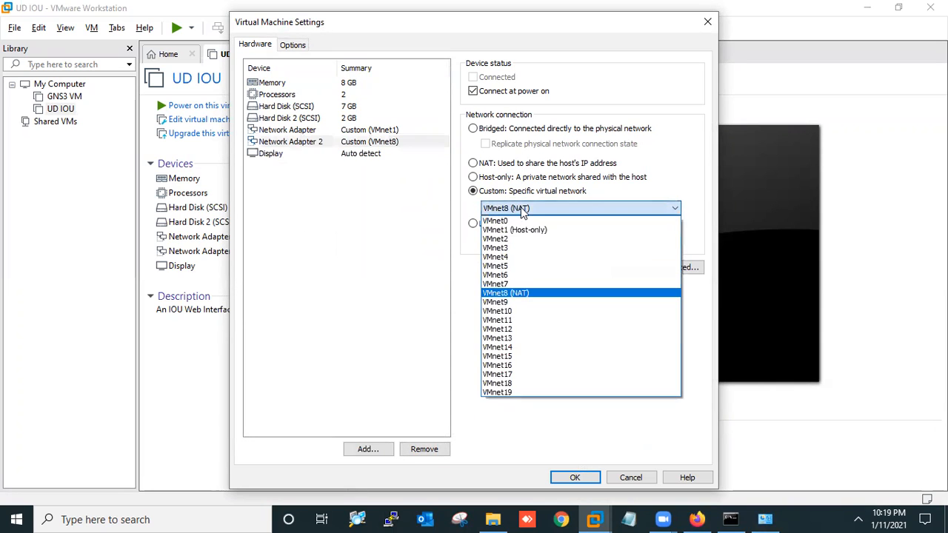
{"action": "left_click", "coordinate": [522, 231]}
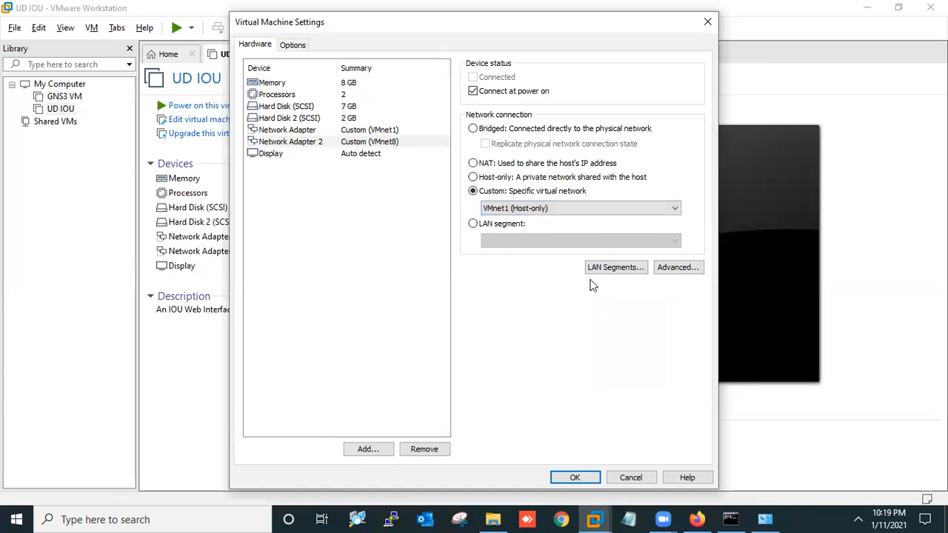
{"action": "left_click", "coordinate": [575, 478]}
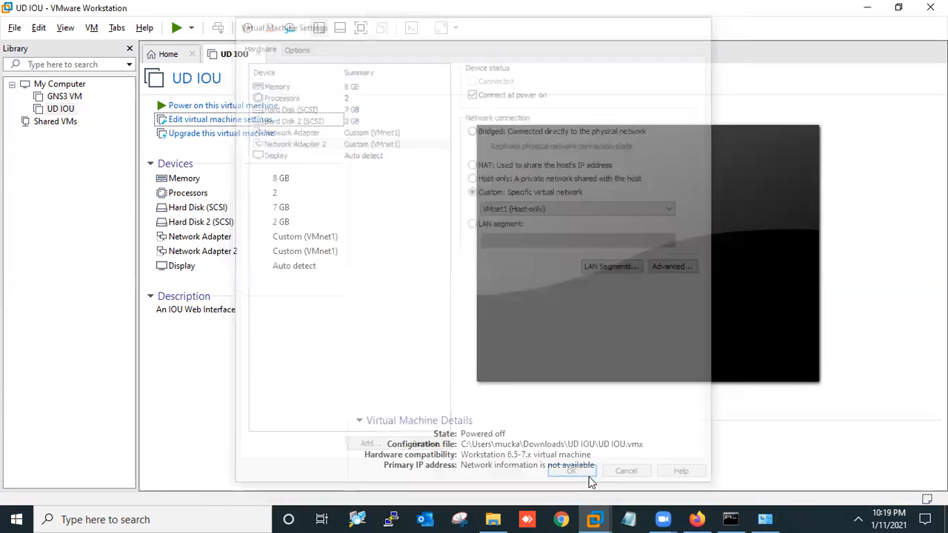
Power on UD IOU and accept the keyboard hook timeout update
{"action": "left_click", "coordinate": [247, 108]}
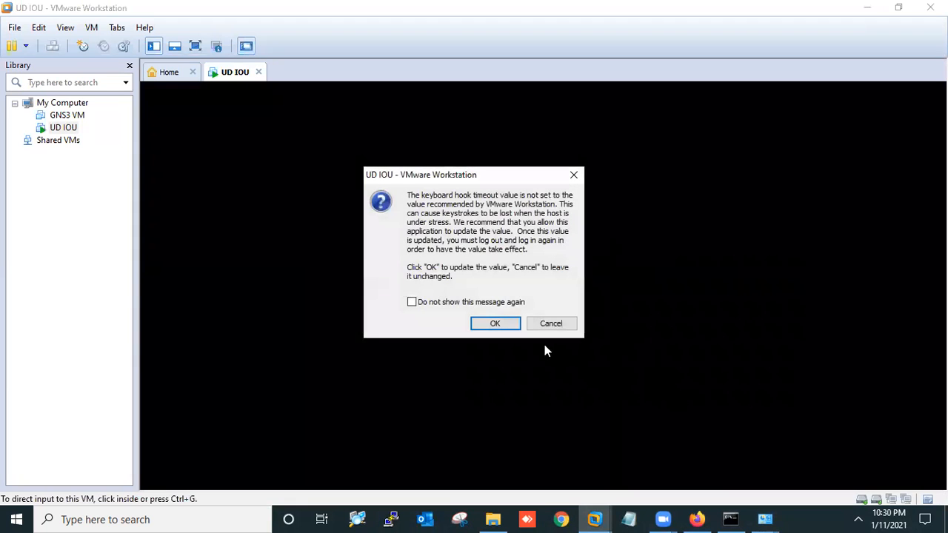
{"action": "left_click", "coordinate": [495, 321]}
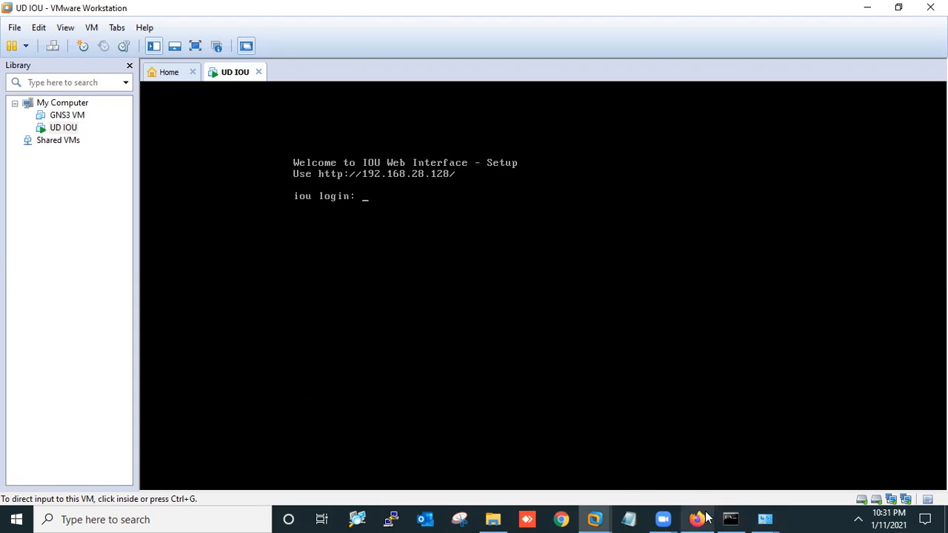
Ping 192.168.28.128 from Command Prompt, confirm it replies, then close the window
{"action": "left_click", "coordinate": [730, 519]}
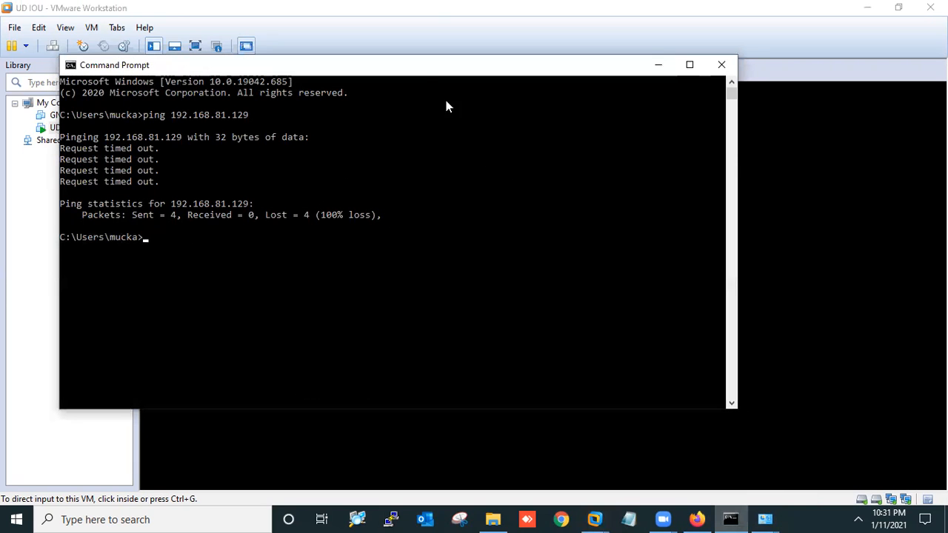
{"action": "left_click_drag", "start_coordinate": [417, 69], "coordinate": [548, 293]}
{"action": "type", "text": "ping 192.168.28.128"}
{"action": "key", "text": "Return"}
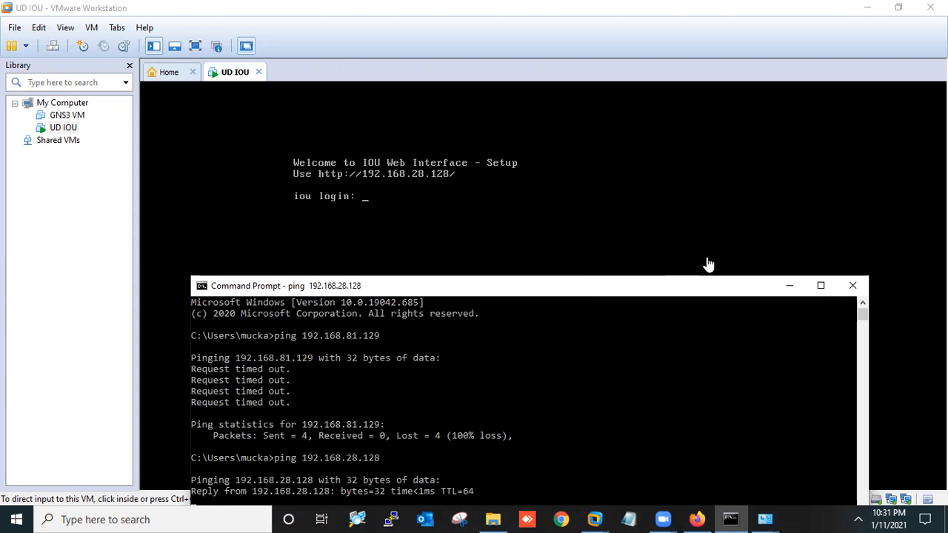
{"action": "left_click", "coordinate": [850, 292]}
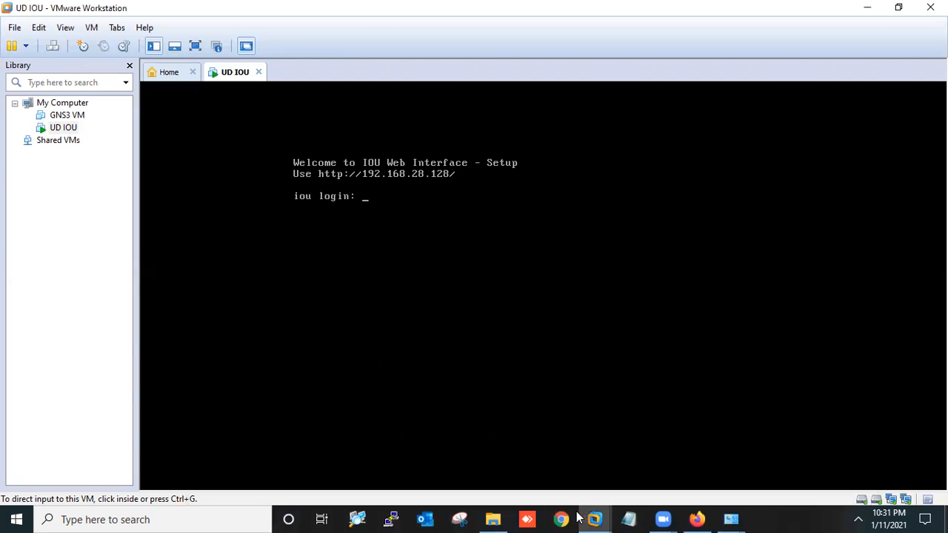
Point Firefox at 192.168.28.128 to load the IOU Web Interface Laboratories page
{"action": "left_click", "coordinate": [697, 518]}
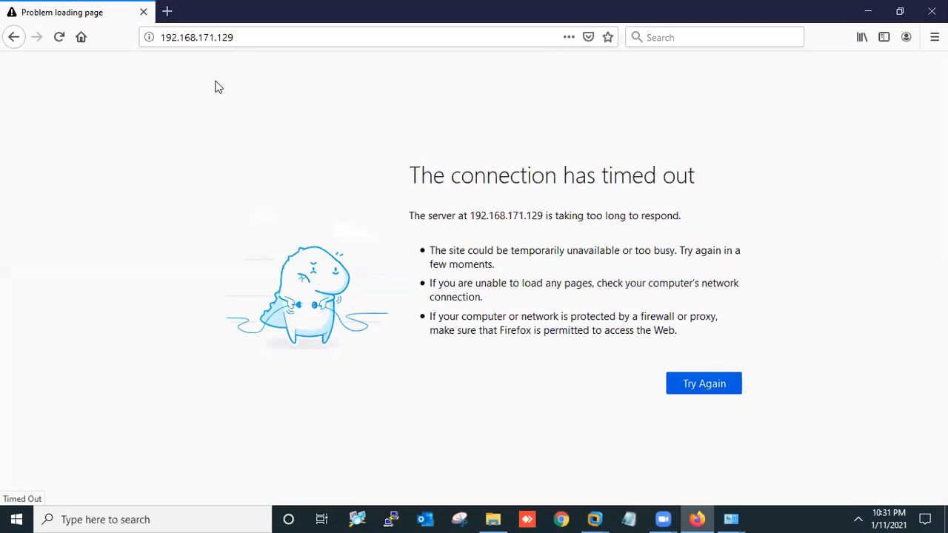
{"action": "left_click", "coordinate": [191, 38]}
{"action": "type", "text": "192.168"}
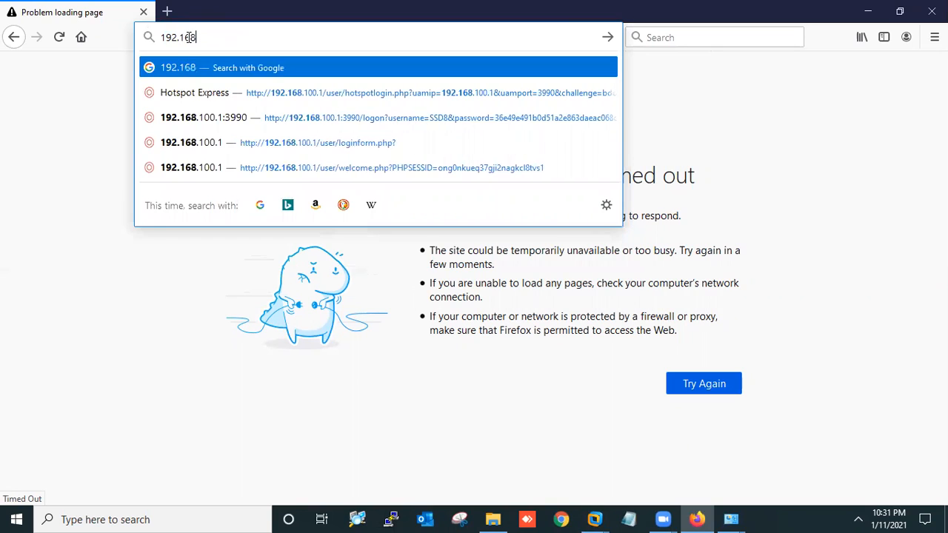
{"action": "type", "text": ".28.128"}
{"action": "key", "text": "Return"}
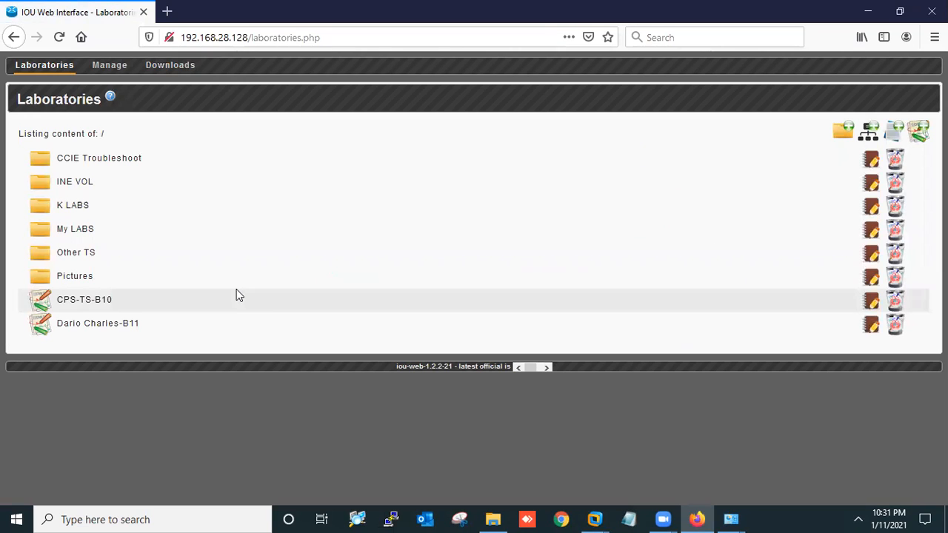
Add a top-level lab folder named 'test', then go to the Manage page
{"action": "left_click", "coordinate": [97, 162]}
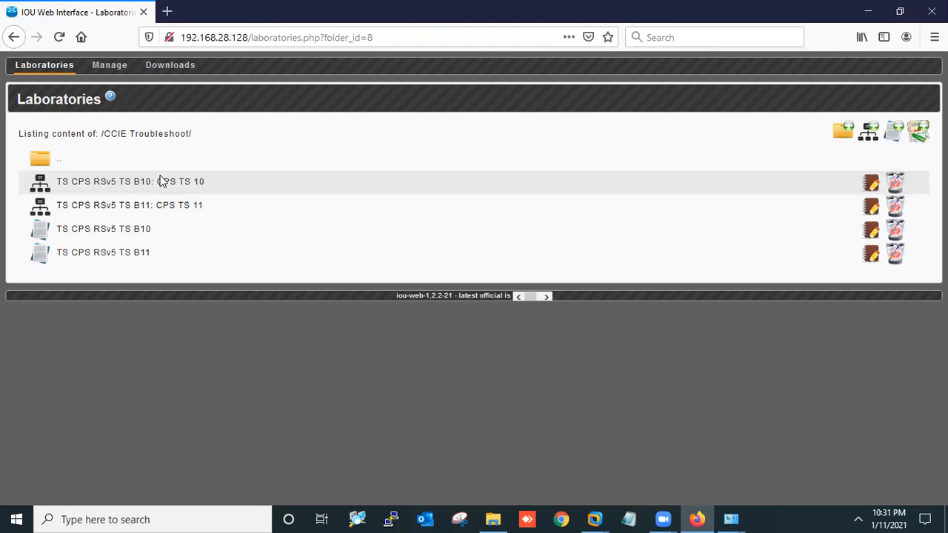
{"action": "left_click", "coordinate": [47, 161]}
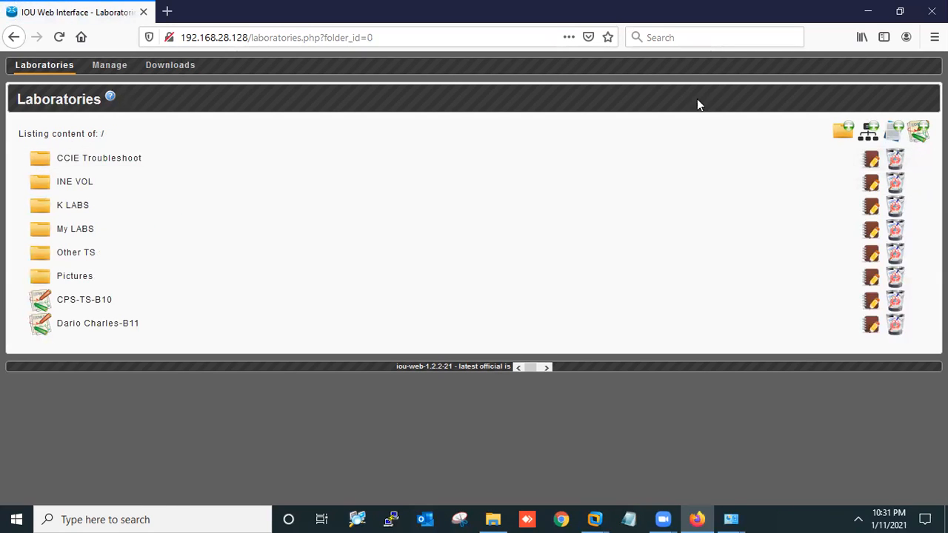
{"action": "left_click", "coordinate": [846, 130]}
{"action": "type", "text": "test"}
{"action": "left_click", "coordinate": [502, 322]}
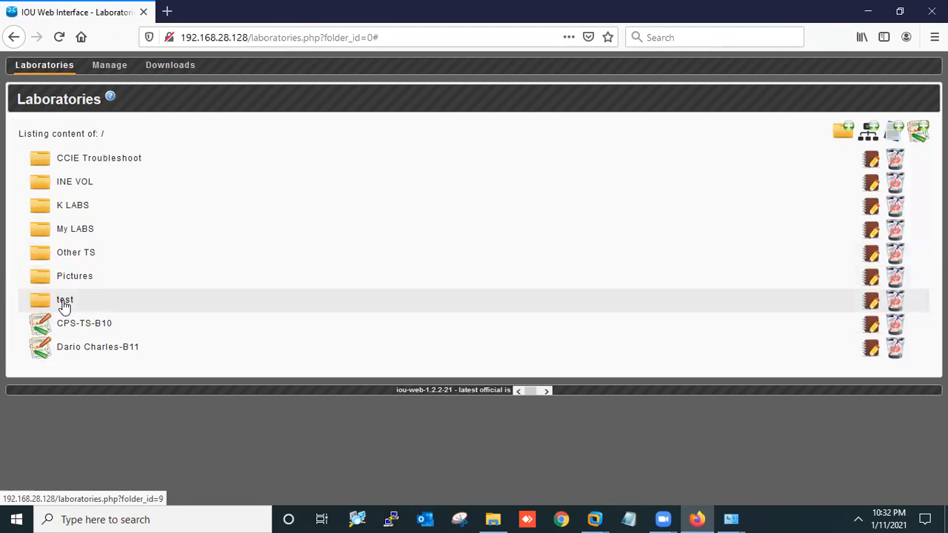
{"action": "left_click", "coordinate": [110, 67]}
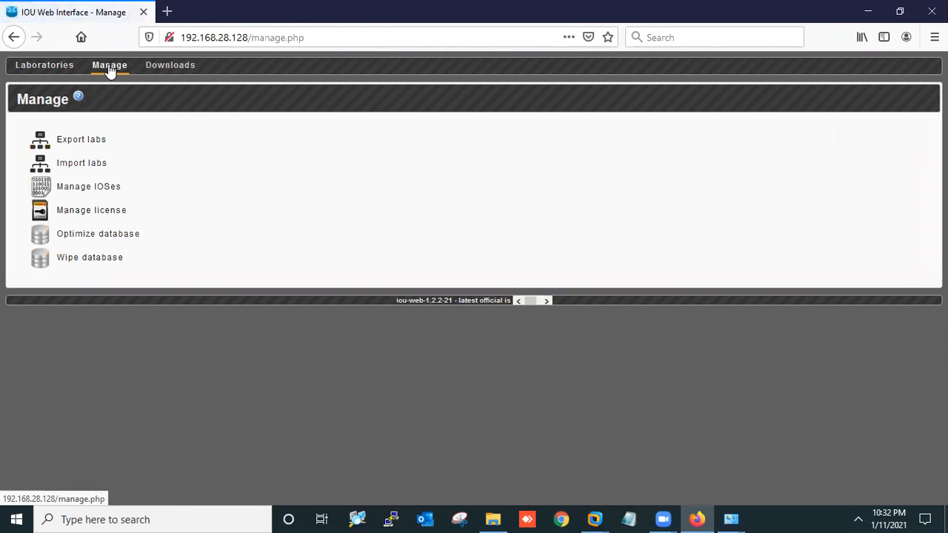
Open Import labs, cancel the file upload without choosing a file, and return to Laboratories
{"action": "left_click", "coordinate": [81, 167]}
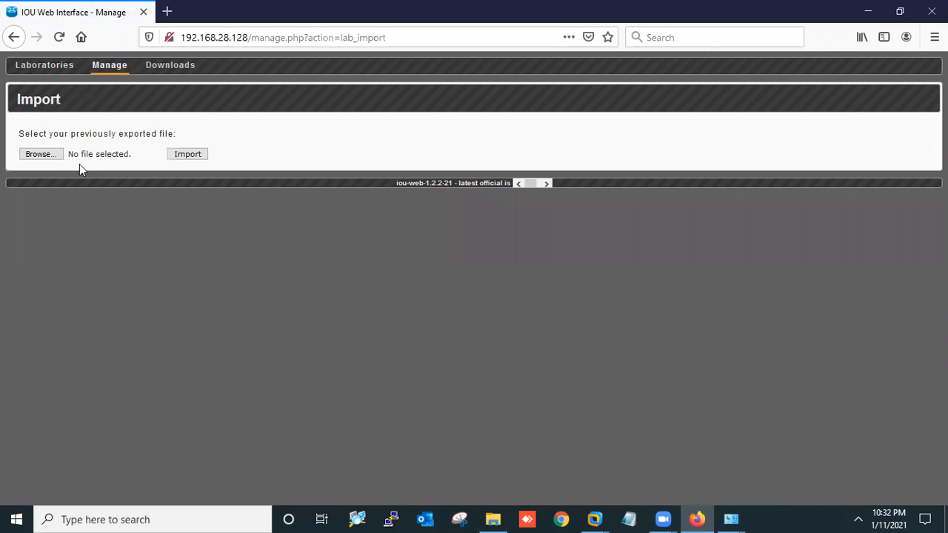
{"action": "left_click", "coordinate": [49, 157]}
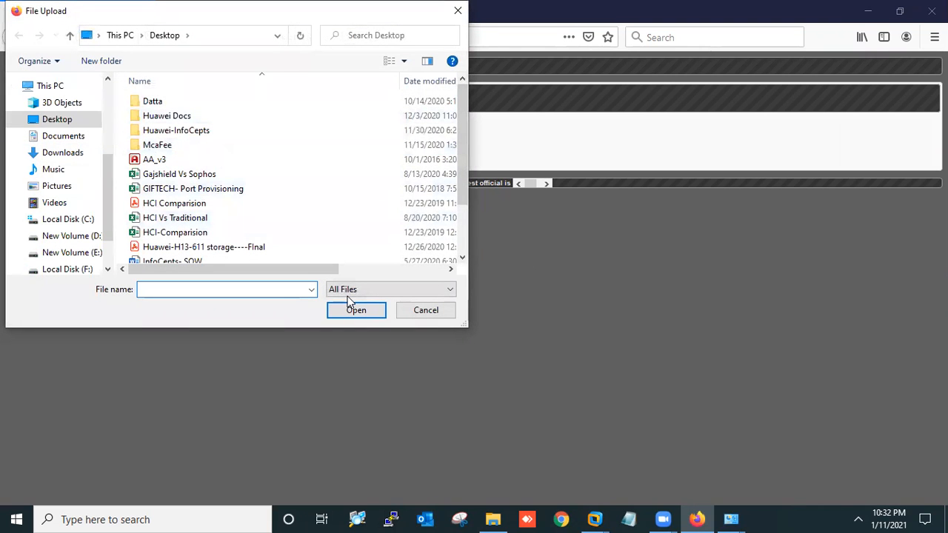
{"action": "left_click", "coordinate": [428, 310]}
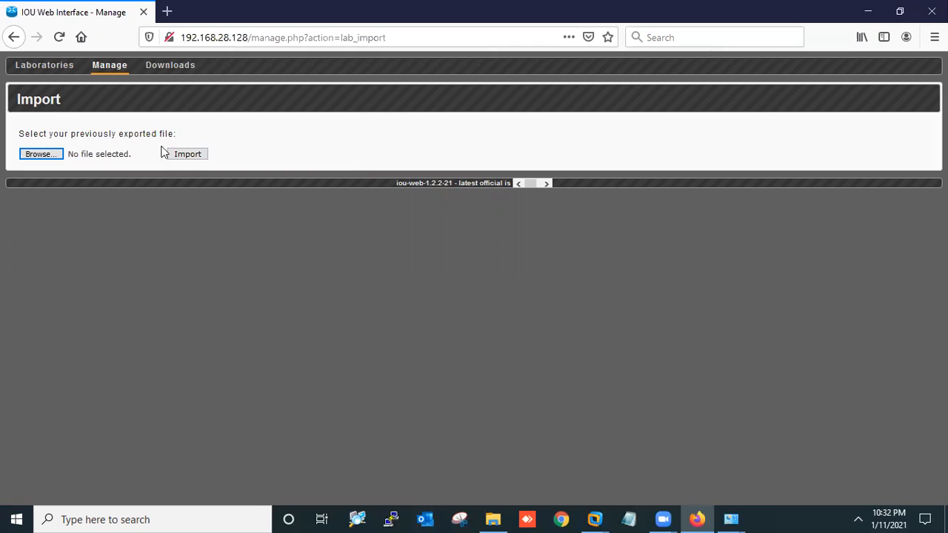
{"action": "left_click", "coordinate": [44, 66]}
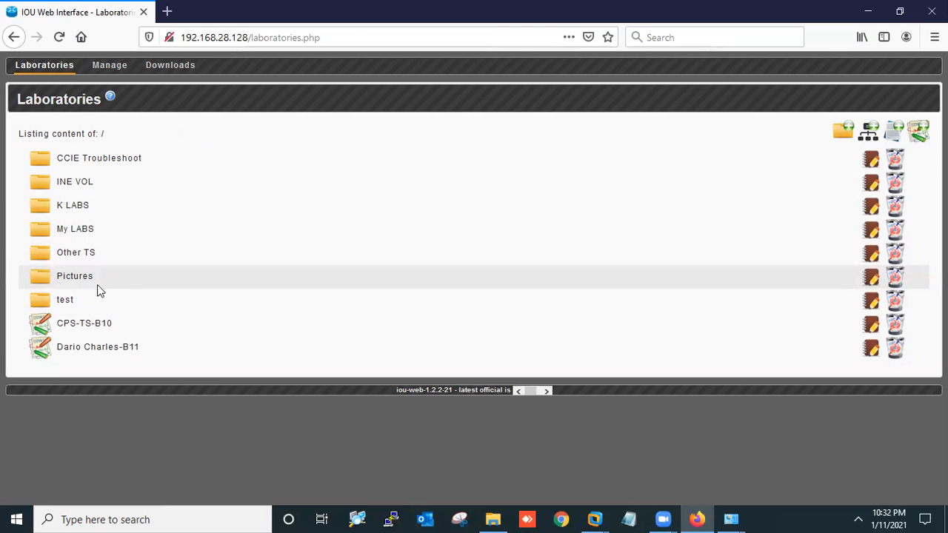
Open the TS CPS RSv5 TS B11 lab in CCIE Troubleshoot and list its devices R1–R22
{"action": "left_click", "coordinate": [97, 161]}
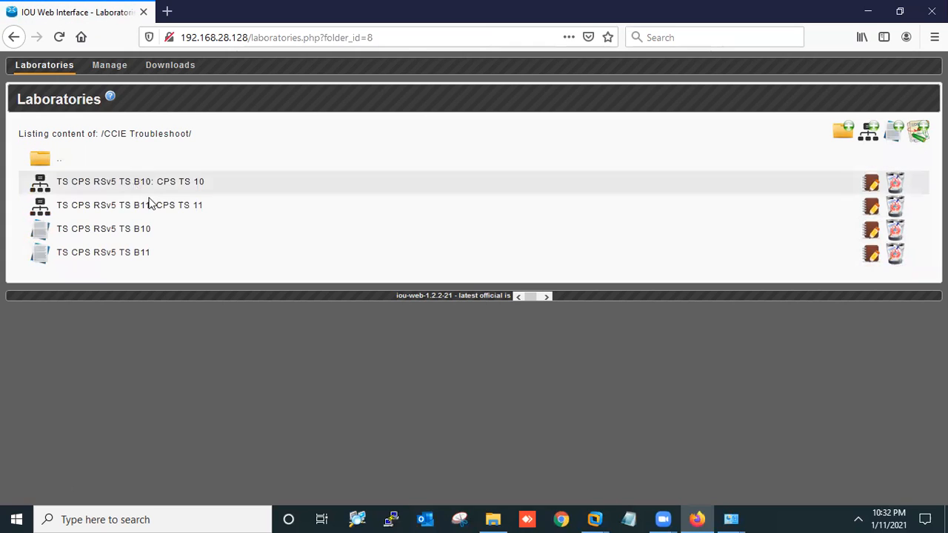
{"action": "left_click", "coordinate": [190, 212]}
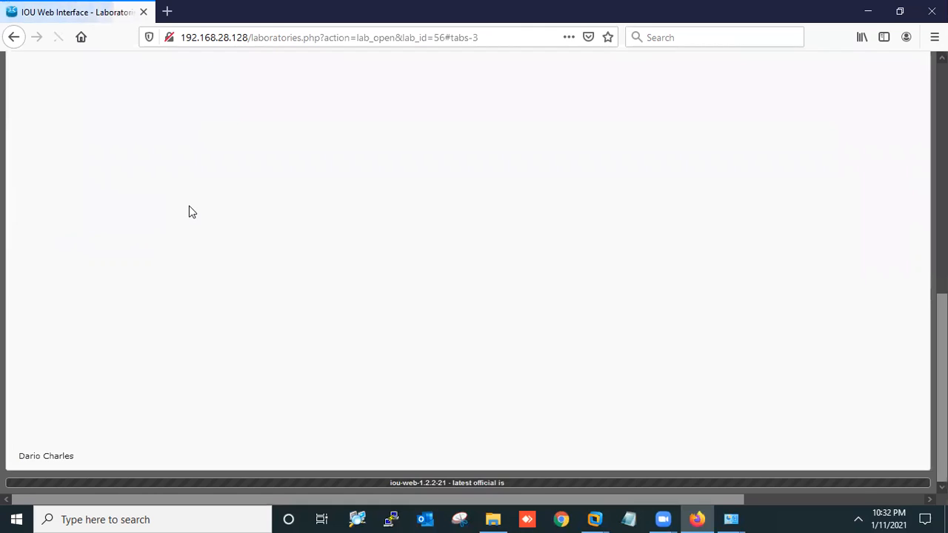
{"action": "scroll", "coordinate": [189, 212], "scroll_direction": "up", "scroll_amount": 6}
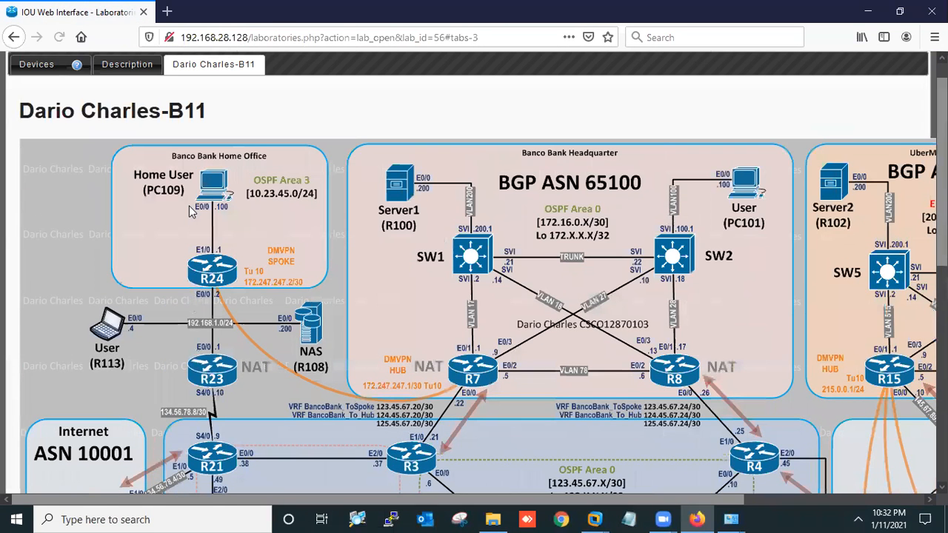
{"action": "scroll", "coordinate": [189, 205], "scroll_direction": "up", "scroll_amount": 1}
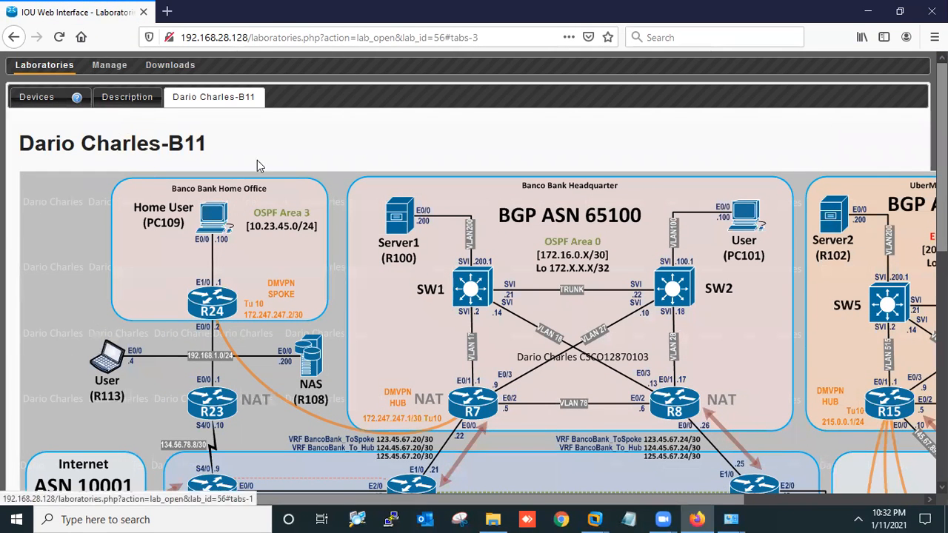
{"action": "left_click", "coordinate": [28, 100]}
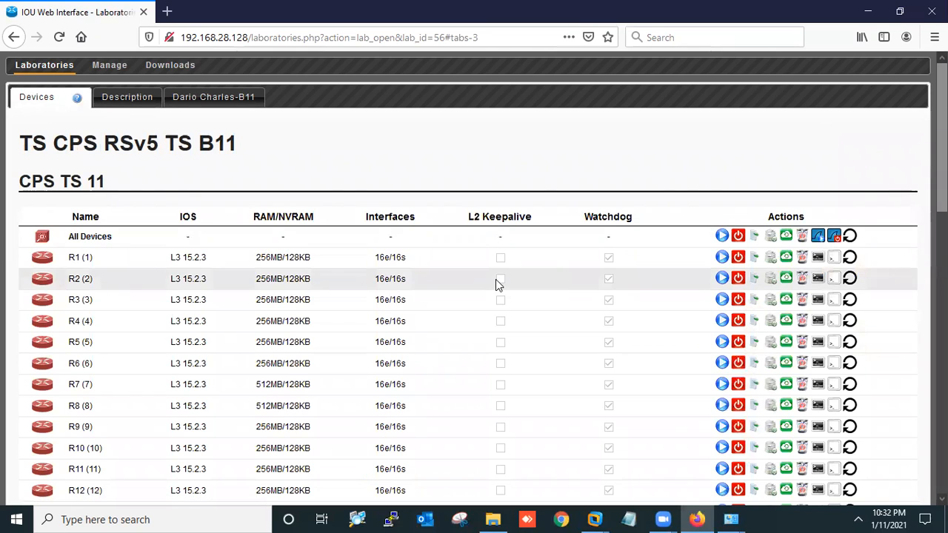
{"action": "scroll", "coordinate": [495, 279], "scroll_direction": "down", "scroll_amount": 5}
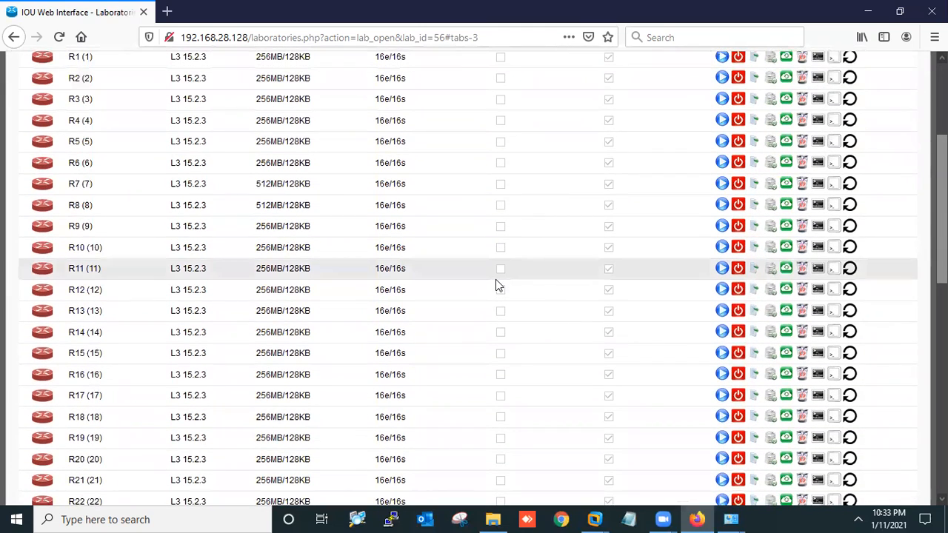
{"action": "scroll", "coordinate": [495, 285], "scroll_direction": "up", "scroll_amount": 5}
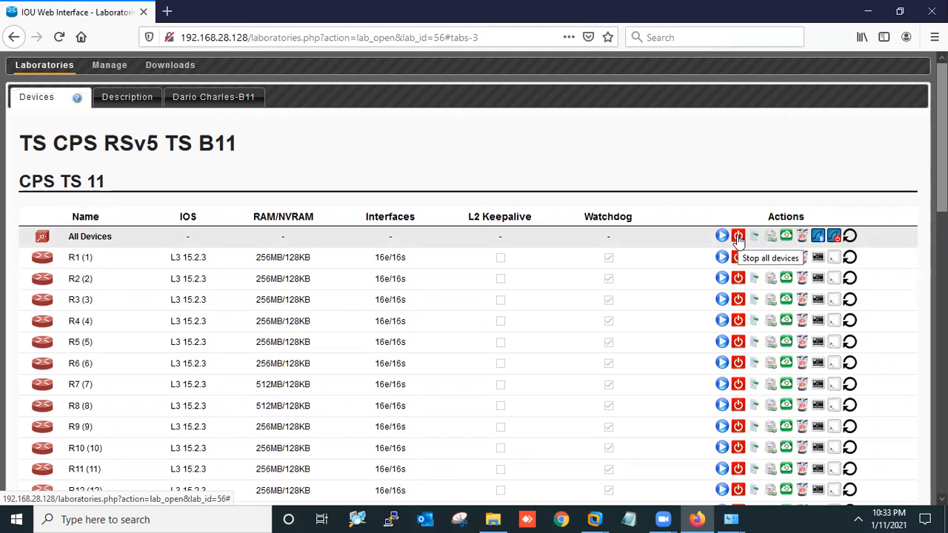
Wipe and start all B11 lab devices, dismiss the licence notice, and view the topology diagram
{"action": "left_click", "coordinate": [801, 237]}
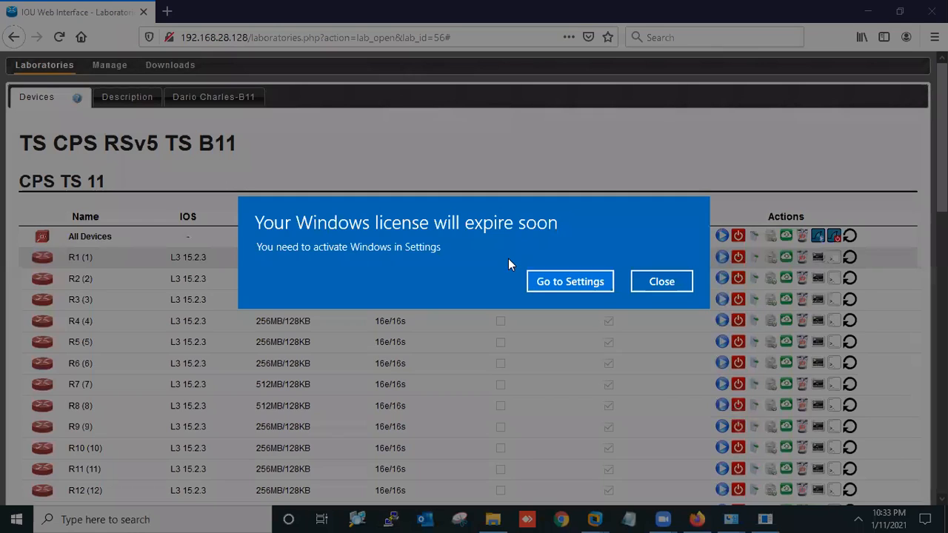
{"action": "left_click", "coordinate": [664, 281]}
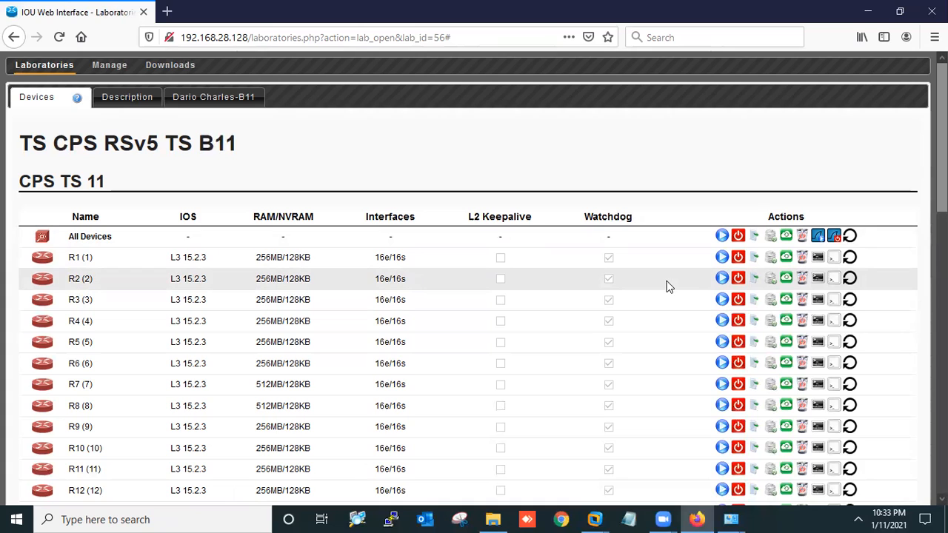
{"action": "left_click", "coordinate": [722, 237]}
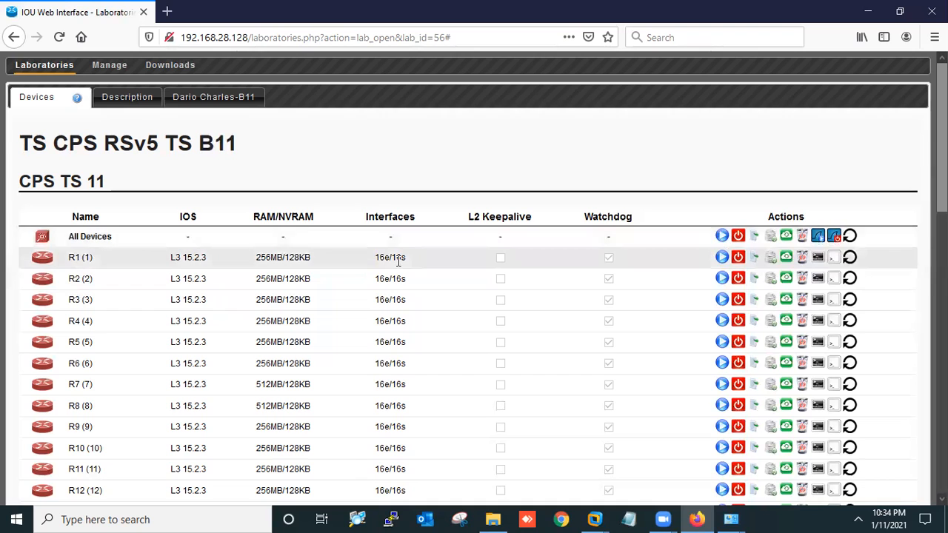
{"action": "left_click", "coordinate": [216, 101]}
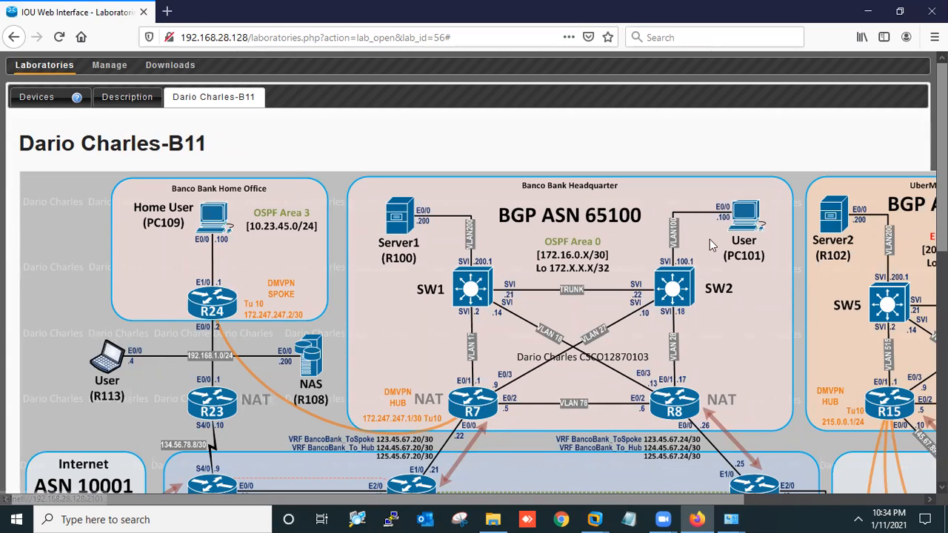
From PC101's telnet link, browse for a different handler application on the D:\Application folder
{"action": "left_click", "coordinate": [745, 222]}
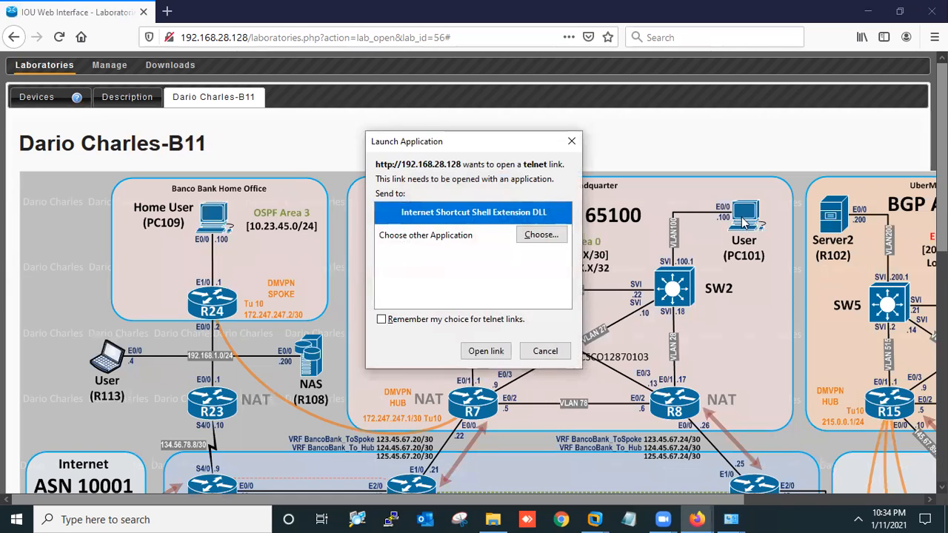
{"action": "left_click", "coordinate": [539, 235]}
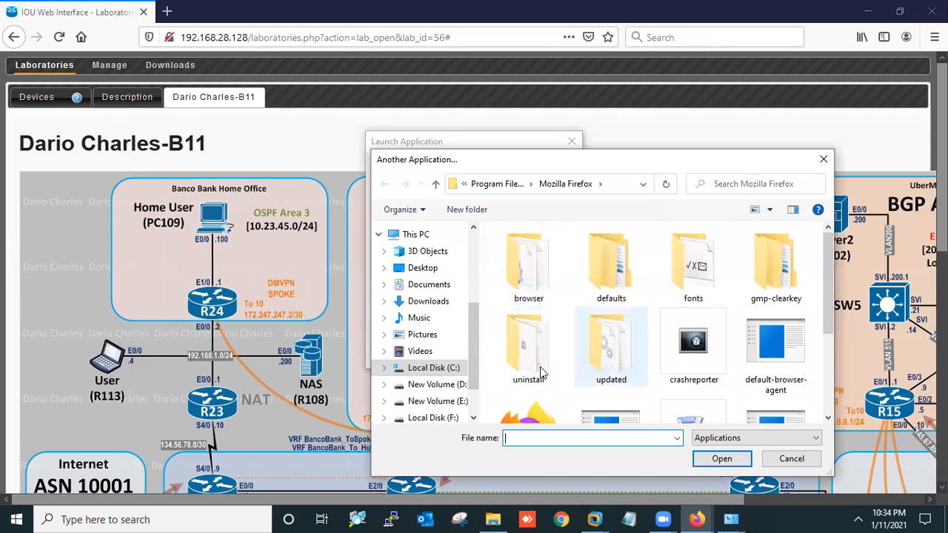
{"action": "scroll", "coordinate": [711, 296], "scroll_direction": "down", "scroll_amount": 1}
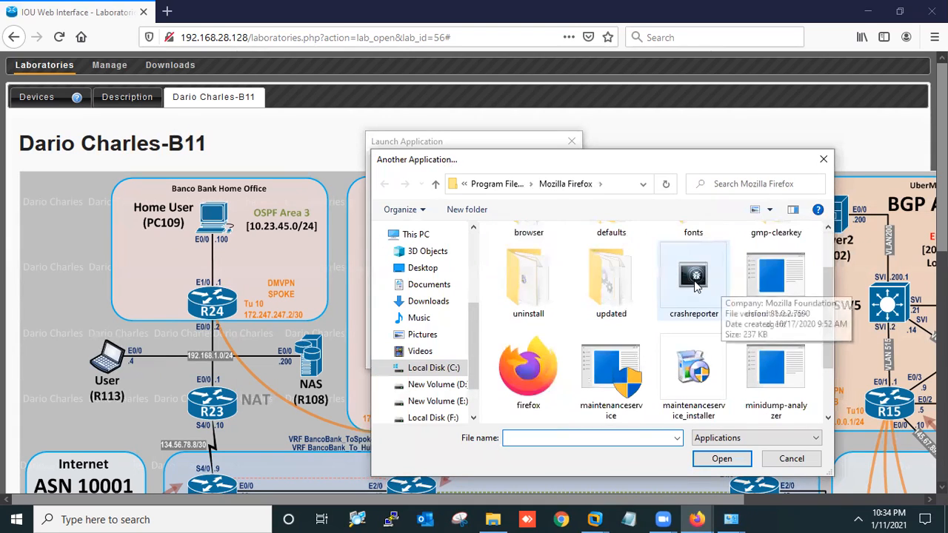
{"action": "left_click", "coordinate": [428, 302]}
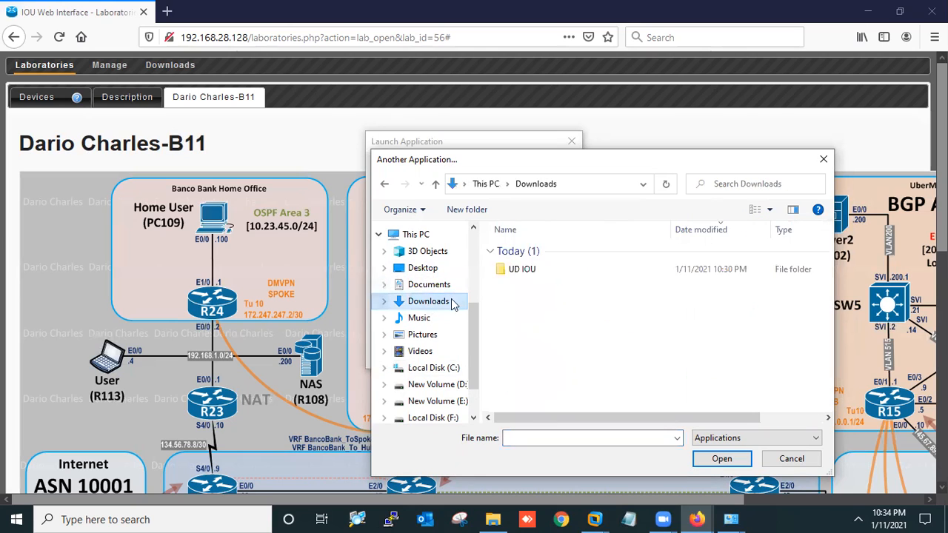
{"action": "double_click", "coordinate": [531, 275]}
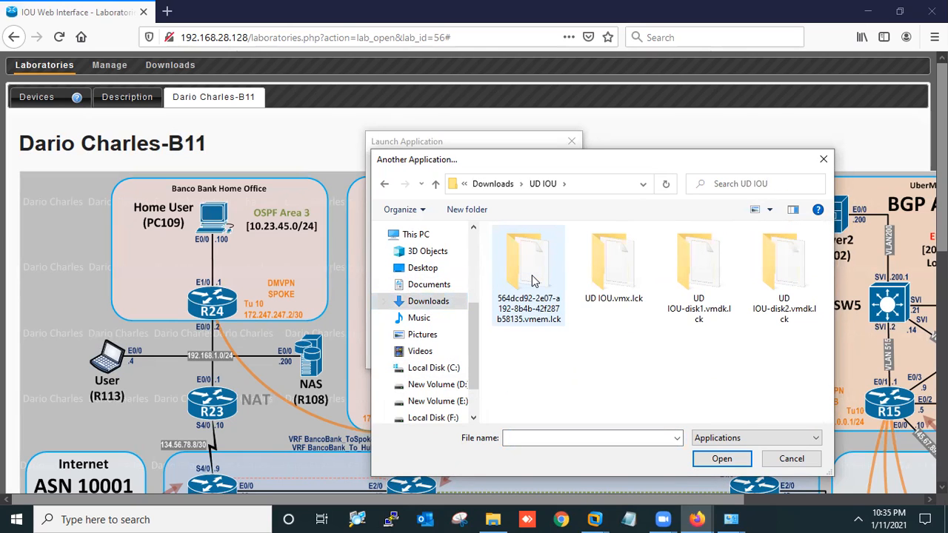
{"action": "left_click", "coordinate": [455, 390]}
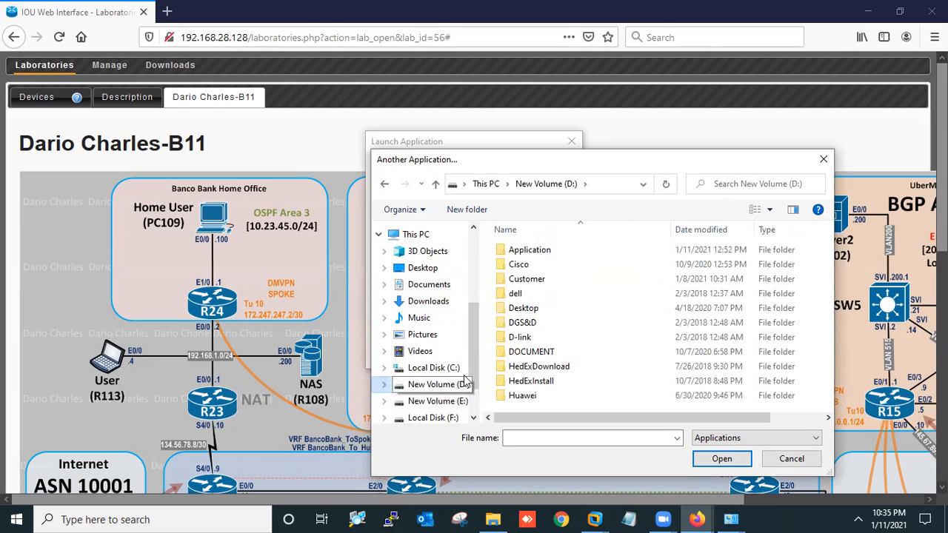
{"action": "double_click", "coordinate": [527, 251]}
{"action": "left_click_drag", "start_coordinate": [795, 157], "coordinate": [749, 135]}
{"action": "right_click", "coordinate": [754, 137]}
{"action": "left_click_drag", "start_coordinate": [803, 248], "coordinate": [796, 273]}
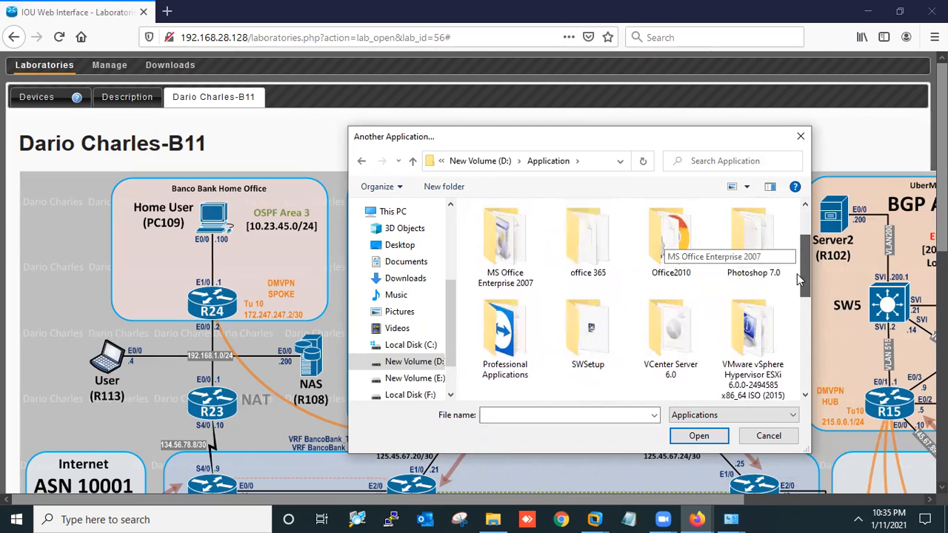
Pick PuTTY from Professional Applications, remember it for telnet links, and open PC101's console
{"action": "double_click", "coordinate": [521, 355]}
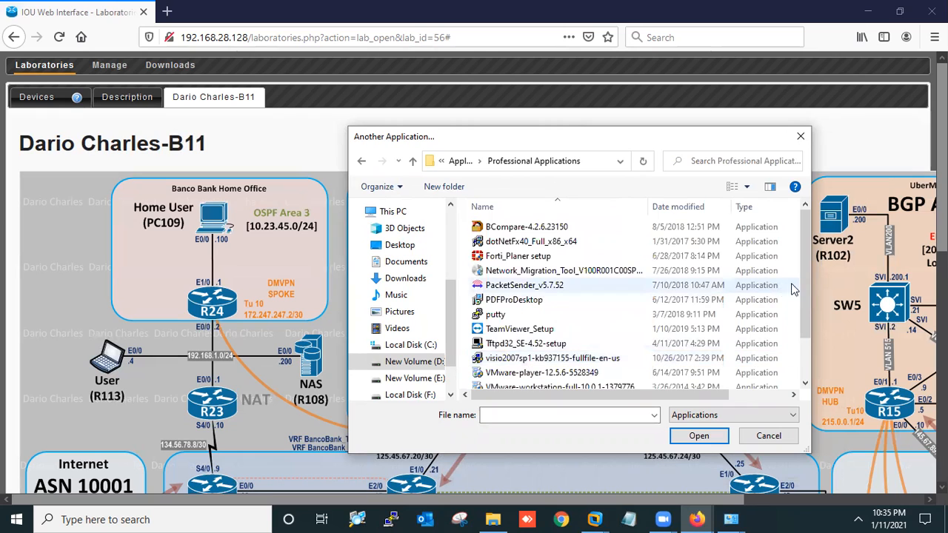
{"action": "left_click", "coordinate": [539, 314]}
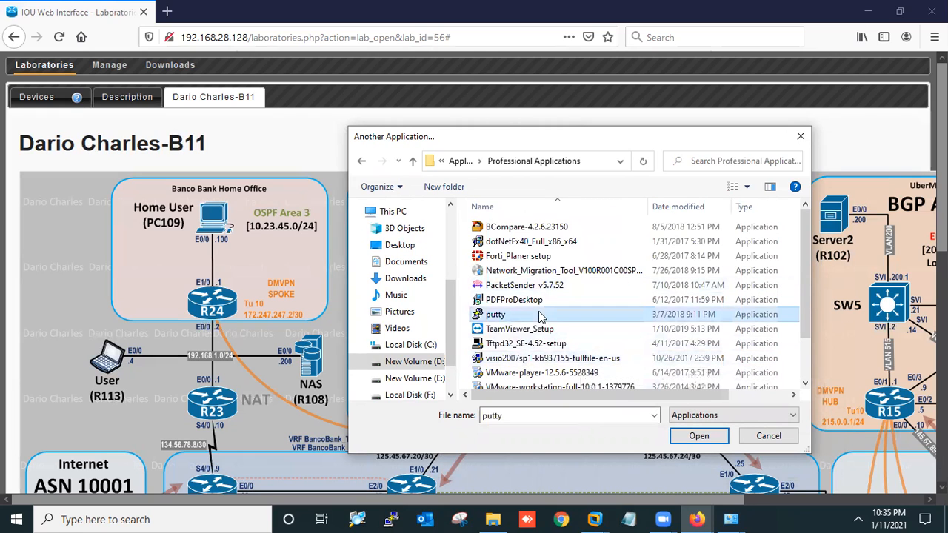
{"action": "left_click", "coordinate": [689, 437]}
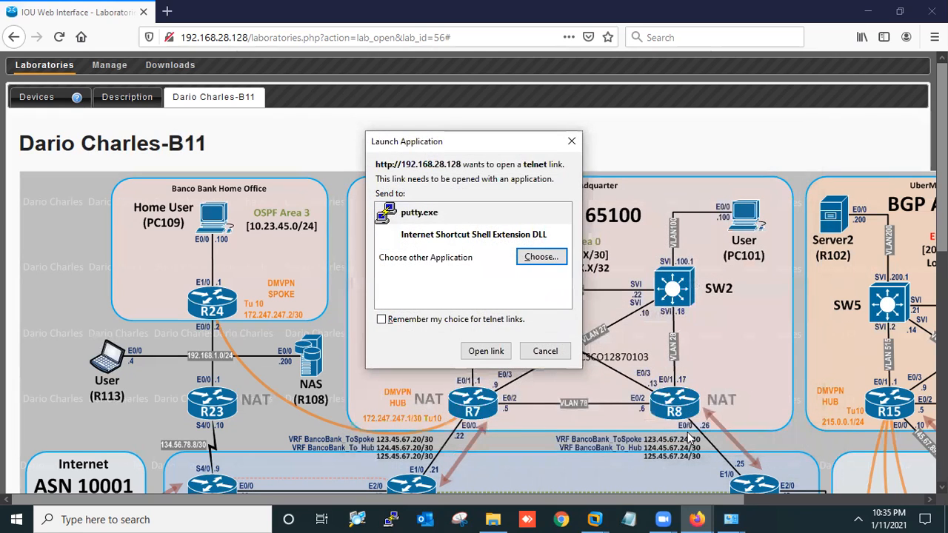
{"action": "left_click", "coordinate": [381, 319]}
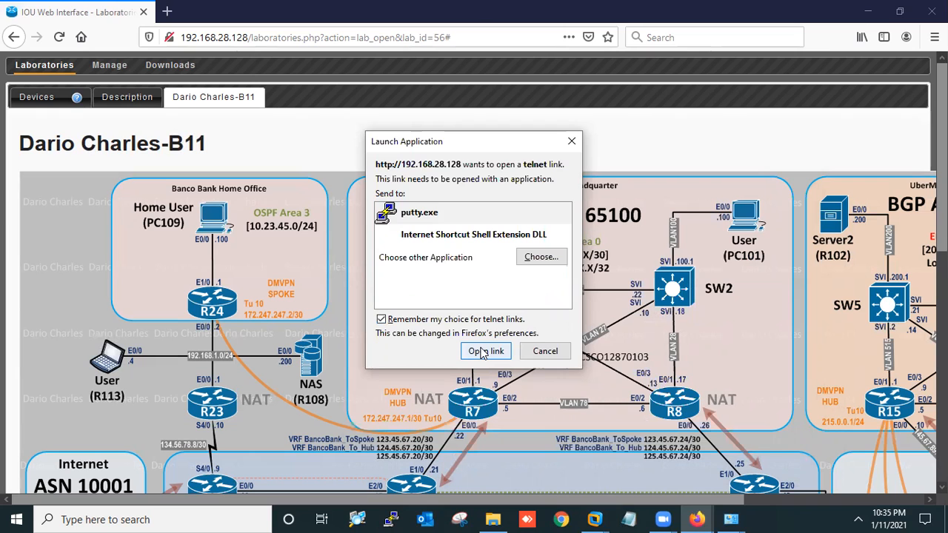
{"action": "left_click", "coordinate": [483, 352]}
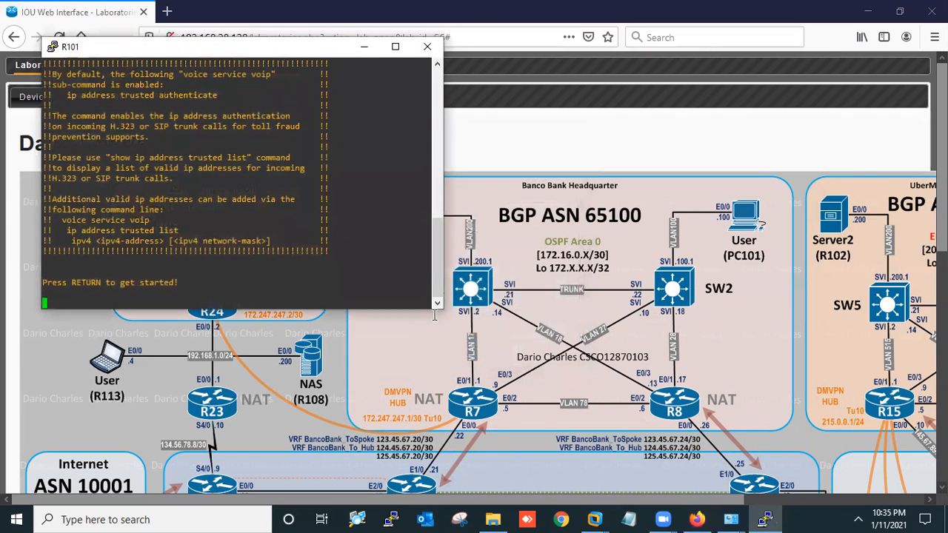
{"action": "key", "text": "Return"}
{"action": "key", "text": "Return"}
{"action": "key", "text": "Return"}
{"action": "key", "text": "Return"}
{"action": "key", "text": "Return"}
{"action": "key", "text": "Return"}
{"action": "key", "text": "Return"}
{"action": "key", "text": "Return"}
{"action": "key", "text": "Return"}
{"action": "key", "text": "Return"}
{"action": "key", "text": "Return"}
{"action": "key", "text": "Return"}
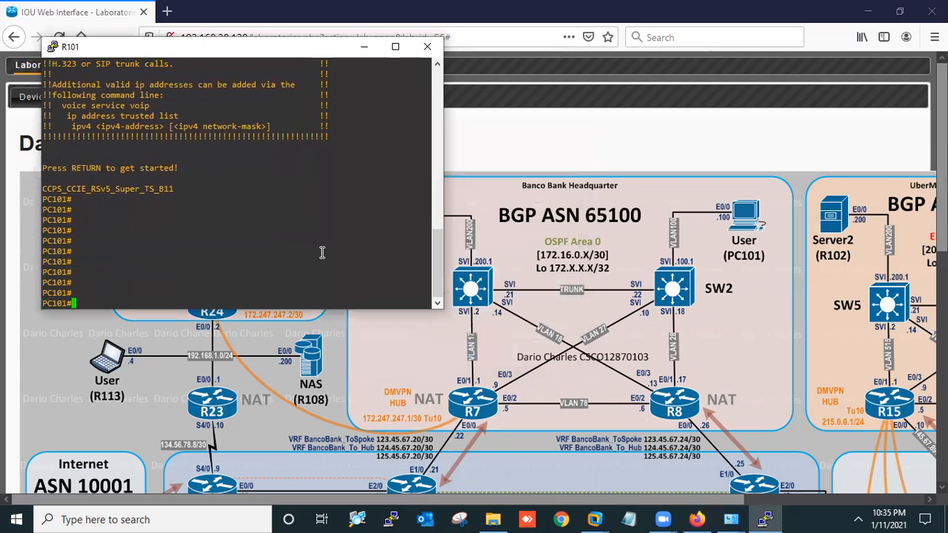
Enter conf t, then bring up interface e0/0 with no shut and ip address dhcp
{"action": "key", "text": "Return"}
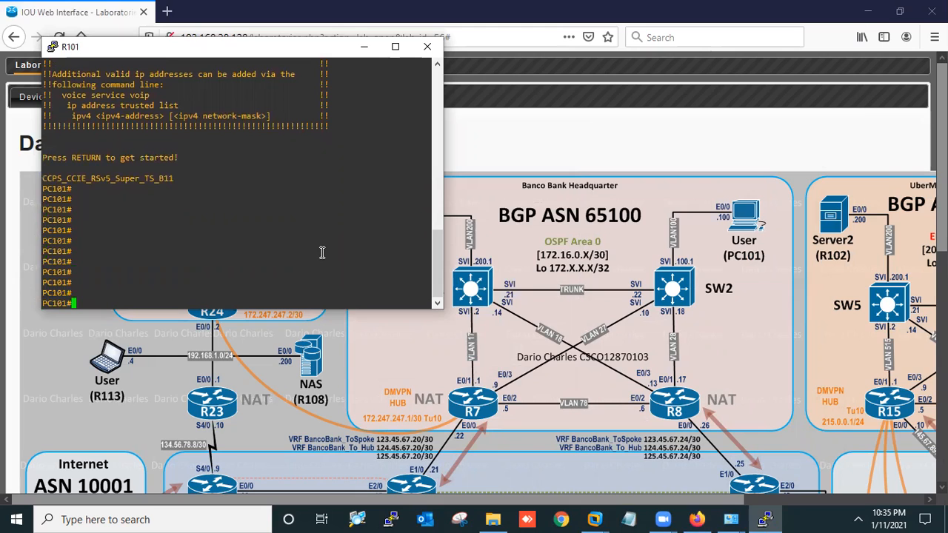
{"action": "type", "text": "conf t"}
{"action": "key", "text": "Return"}
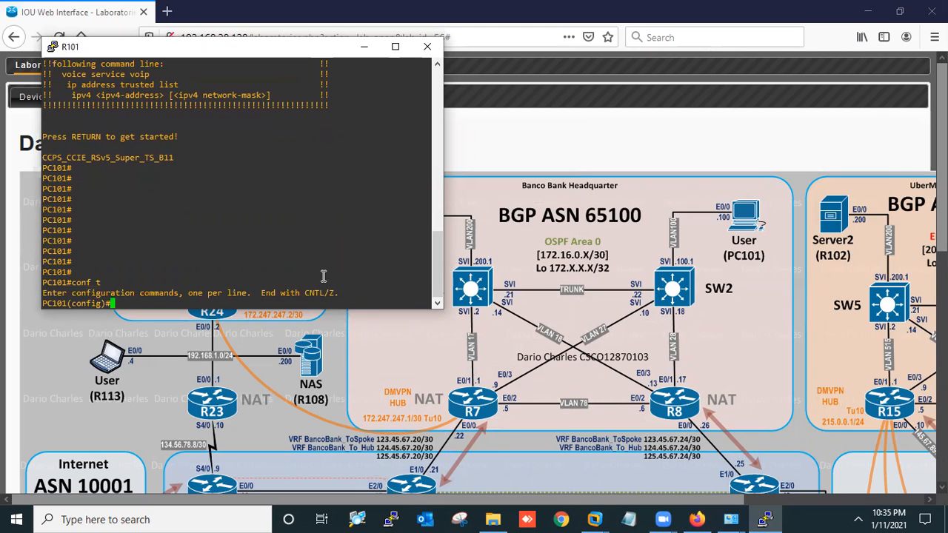
{"action": "type", "text": "int e0/0"}
{"action": "key", "text": "Return"}
{"action": "type", "text": "no shut"}
{"action": "key", "text": "Return"}
{"action": "type", "text": "ip add dh"}
{"action": "key", "text": "Tab"}
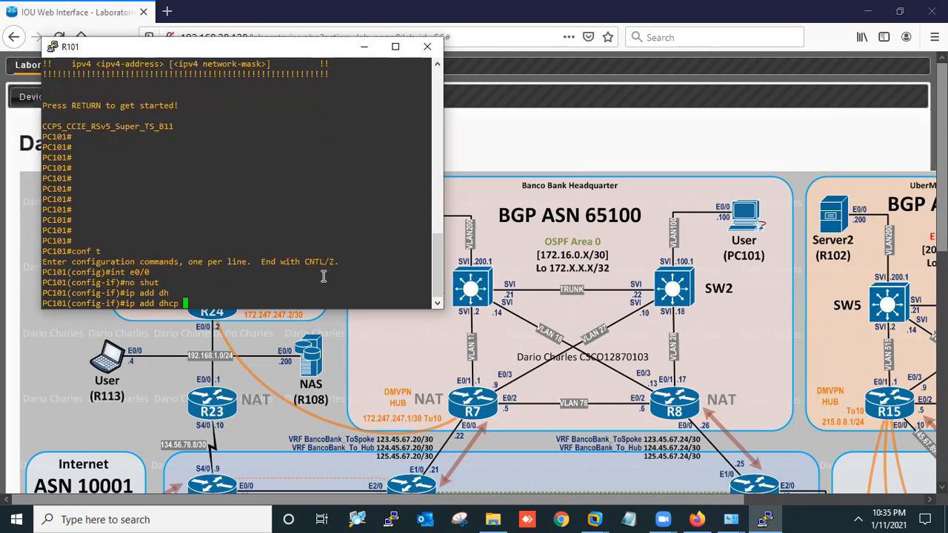
{"action": "key", "text": "Return"}
Save the configuration with do wr, run twice
{"action": "type", "text": "do wr"}
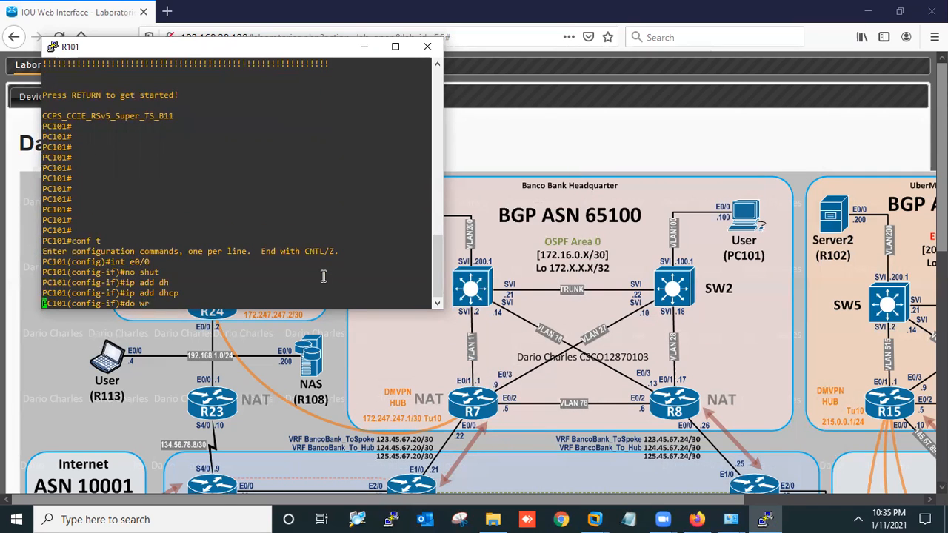
{"action": "key", "text": "Return"}
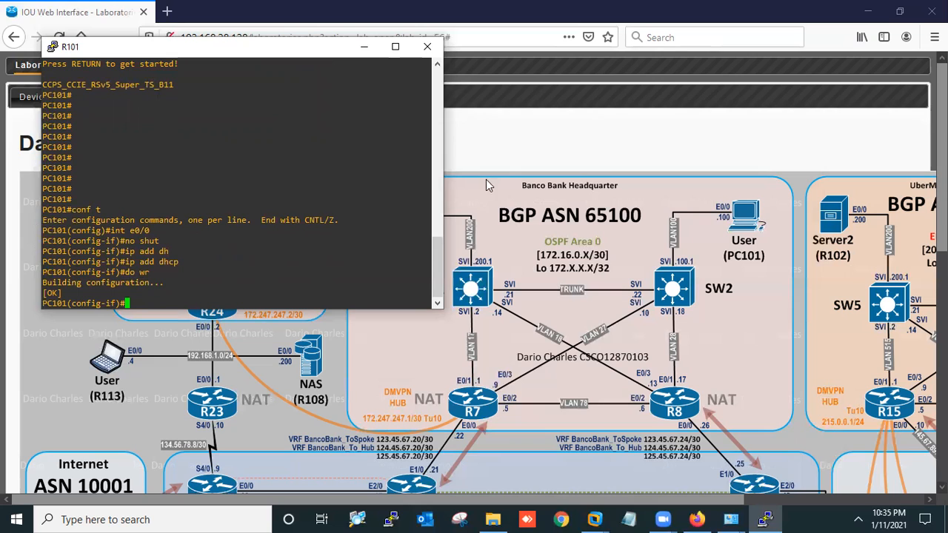
{"action": "type", "text": "do wr"}
{"action": "key", "text": "Return"}
Stop all devices from the lab's Devices list, then return to the Laboratories page
{"action": "left_click", "coordinate": [508, 168]}
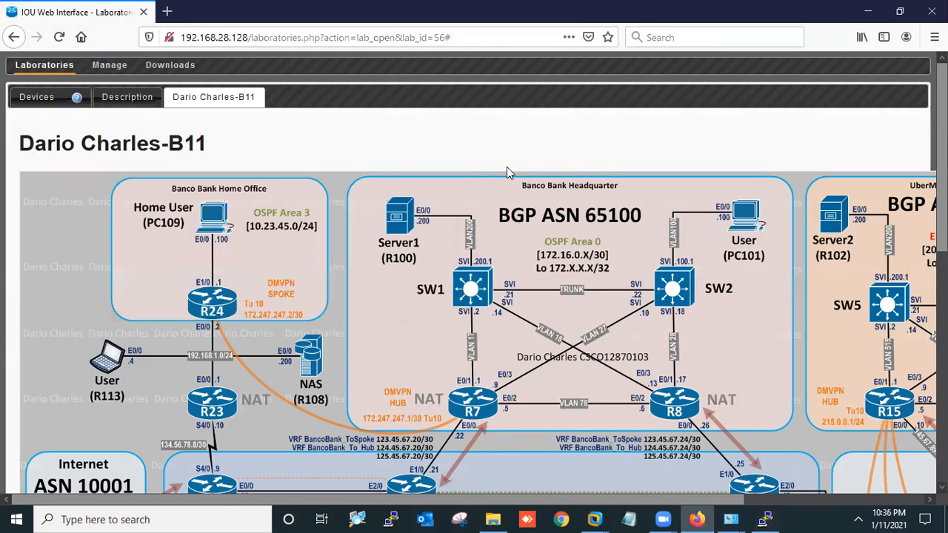
{"action": "left_click", "coordinate": [37, 103]}
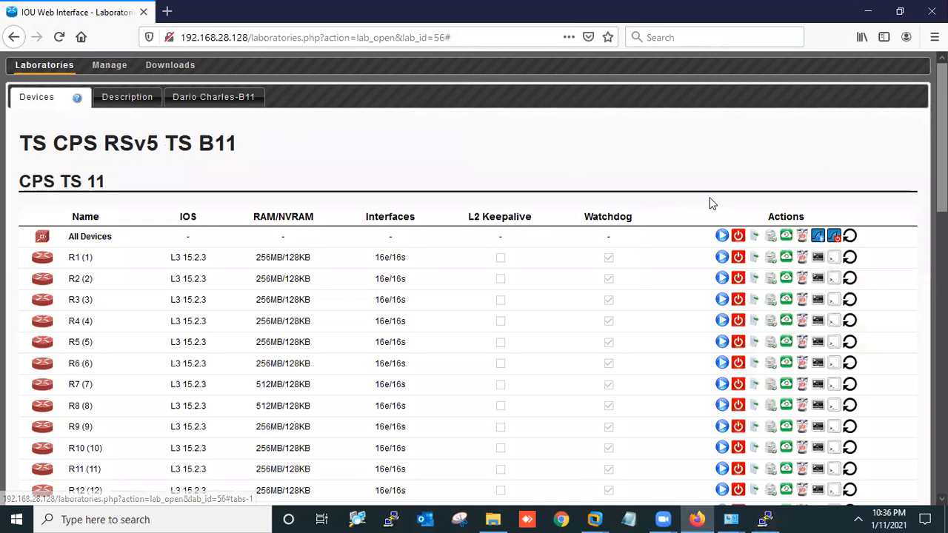
{"action": "left_click", "coordinate": [738, 237]}
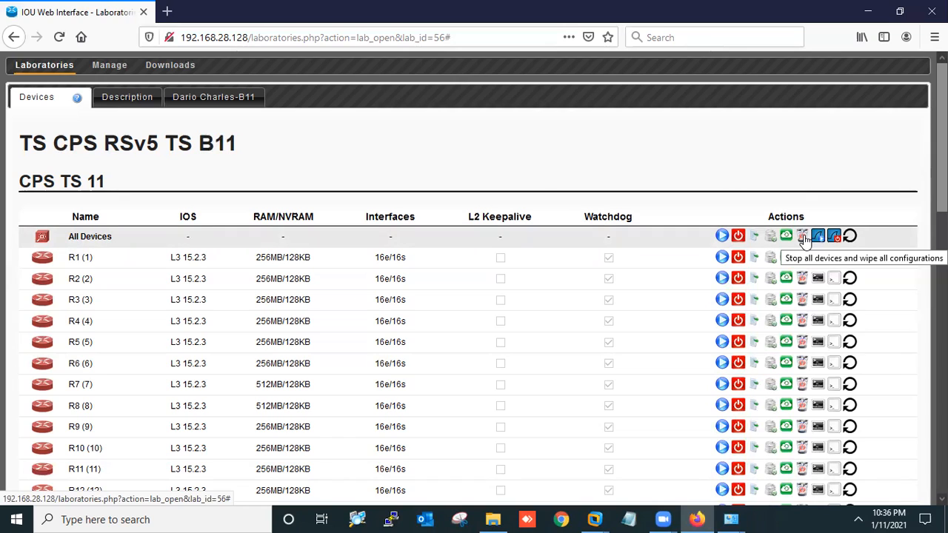
{"action": "left_click", "coordinate": [39, 71]}
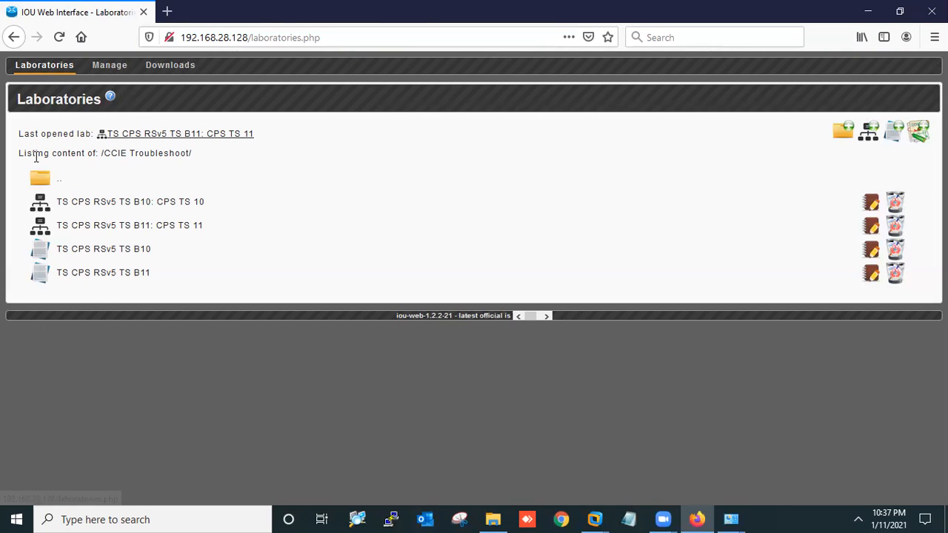
Open the empty /test/ lab folder, then open Notepad and launch Paint via Windows search
{"action": "left_click", "coordinate": [43, 182]}
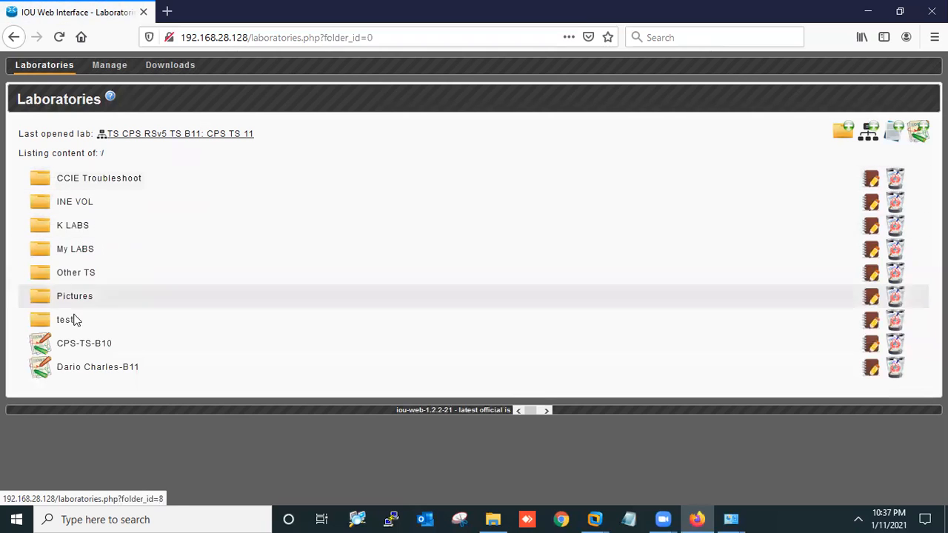
{"action": "left_click", "coordinate": [65, 321]}
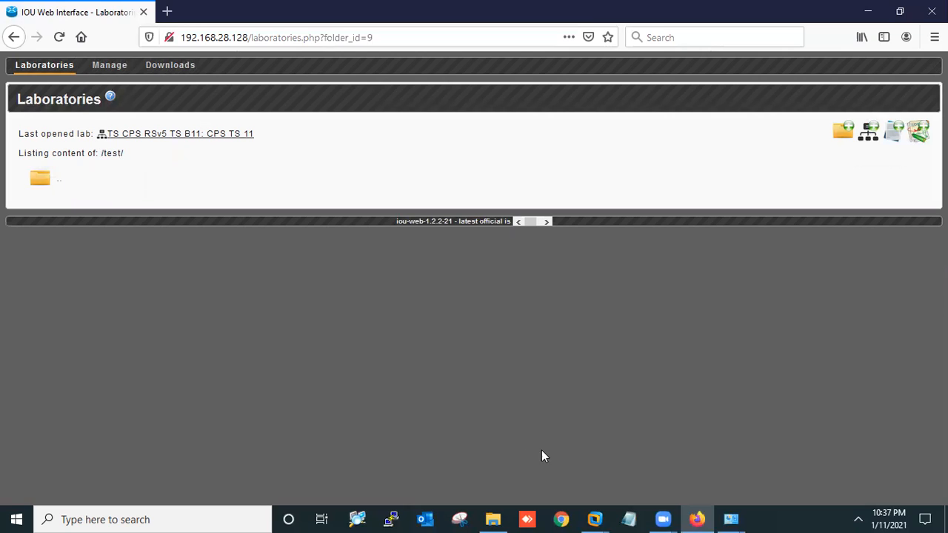
{"action": "left_click", "coordinate": [629, 518]}
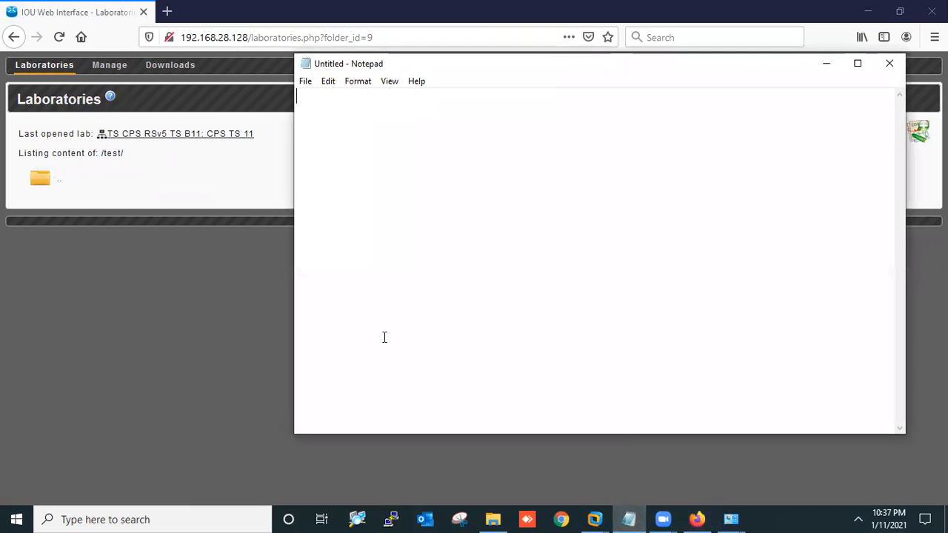
{"action": "key", "text": "super"}
{"action": "type", "text": "paint"}
{"action": "key", "text": "Return"}
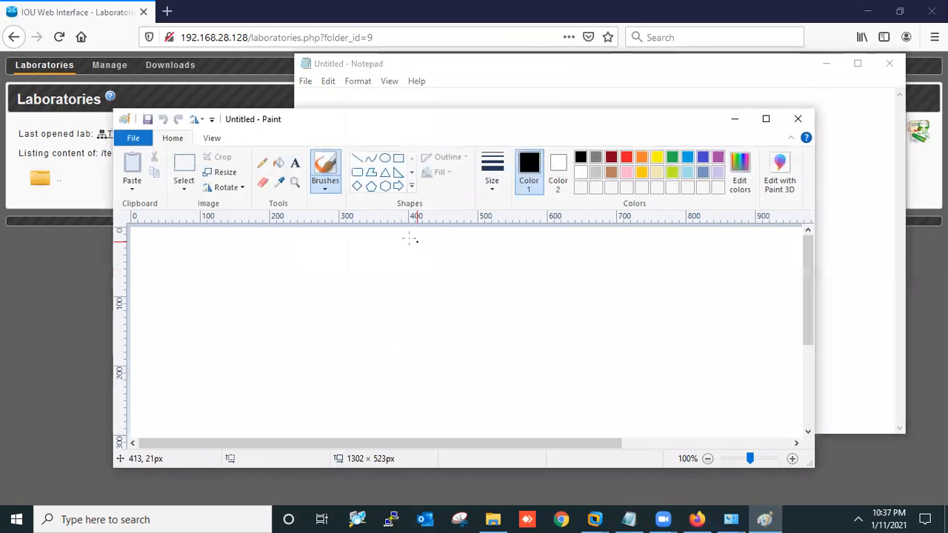
In maximized Paint, draw two rectangles at the top and three ovals below them
{"action": "double_click", "coordinate": [587, 111]}
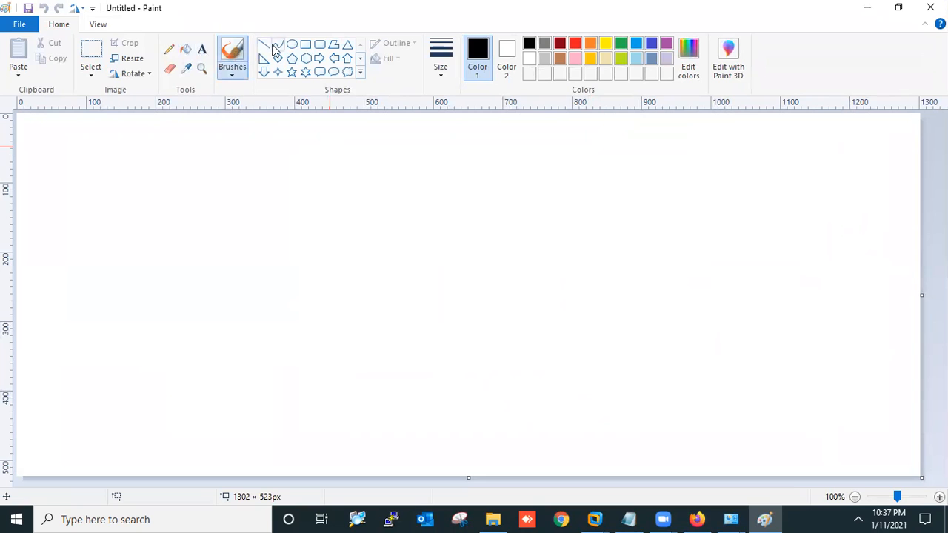
{"action": "left_click", "coordinate": [306, 45]}
{"action": "left_click_drag", "start_coordinate": [137, 167], "coordinate": [209, 188]}
{"action": "left_click_drag", "start_coordinate": [420, 164], "coordinate": [485, 193]}
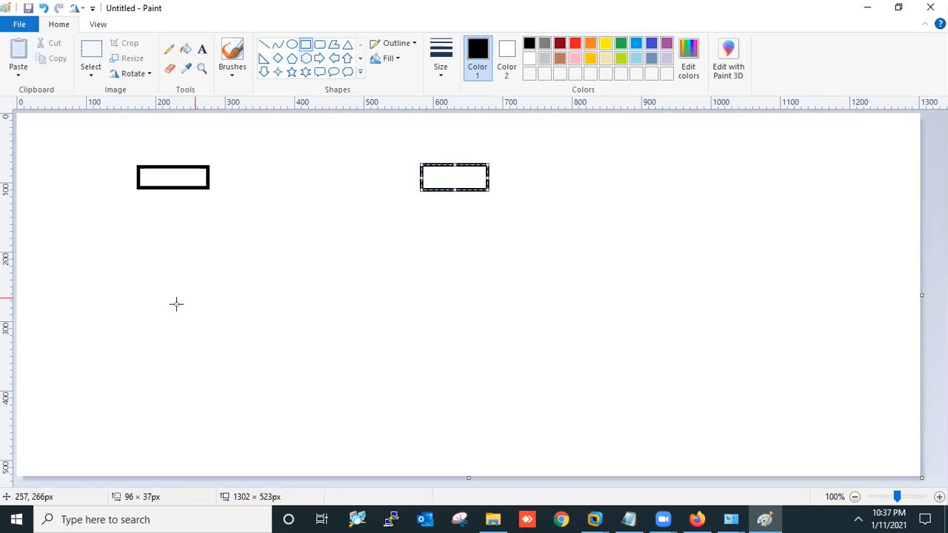
{"action": "left_click", "coordinate": [291, 44]}
{"action": "left_click_drag", "start_coordinate": [86, 319], "coordinate": [136, 372]}
{"action": "left_click", "coordinate": [251, 321]}
{"action": "left_click_drag", "start_coordinate": [251, 322], "coordinate": [295, 355]}
{"action": "left_click_drag", "start_coordinate": [412, 309], "coordinate": [461, 349]}
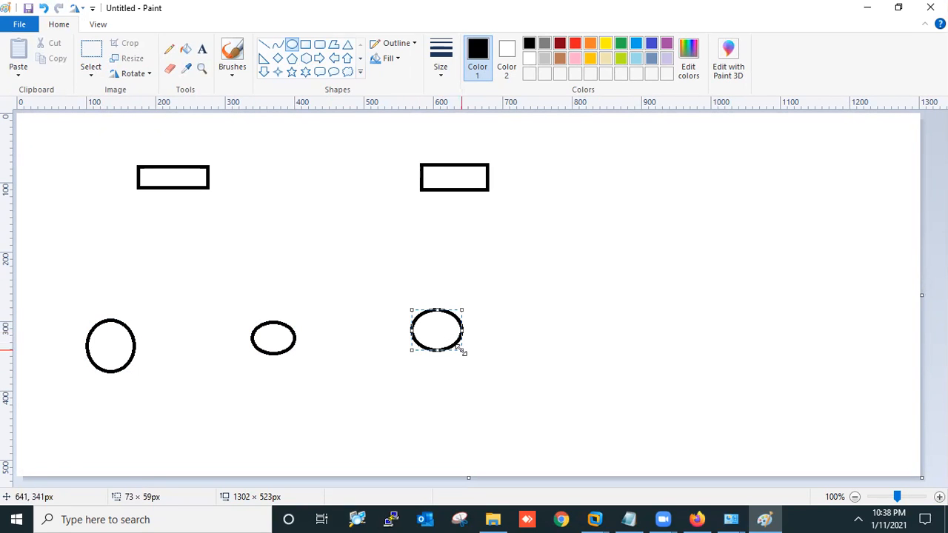
Draw five straight lines linking the rectangles to each other and to the ovals
{"action": "left_click", "coordinate": [264, 44]}
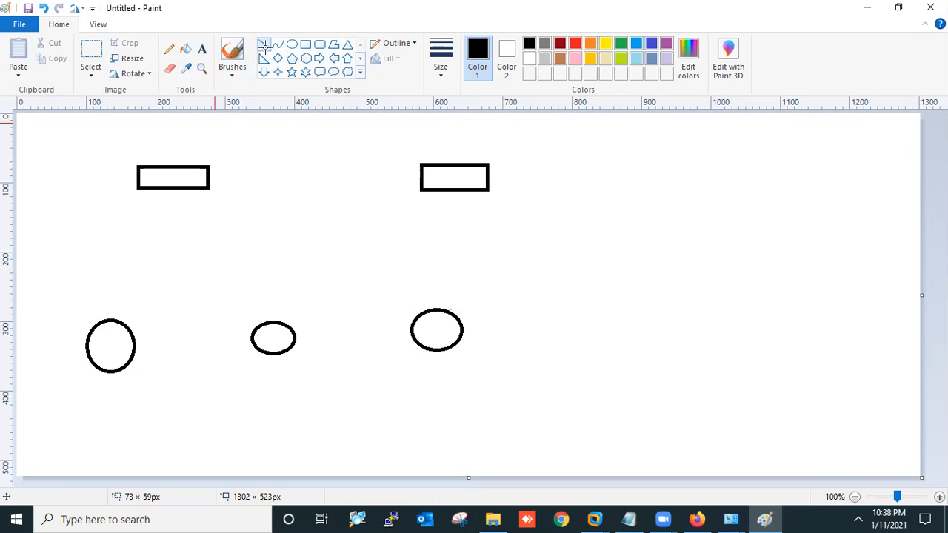
{"action": "left_click_drag", "start_coordinate": [149, 189], "coordinate": [109, 320]}
{"action": "left_click_drag", "start_coordinate": [199, 190], "coordinate": [259, 329]}
{"action": "mouse_move", "coordinate": [419, 191]}
{"action": "left_mouse_down"}
{"action": "mouse_move", "coordinate": [306, 285]}
{"action": "mouse_move", "coordinate": [293, 333]}
{"action": "left_mouse_up"}
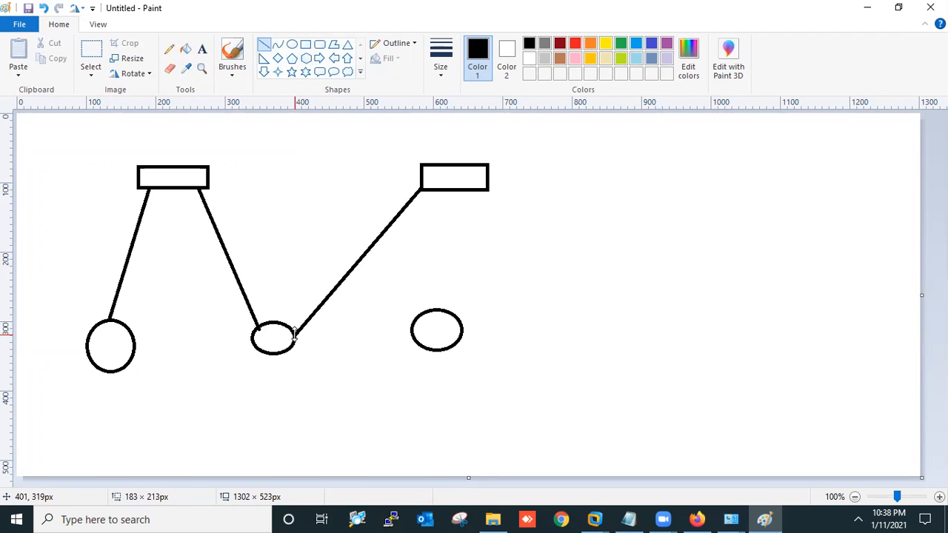
{"action": "left_click_drag", "start_coordinate": [467, 188], "coordinate": [450, 312]}
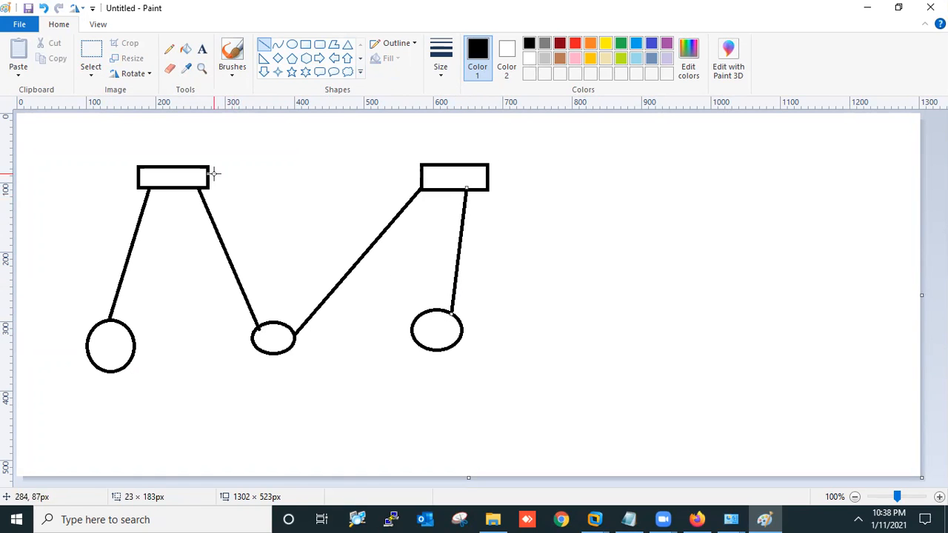
{"action": "left_click_drag", "start_coordinate": [210, 171], "coordinate": [420, 169]}
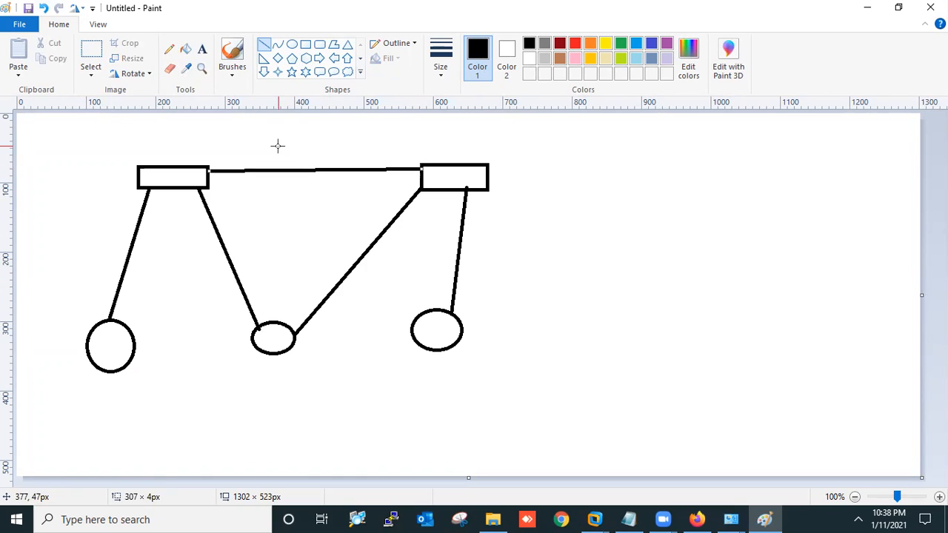
{"action": "left_click", "coordinate": [201, 50]}
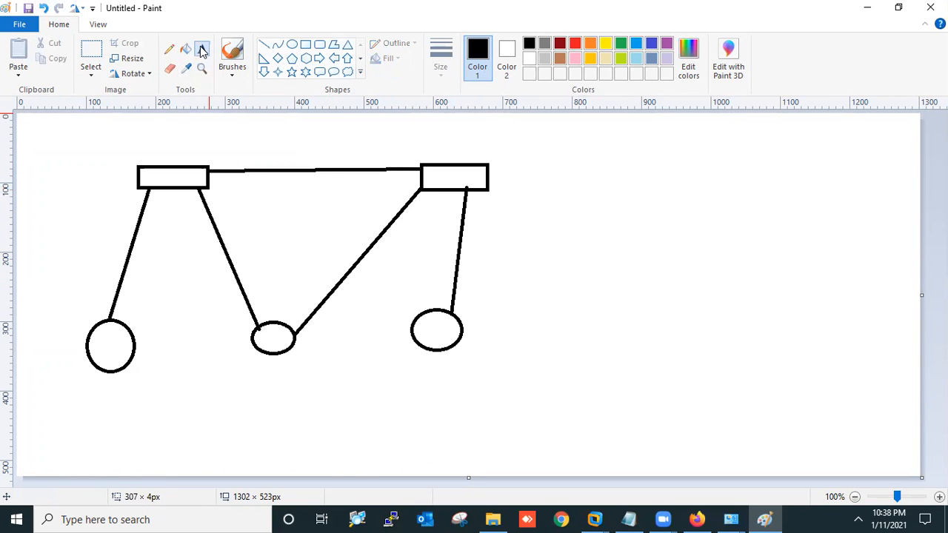
Label the rectangles 1 and 2 and the ovals 3, 4 and 5
{"action": "left_click", "coordinate": [154, 146]}
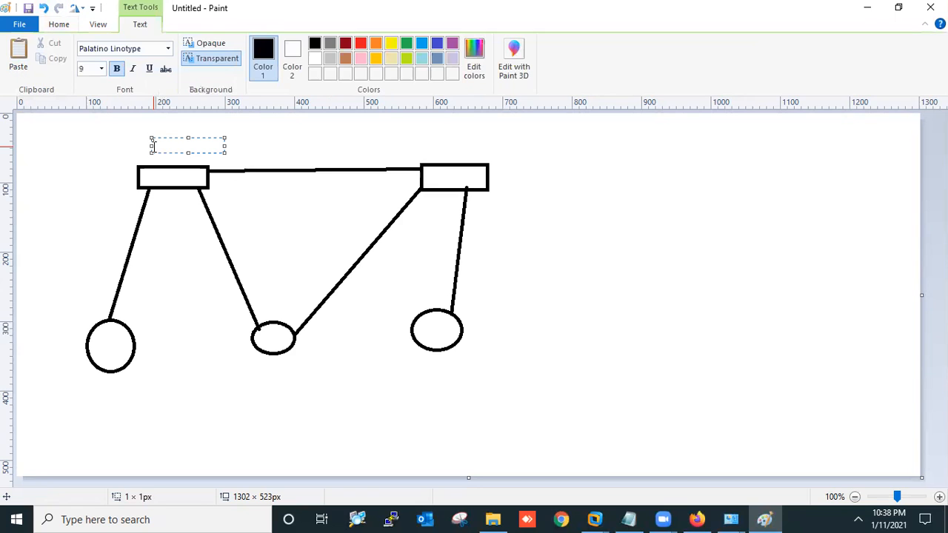
{"action": "left_click", "coordinate": [438, 148]}
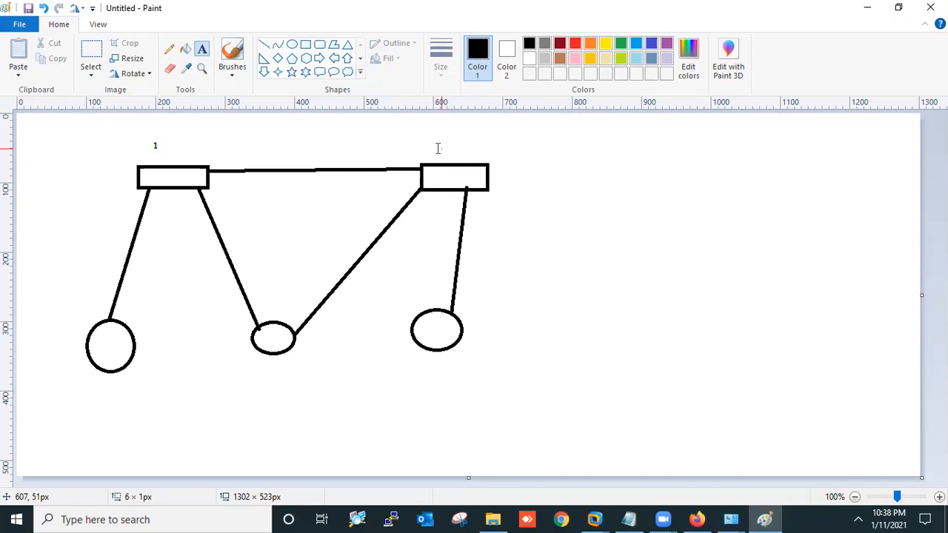
{"action": "left_click", "coordinate": [437, 148]}
{"action": "type", "text": "2"}
{"action": "left_click_drag", "start_coordinate": [88, 378], "coordinate": [169, 405]}
{"action": "type", "text": "3"}
{"action": "left_click", "coordinate": [258, 363]}
{"action": "left_click_drag", "start_coordinate": [258, 363], "coordinate": [288, 379]}
{"action": "left_click", "coordinate": [424, 358]}
{"action": "left_click_drag", "start_coordinate": [425, 358], "coordinate": [498, 381]}
{"action": "type", "text": "5"}
{"action": "left_click", "coordinate": [589, 325]}
Add a side label 1 with its port list: 0/0, 0/1.0/2, 0/
{"action": "left_click_drag", "start_coordinate": [580, 188], "coordinate": [604, 205]}
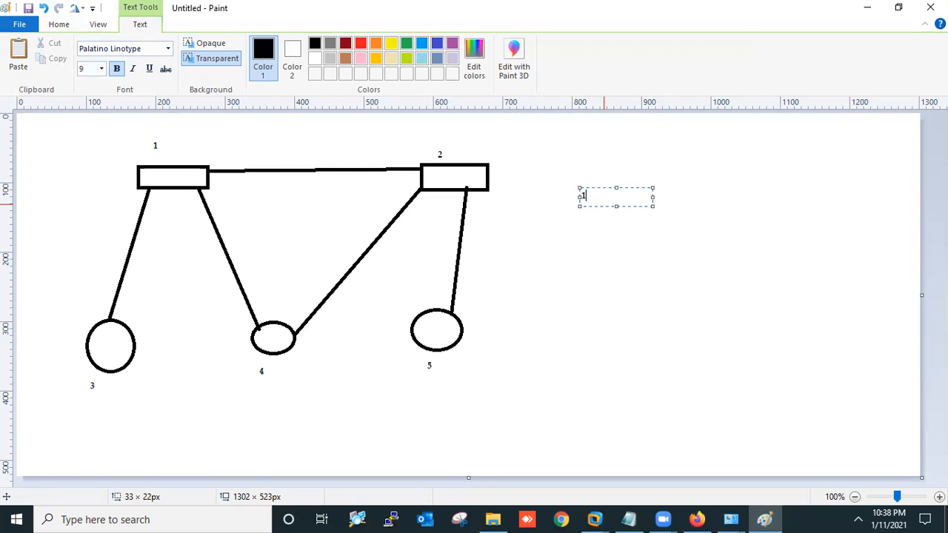
{"action": "left_click", "coordinate": [627, 223]}
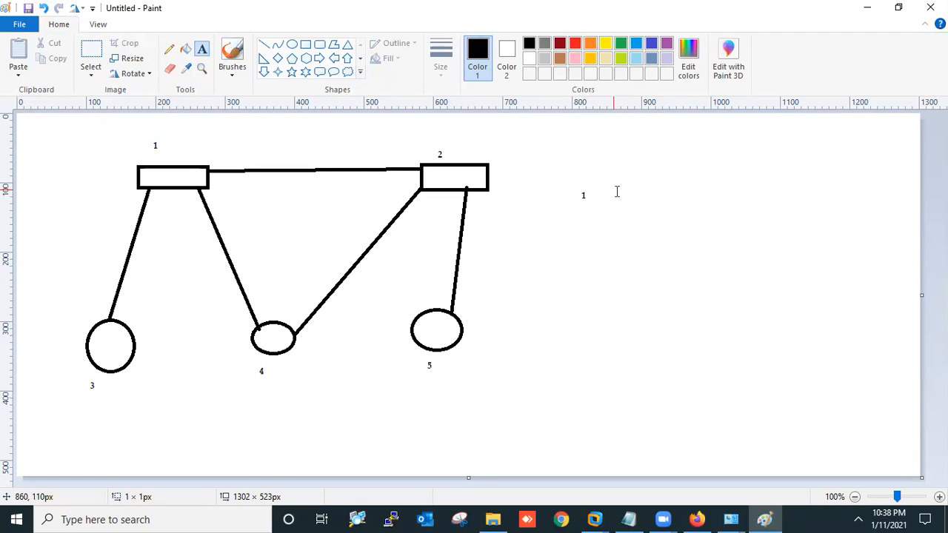
{"action": "left_click_drag", "start_coordinate": [616, 192], "coordinate": [682, 213]}
{"action": "type", "text": "0/0"}
{"action": "key", "text": "Return"}
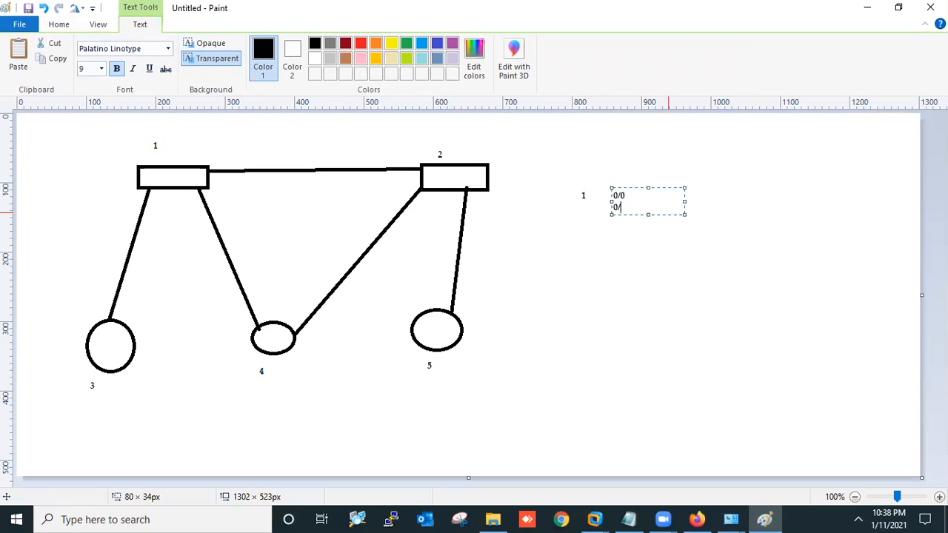
{"action": "type", "text": "0/1.0/2"}
{"action": "key", "text": "Return"}
{"action": "type", "text": "0/3"}
{"action": "left_click", "coordinate": [613, 254]}
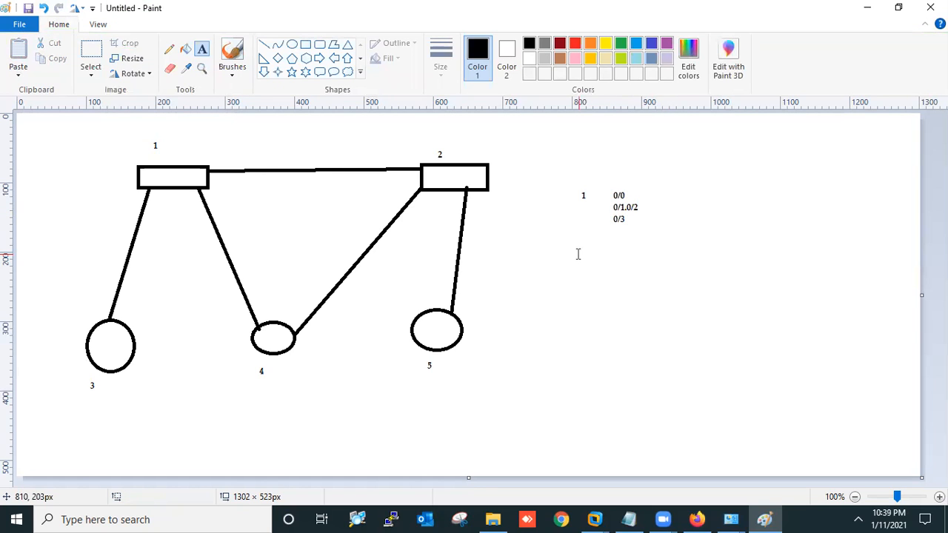
Add a side label 2 with its port list: 0/0, 0/1, 0/2, 0/, 3 1/
{"action": "left_click_drag", "start_coordinate": [578, 253], "coordinate": [600, 269]}
{"action": "type", "text": "2"}
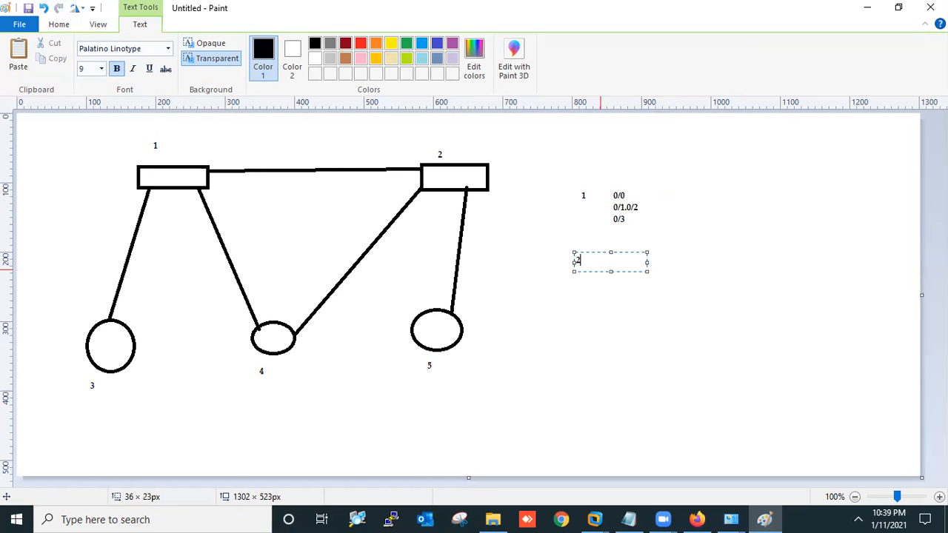
{"action": "left_click", "coordinate": [658, 269]}
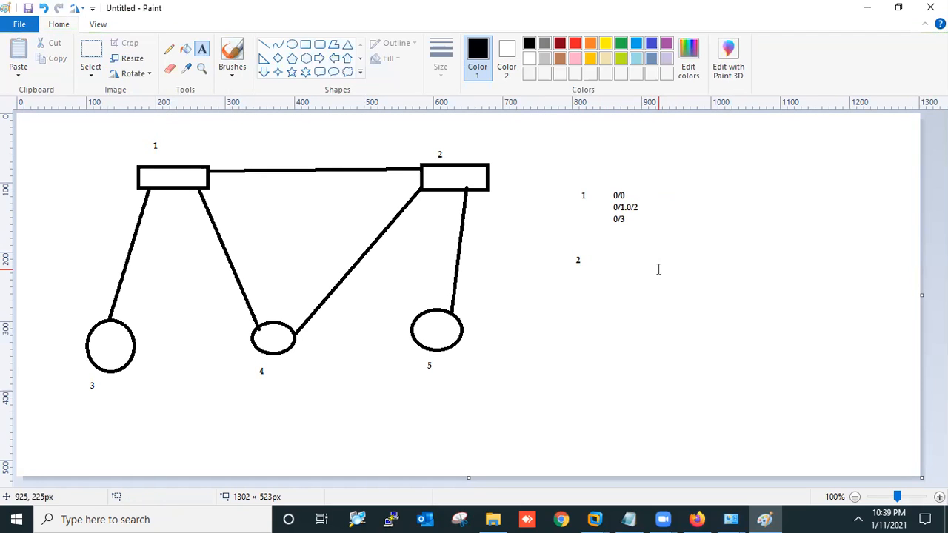
{"action": "left_click", "coordinate": [615, 254]}
{"action": "type", "text": "0/0"}
{"action": "key", "text": "Return"}
{"action": "type", "text": "0/1"}
{"action": "key", "text": "Return"}
{"action": "type", "text": "0/2"}
{"action": "key", "text": "Return"}
{"action": "type", "text": "0/"}
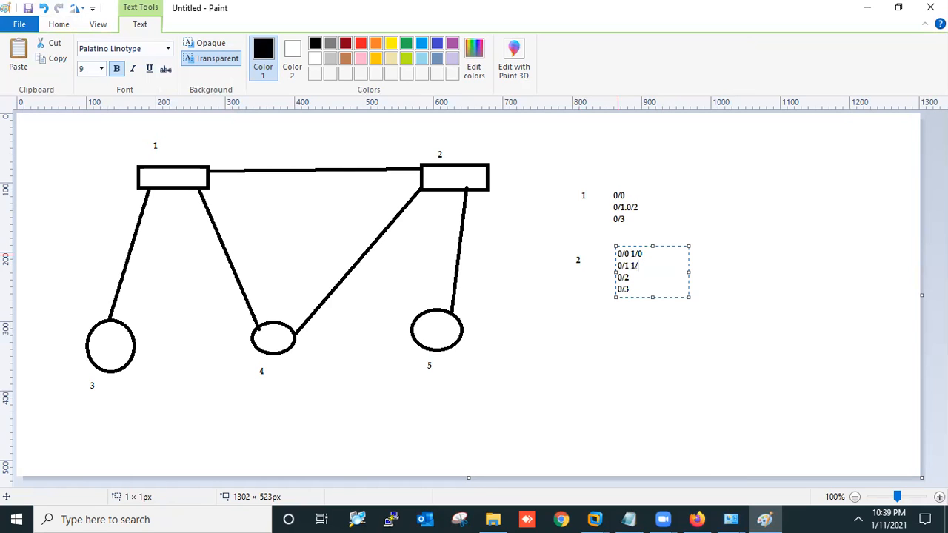
{"action": "type", "text": "3 1/3"}
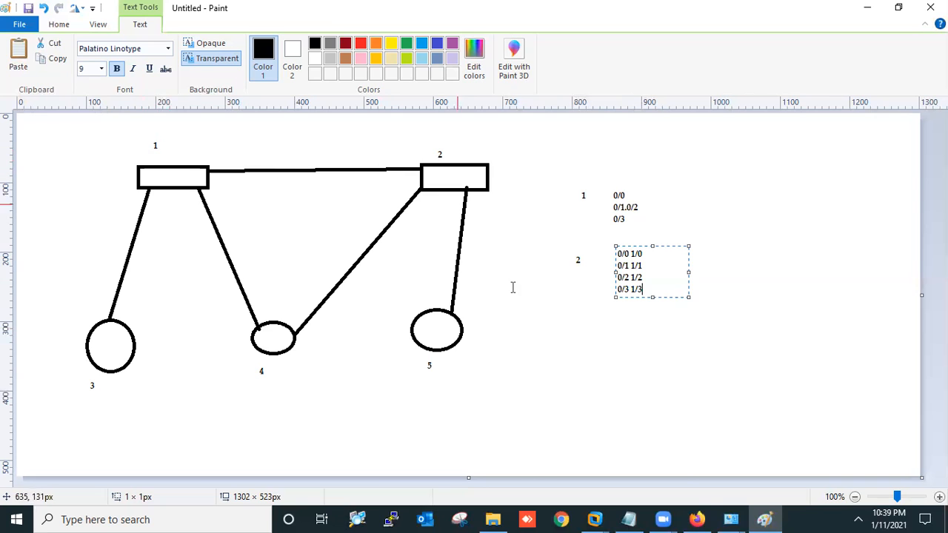
{"action": "left_click", "coordinate": [696, 518]}
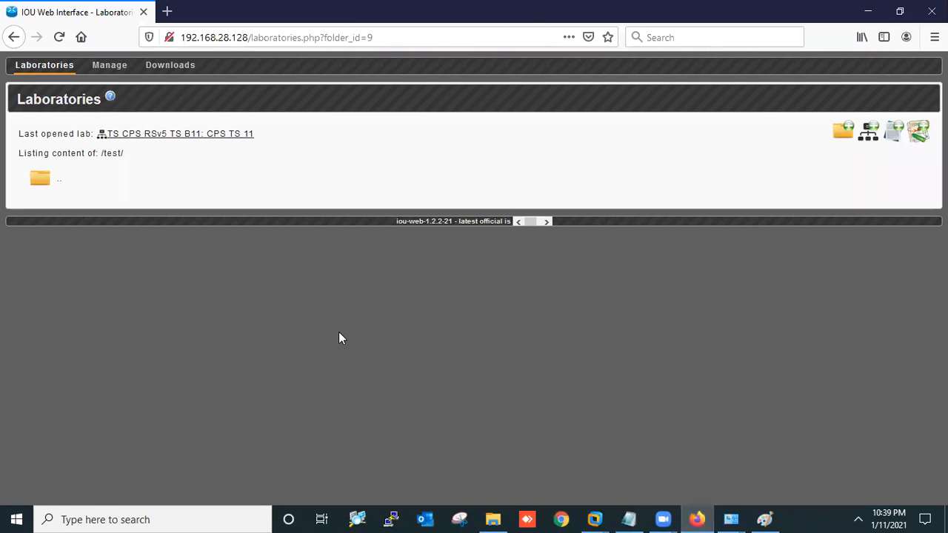
Start a new lab with Name and Description both set to test
{"action": "left_click", "coordinate": [872, 136]}
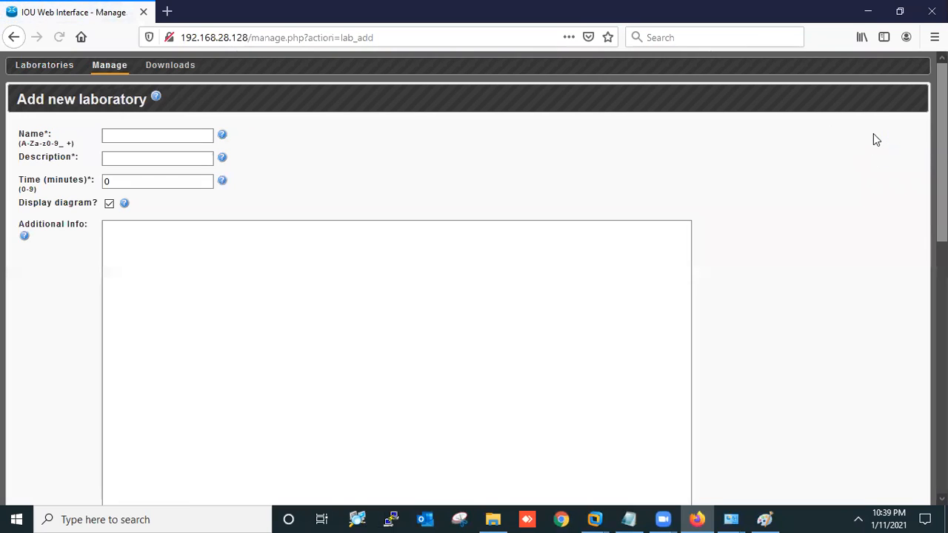
{"action": "left_click", "coordinate": [173, 135]}
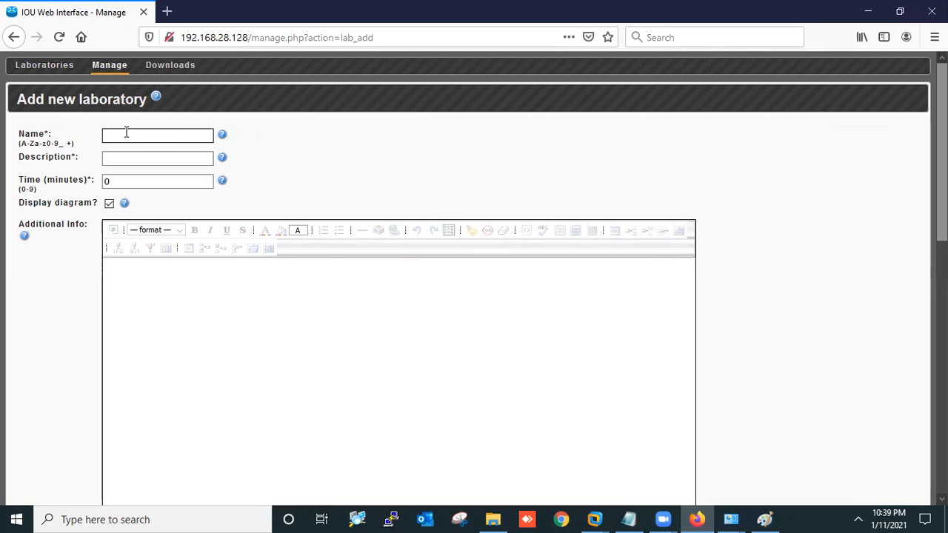
{"action": "type", "text": "test"}
{"action": "left_click", "coordinate": [120, 156]}
{"action": "type", "text": "tes"}
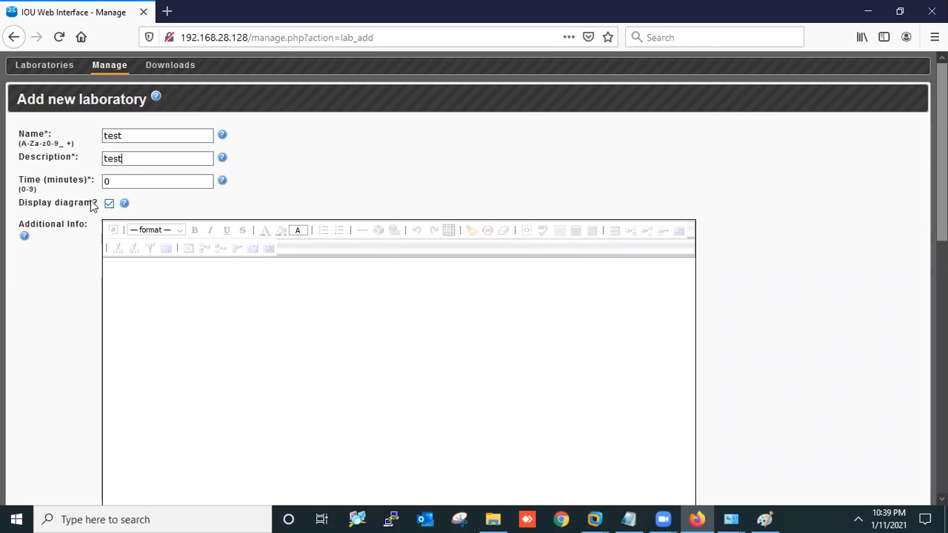
{"action": "scroll", "coordinate": [210, 270], "scroll_direction": "down", "scroll_amount": 5}
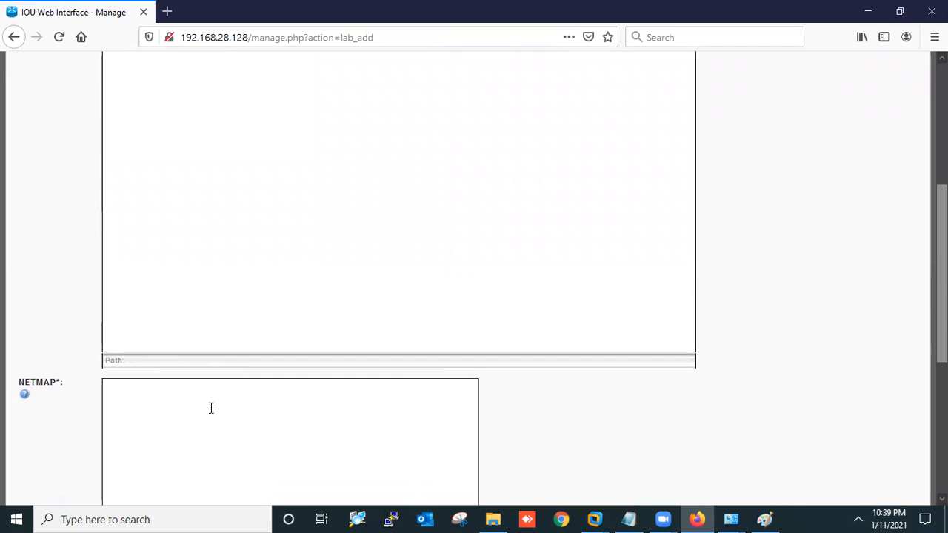
{"action": "scroll", "coordinate": [210, 408], "scroll_direction": "down", "scroll_amount": 4}
{"action": "scroll", "coordinate": [574, 336], "scroll_direction": "down", "scroll_amount": 1}
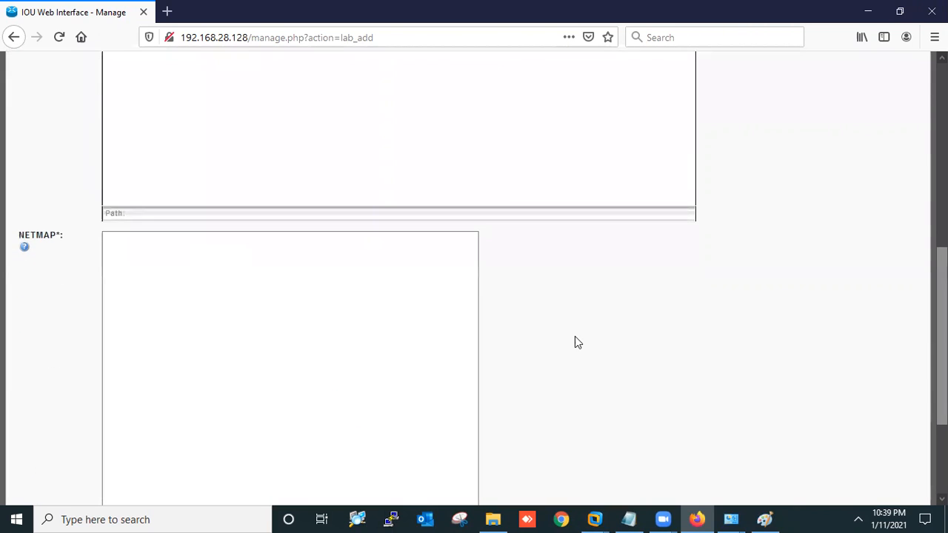
Begin the NETMAP with the 1:0/0 and 1:0/1 3:0/0 link lines, checking the Paint sketch
{"action": "left_click", "coordinate": [764, 518]}
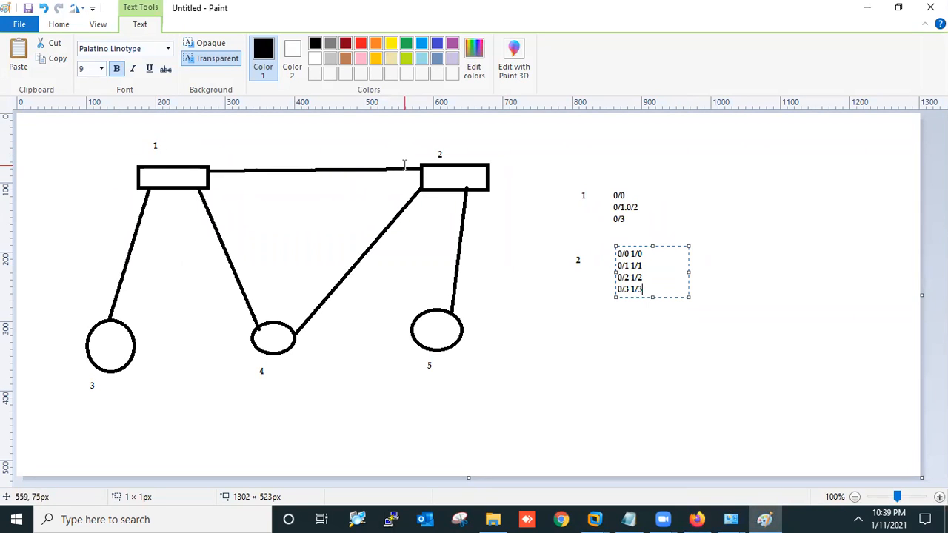
{"action": "key", "text": "alt+Tab"}
{"action": "left_click", "coordinate": [150, 211]}
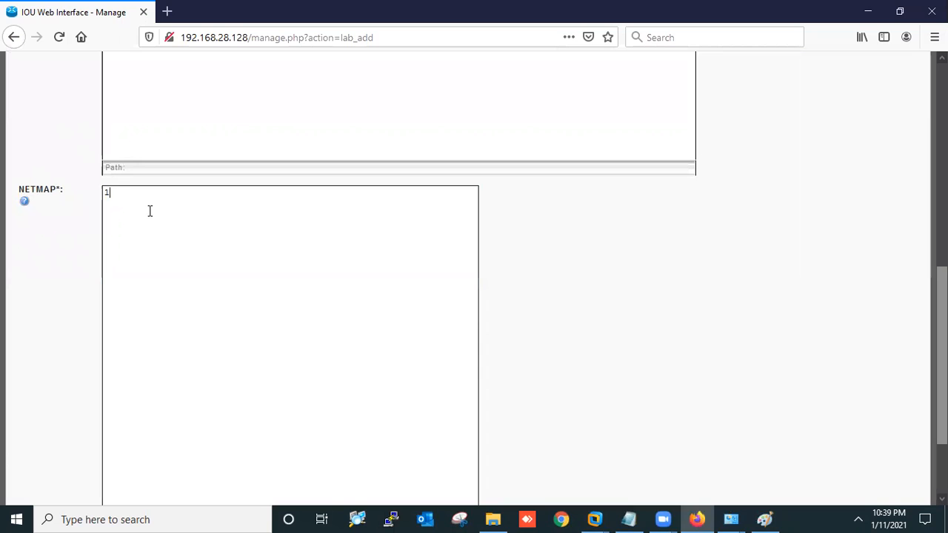
{"action": "type", "text": "1:0/0 2:0/0"}
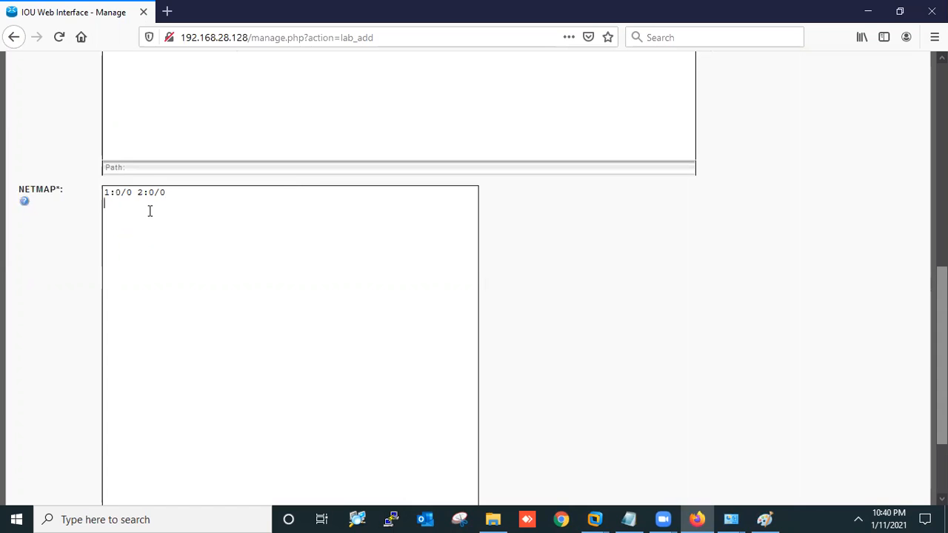
{"action": "key", "text": "alt+Tab"}
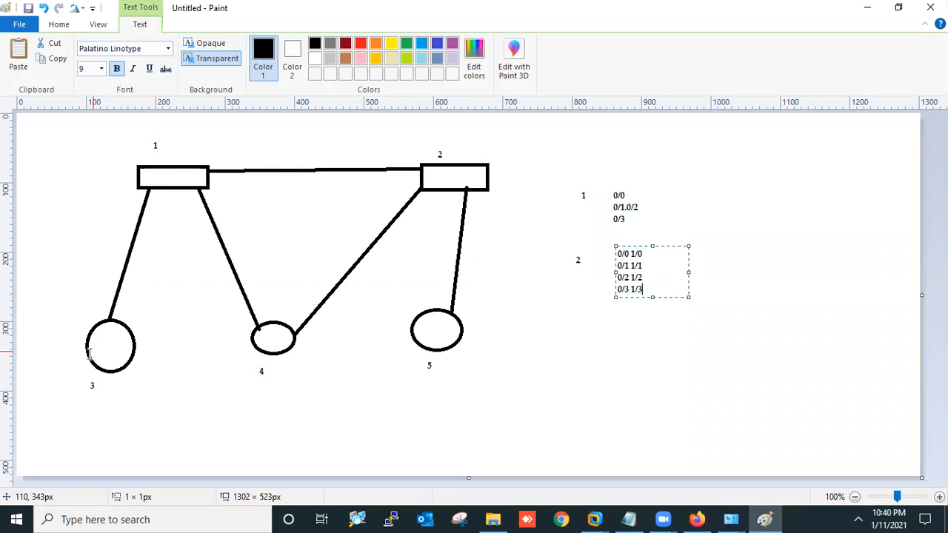
{"action": "key", "text": "alt+Tab"}
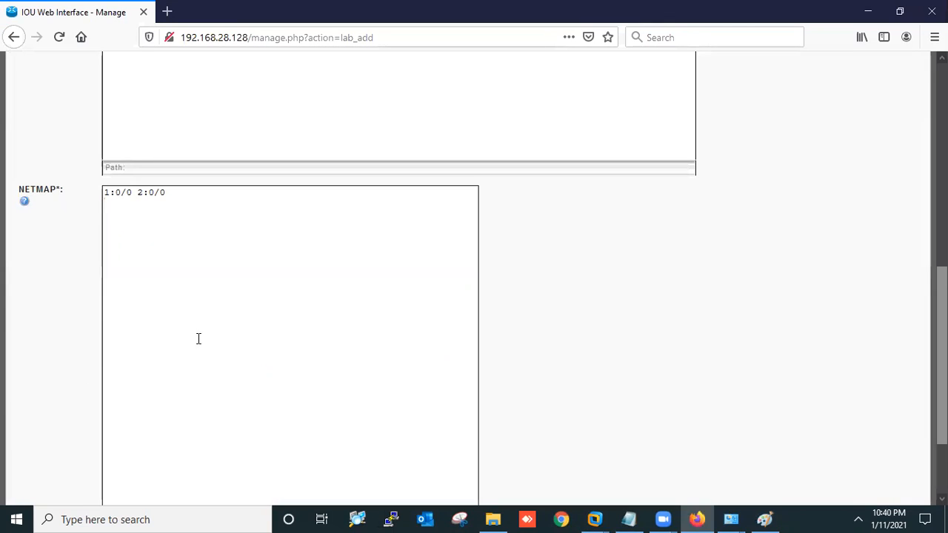
{"action": "type", "text": "1:0/1 3:0/0"}
{"action": "key", "text": "alt+Tab"}
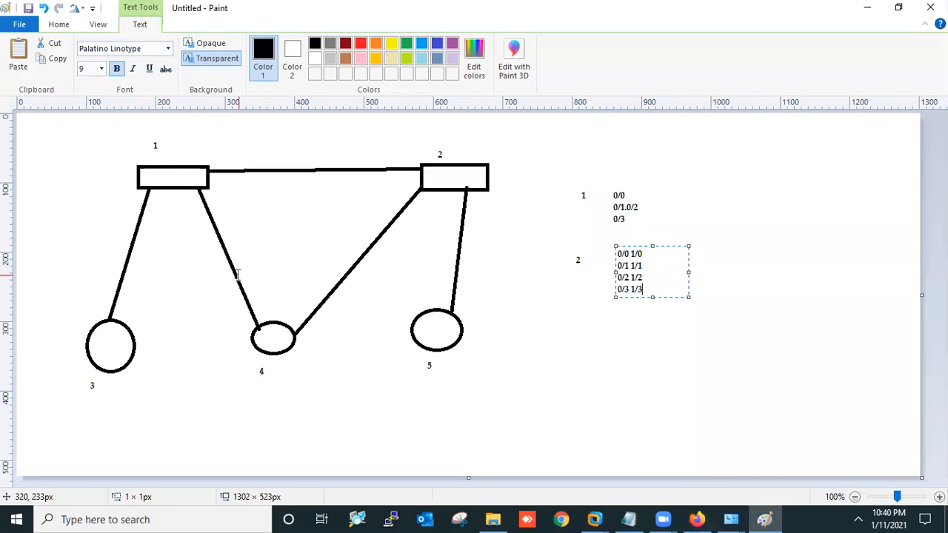
{"action": "key", "text": "alt+Tab"}
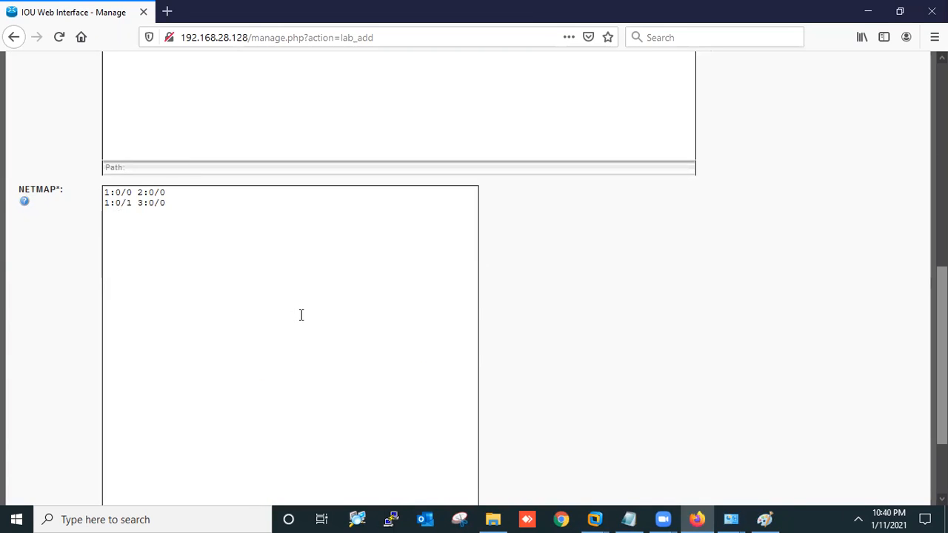
{"action": "type", "text": "0/"}
Finish the remaining NETMAP links, ending with 2:0/2 5:0/0, per the Paint sketch
{"action": "key", "text": "alt+Tab"}
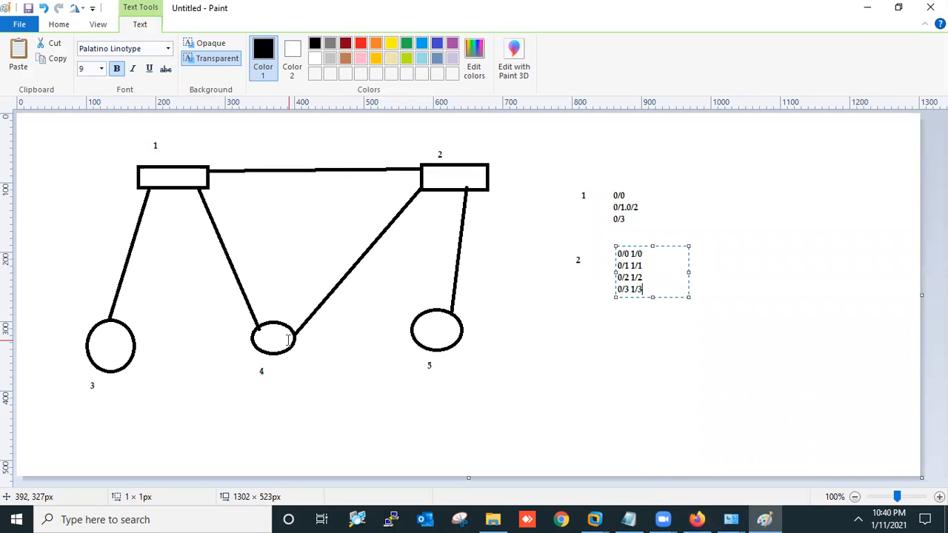
{"action": "key", "text": "alt+Tab"}
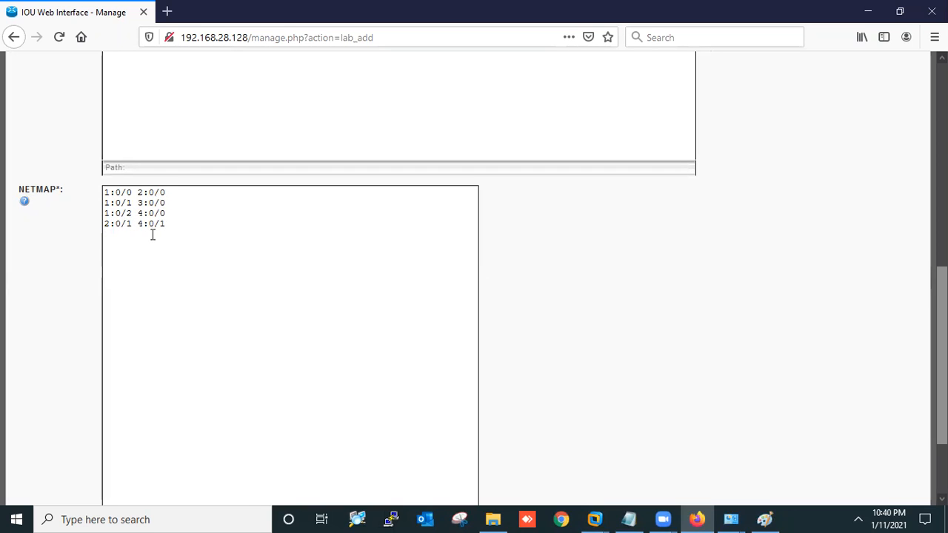
{"action": "key", "text": "alt+Tab"}
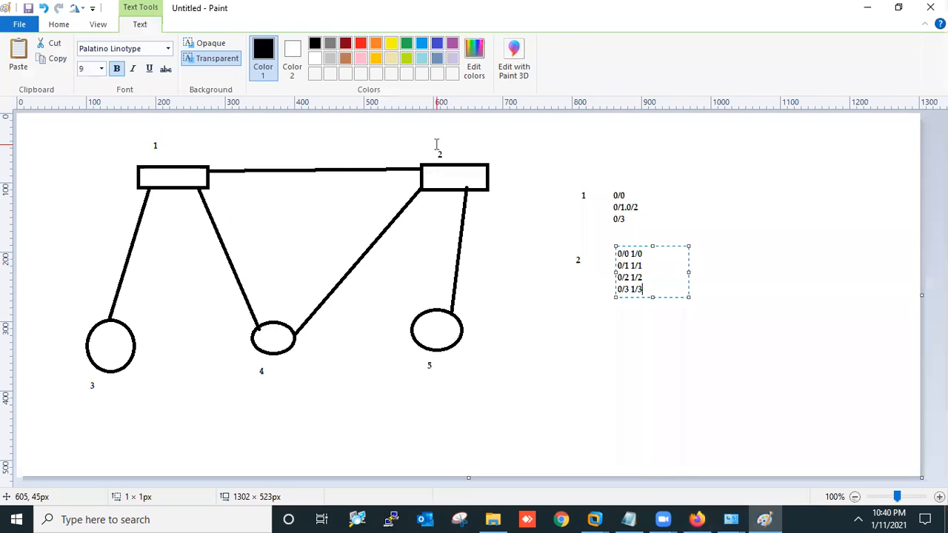
{"action": "key", "text": "alt+Tab"}
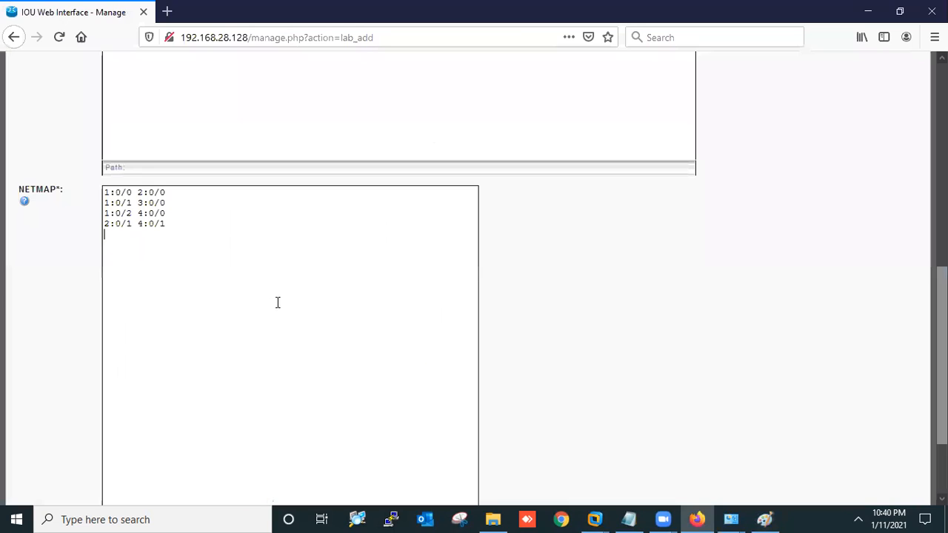
{"action": "type", "text": "2:0/2 5:0/0"}
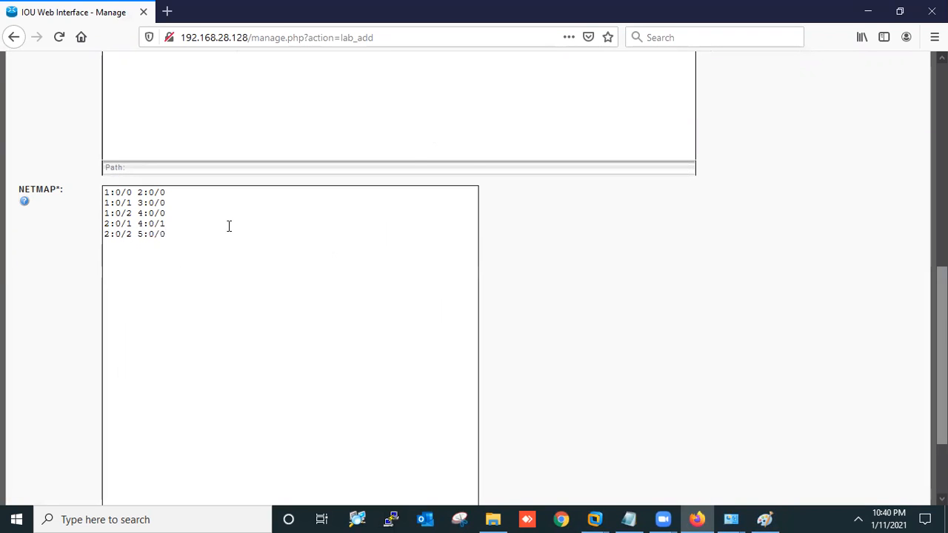
{"action": "key", "text": "alt+Tab"}
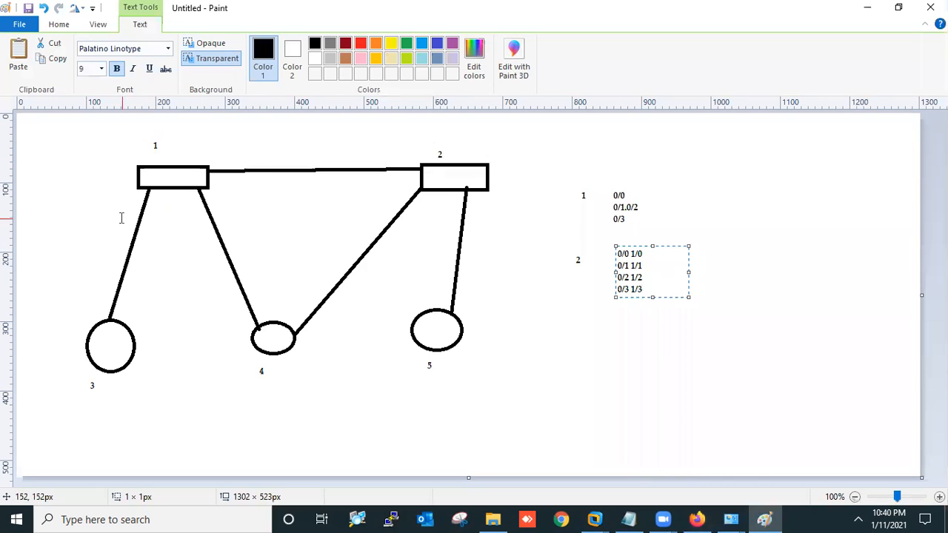
{"action": "key", "text": "alt+Tab"}
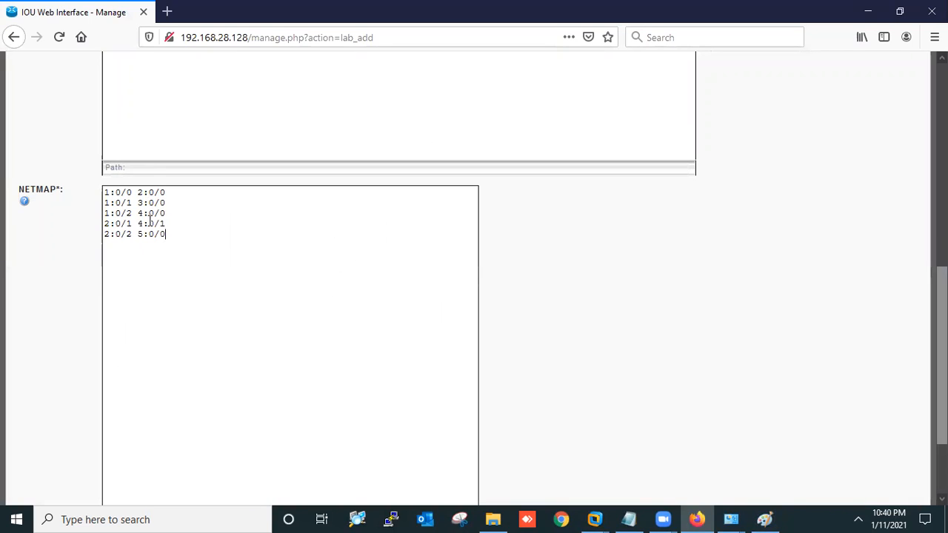
{"action": "left_click_drag", "start_coordinate": [167, 234], "coordinate": [133, 236]}
{"action": "scroll", "coordinate": [528, 309], "scroll_direction": "down", "scroll_amount": 3}
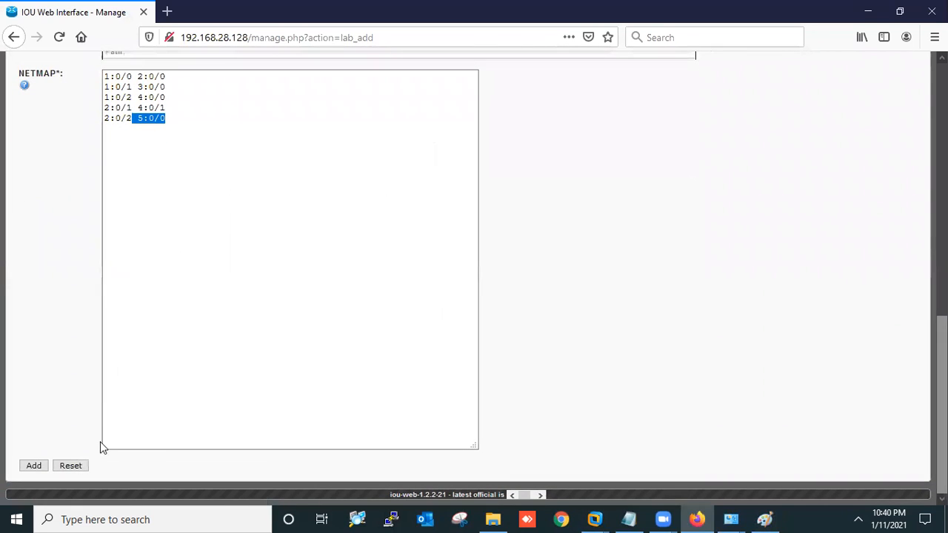
Create the test lab and name devices 1 and 2 Switch-1 and Switch-2
{"action": "left_click", "coordinate": [34, 466]}
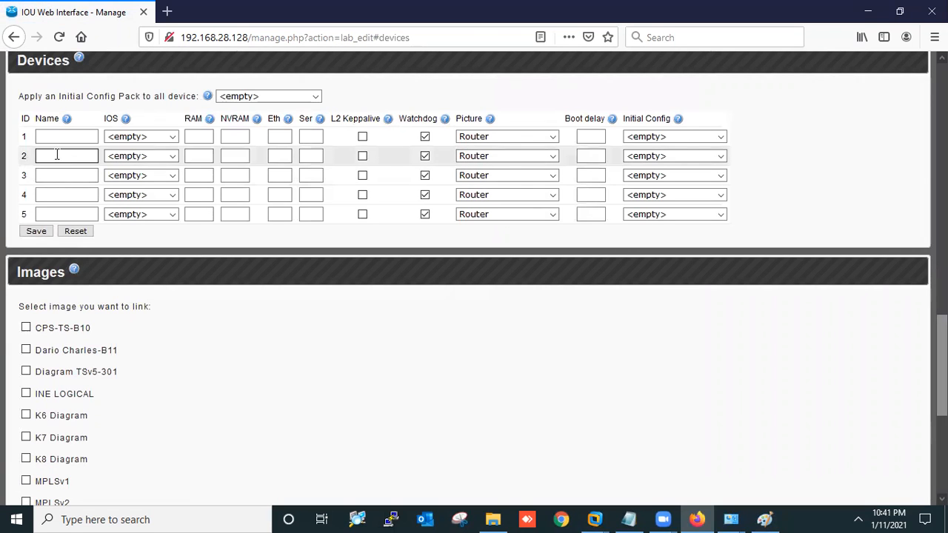
{"action": "left_click", "coordinate": [54, 139]}
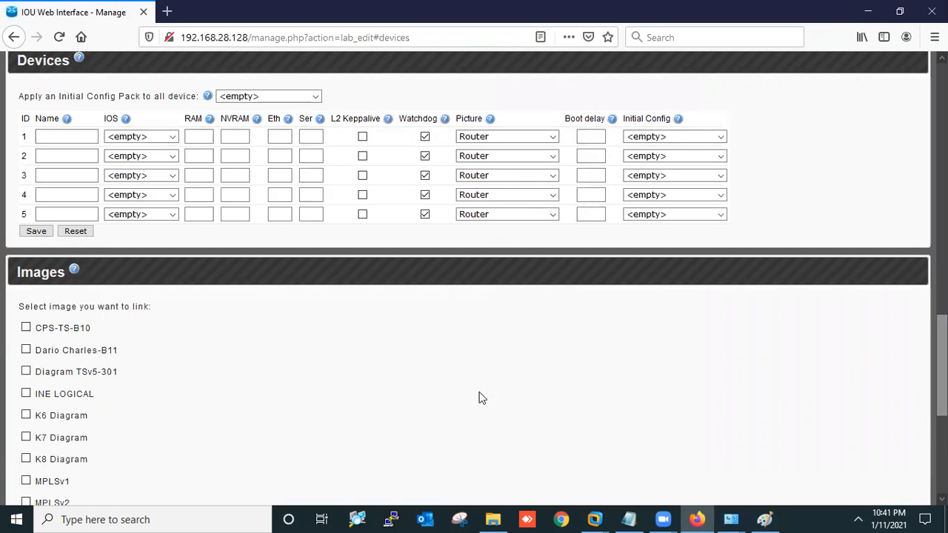
{"action": "left_click", "coordinate": [752, 518]}
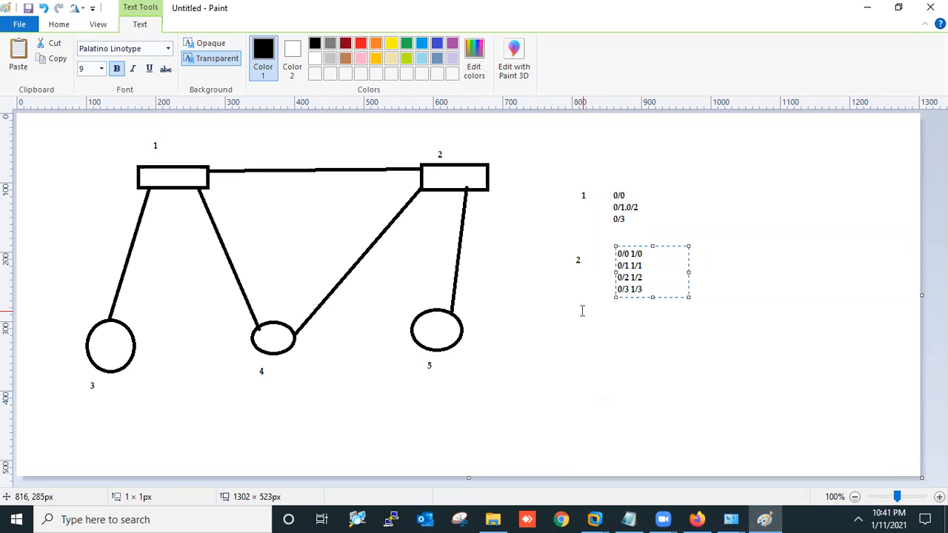
{"action": "left_click", "coordinate": [861, 16]}
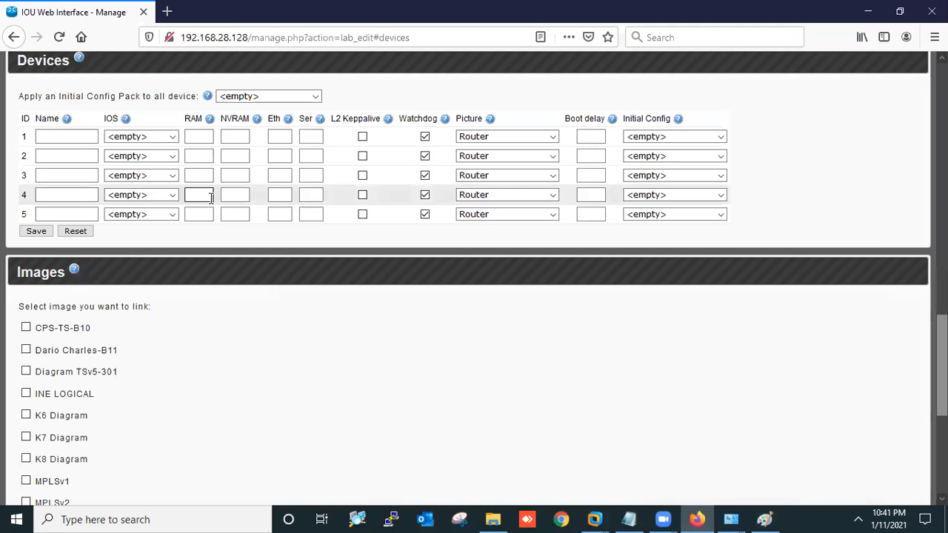
{"action": "left_click", "coordinate": [88, 136]}
{"action": "type", "text": "Switch-1"}
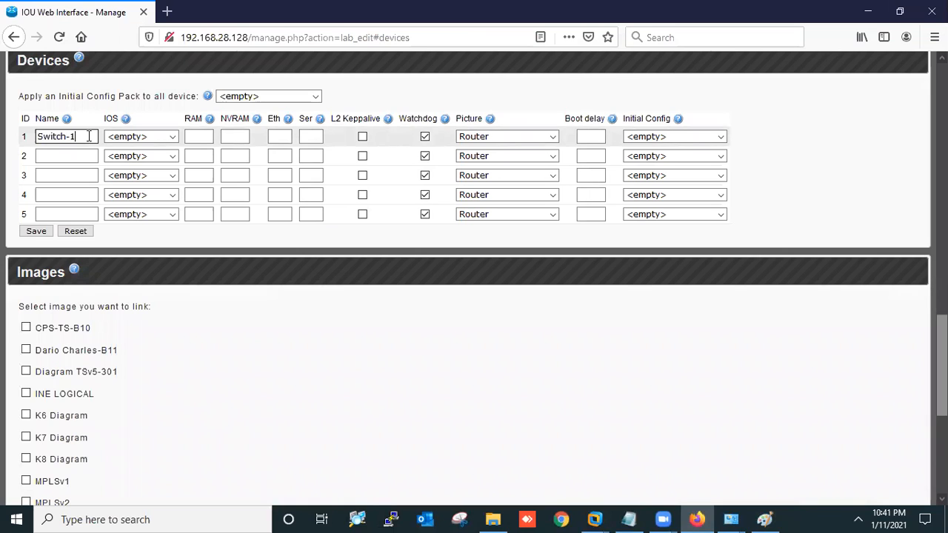
{"action": "left_click", "coordinate": [71, 157]}
{"action": "type", "text": "Swit"}
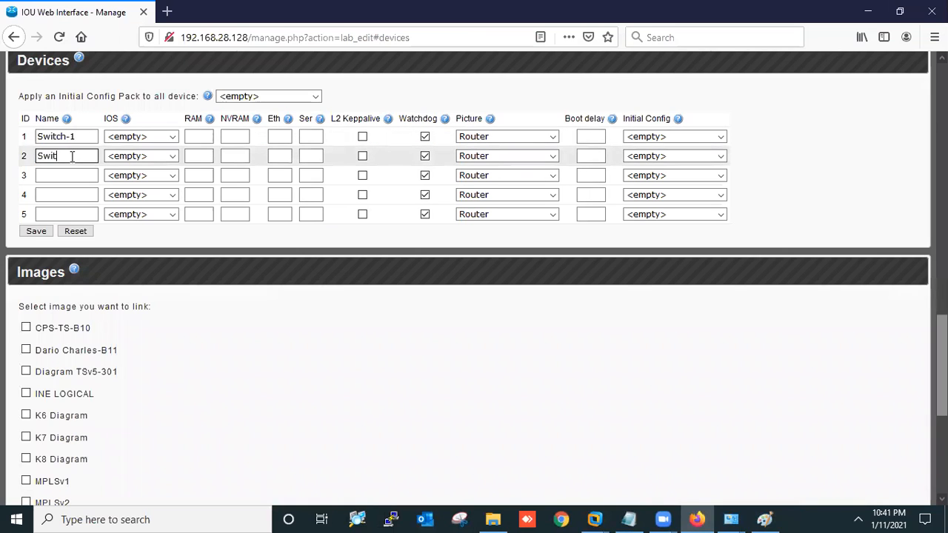
{"action": "type", "text": "ch-2"}
Name devices 3, 4 and 5 Router-1, Router-2 and Router-3, fixing typos
{"action": "left_click", "coordinate": [67, 176]}
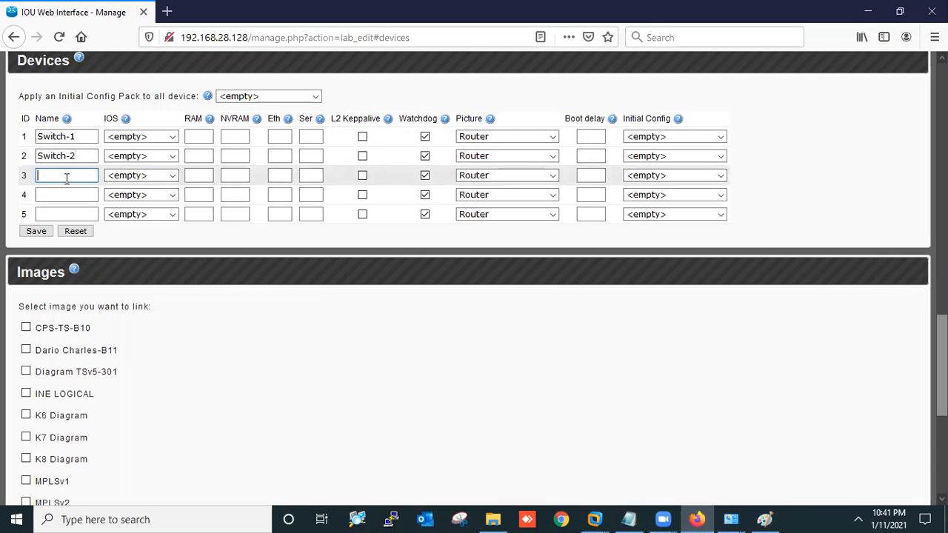
{"action": "type", "text": "Router-1"}
{"action": "left_click", "coordinate": [59, 195]}
{"action": "type", "text": "Router"}
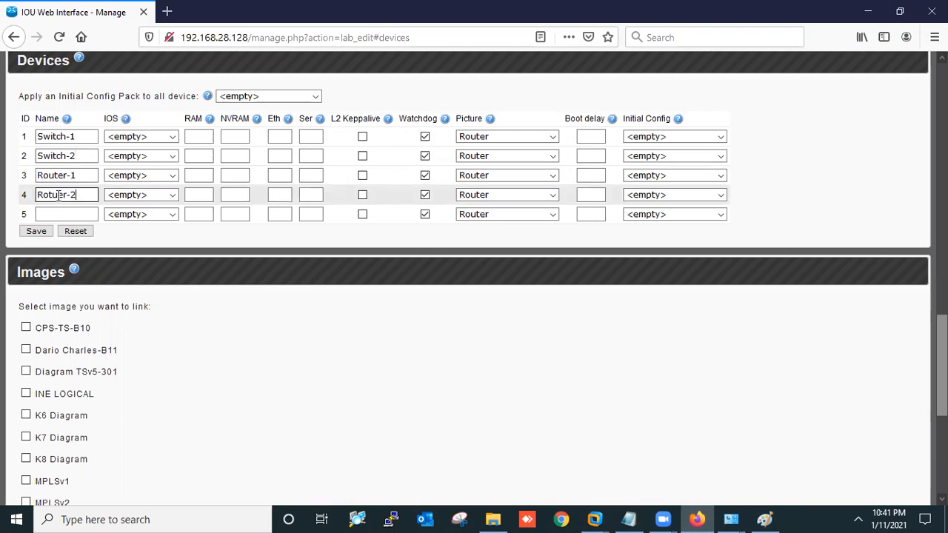
{"action": "key", "text": "BackSpace"}
{"action": "key", "text": "BackSpace"}
{"action": "key", "text": "BackSpace"}
{"action": "type", "text": "out"}
{"action": "left_click", "coordinate": [58, 214]}
{"action": "type", "text": "rout"}
{"action": "key", "text": "BackSpace"}
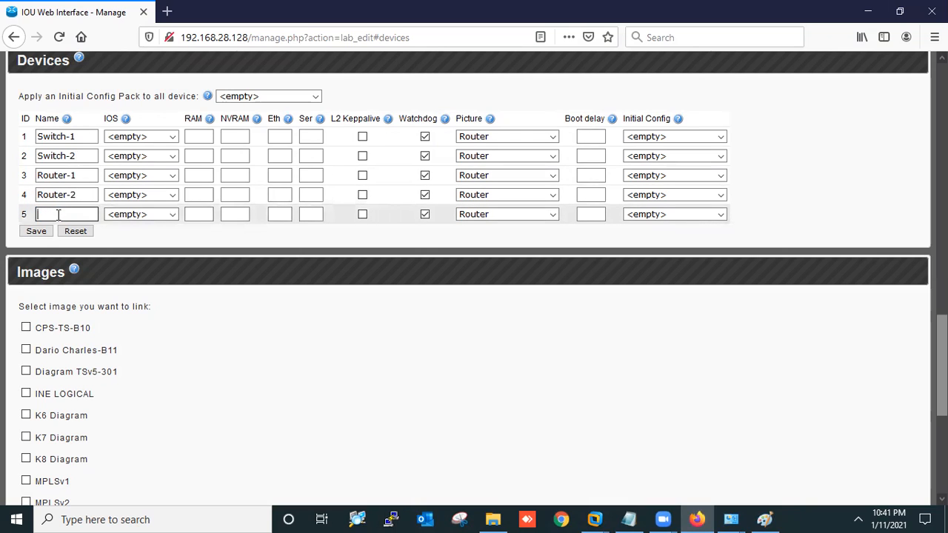
{"action": "type", "text": "outer-3"}
{"action": "key", "text": "Home"}
{"action": "key", "text": "Delete"}
Assign the L3 15.2.4.1M image to Router-1, Router-2 and Router-3
{"action": "type", "text": "R"}
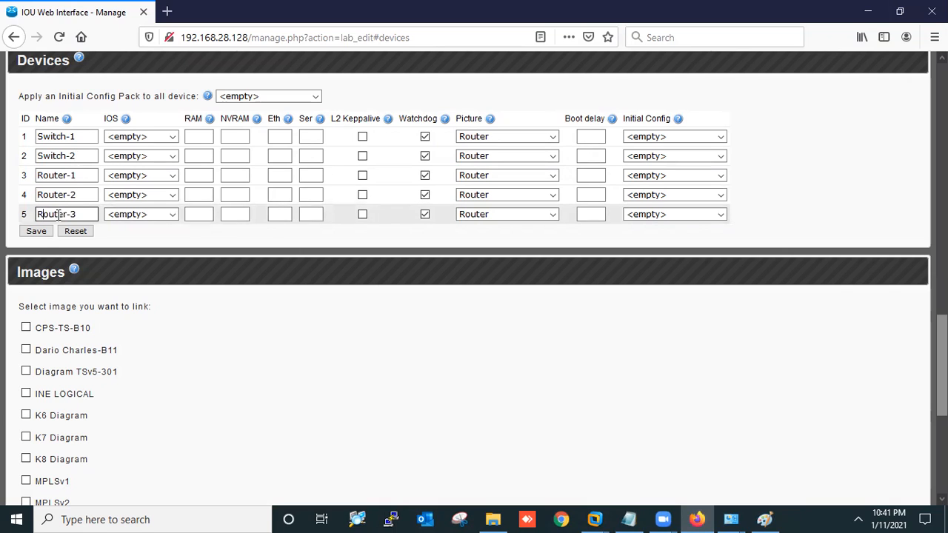
{"action": "left_click", "coordinate": [133, 138]}
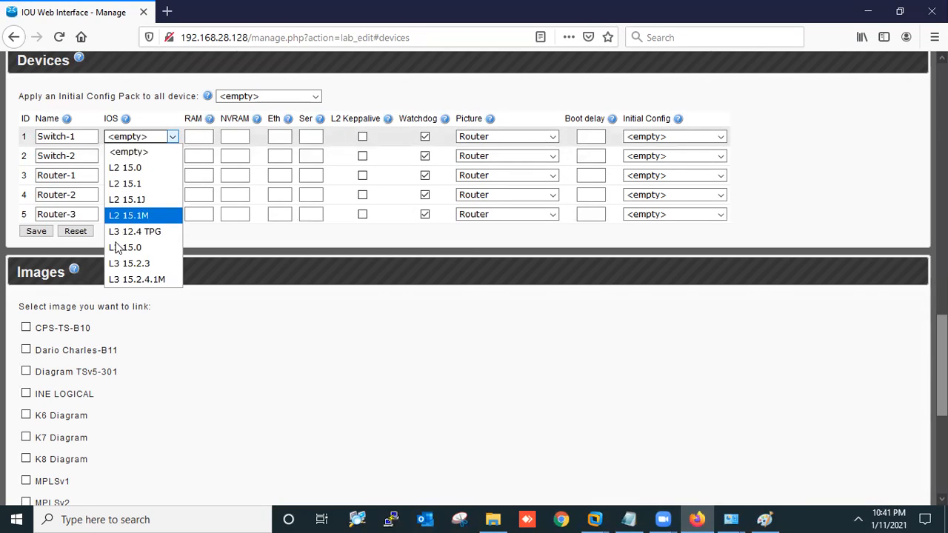
{"action": "left_click", "coordinate": [73, 172]}
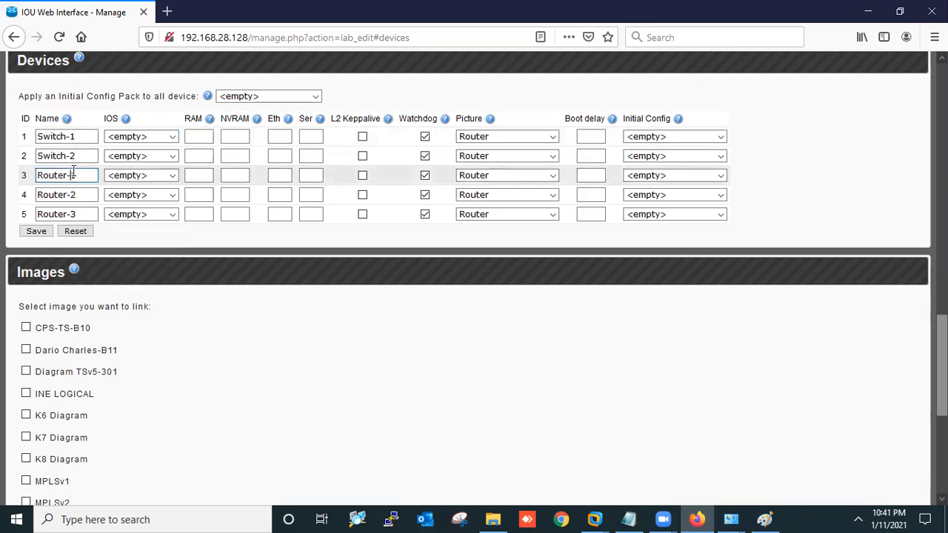
{"action": "left_click", "coordinate": [125, 177]}
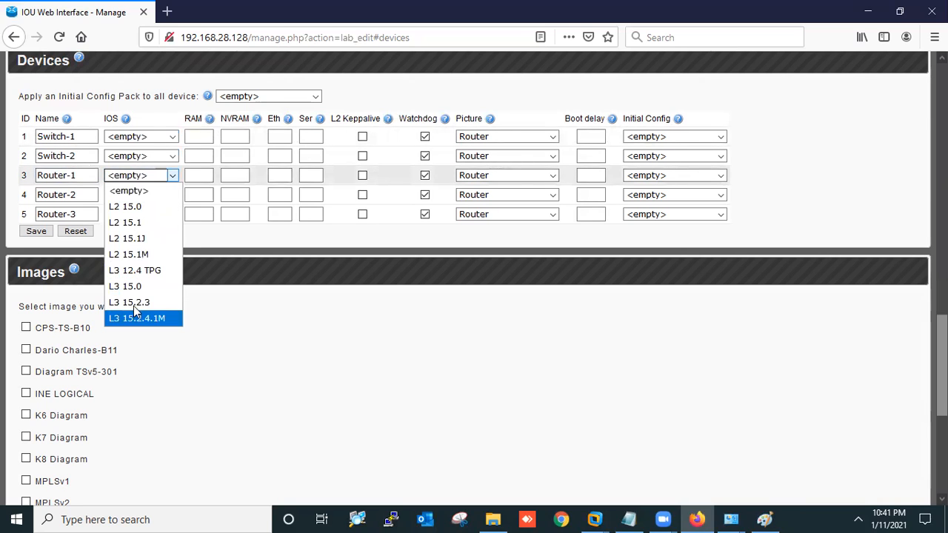
{"action": "left_click", "coordinate": [133, 317]}
{"action": "left_click", "coordinate": [140, 195]}
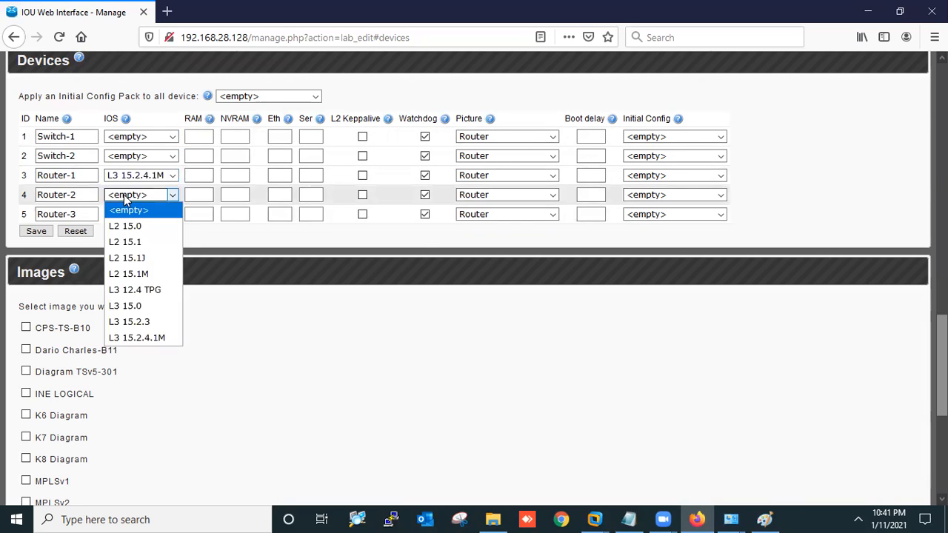
{"action": "left_click", "coordinate": [139, 339]}
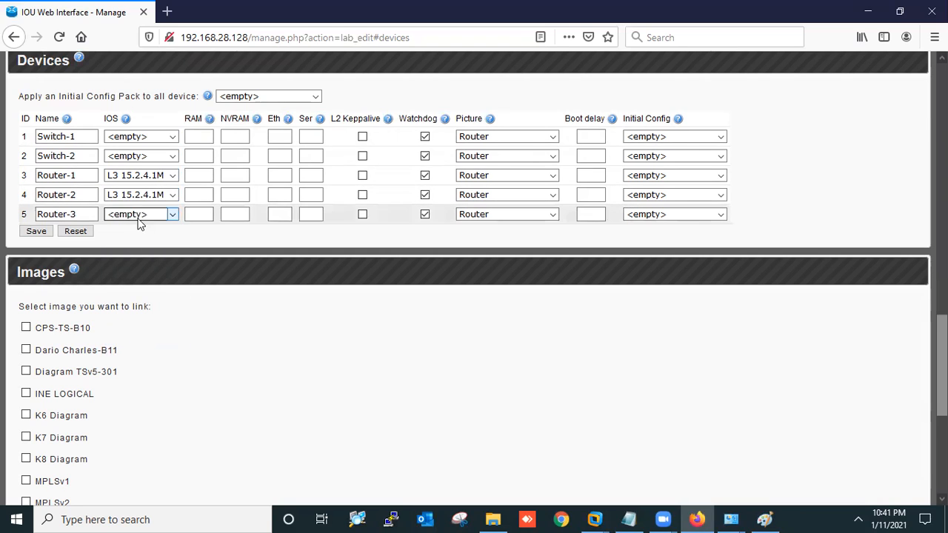
{"action": "left_click", "coordinate": [136, 217]}
{"action": "left_click", "coordinate": [153, 356]}
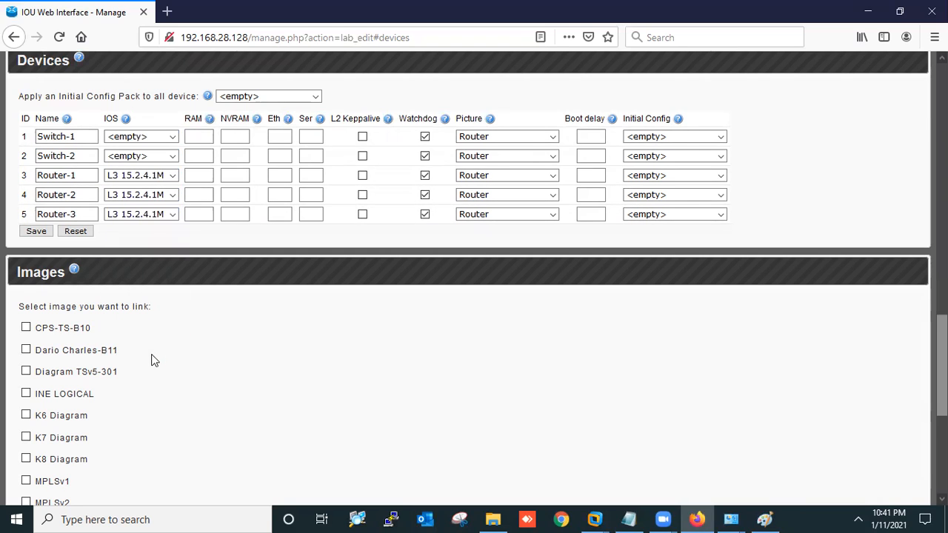
Assign the L2 15.1M image to Switch-2 and Switch-1, then recheck the selections
{"action": "left_click", "coordinate": [162, 156]}
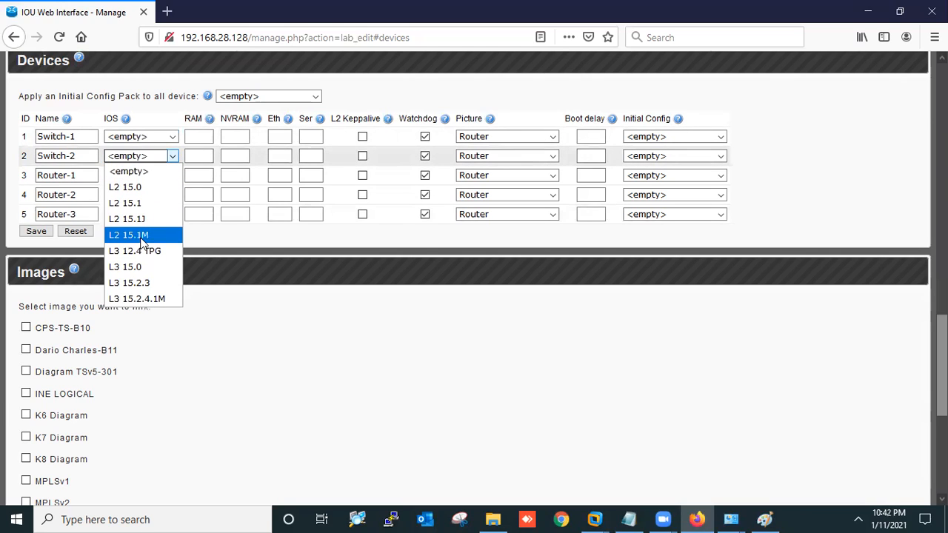
{"action": "left_click", "coordinate": [143, 235]}
{"action": "left_click", "coordinate": [140, 138]}
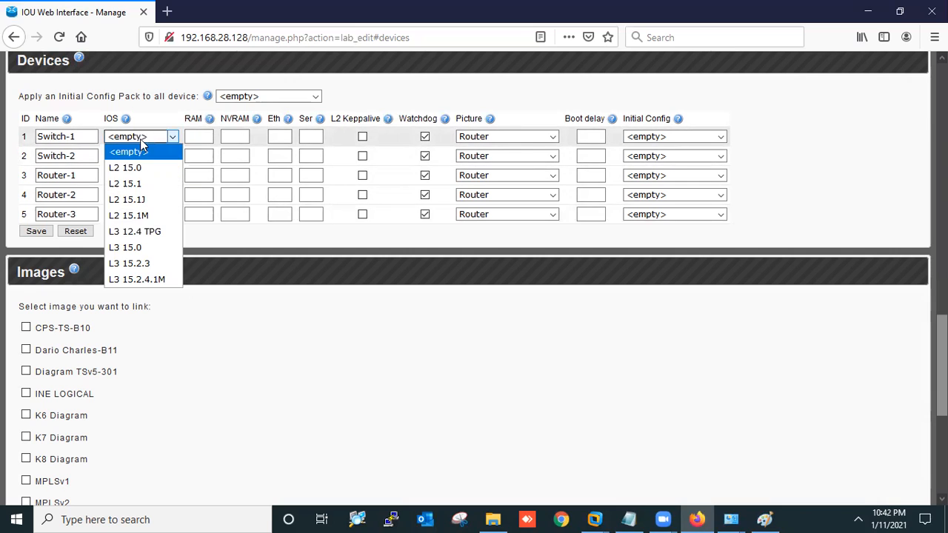
{"action": "left_click", "coordinate": [141, 215]}
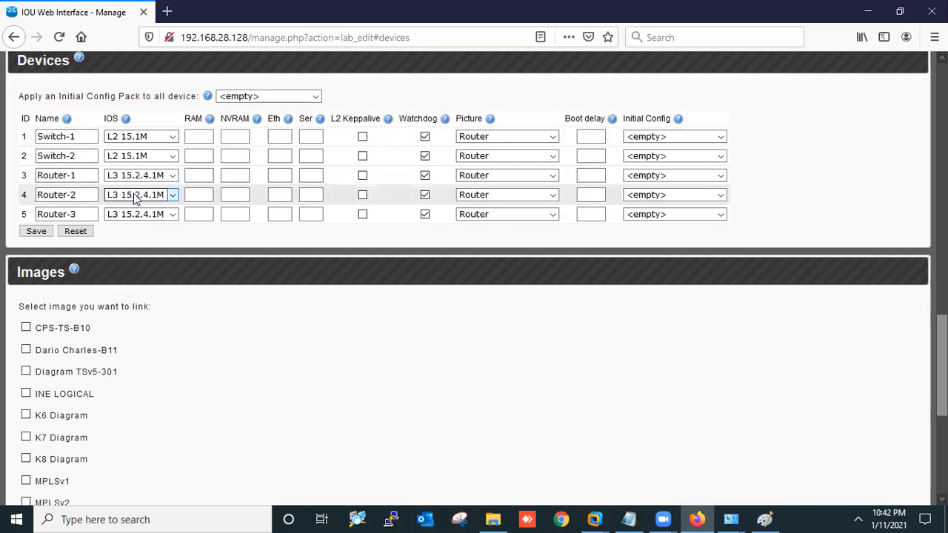
{"action": "left_click", "coordinate": [137, 199]}
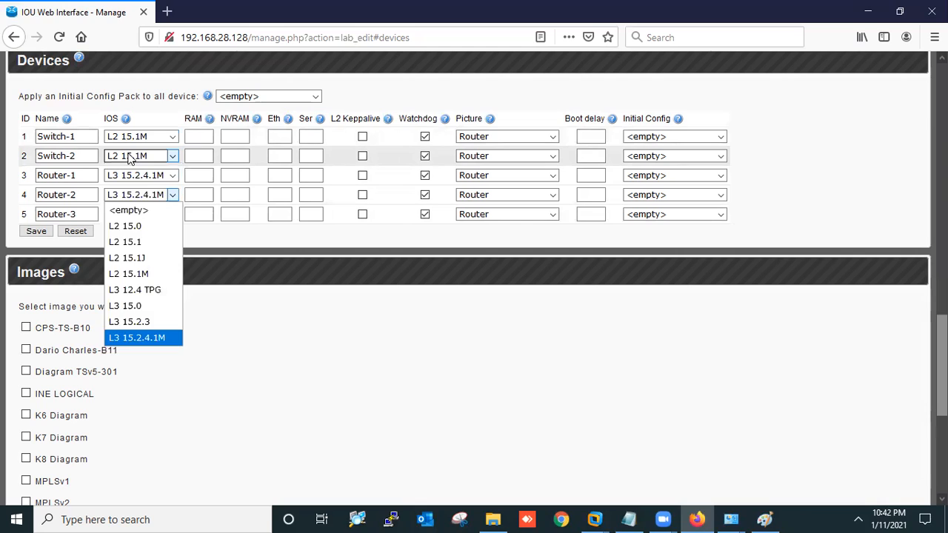
{"action": "left_click", "coordinate": [130, 157]}
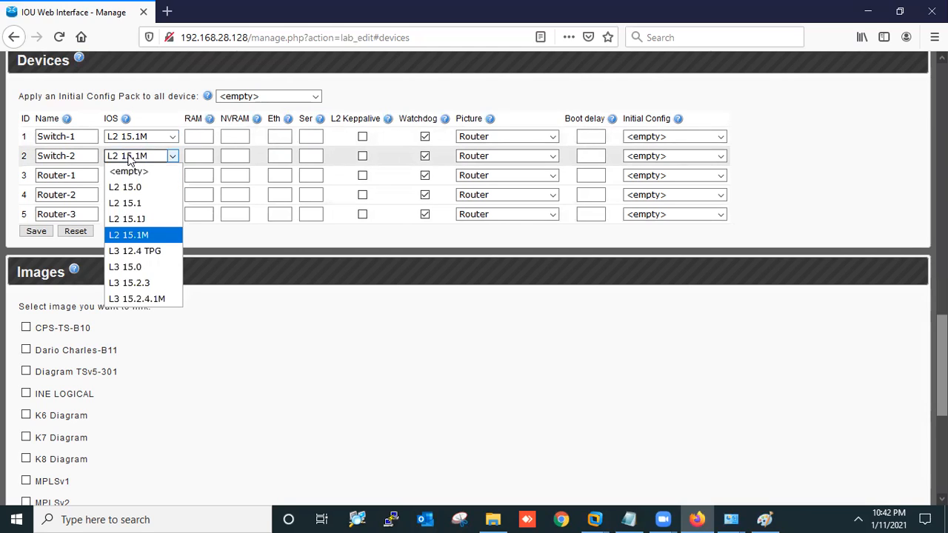
{"action": "left_click", "coordinate": [129, 159]}
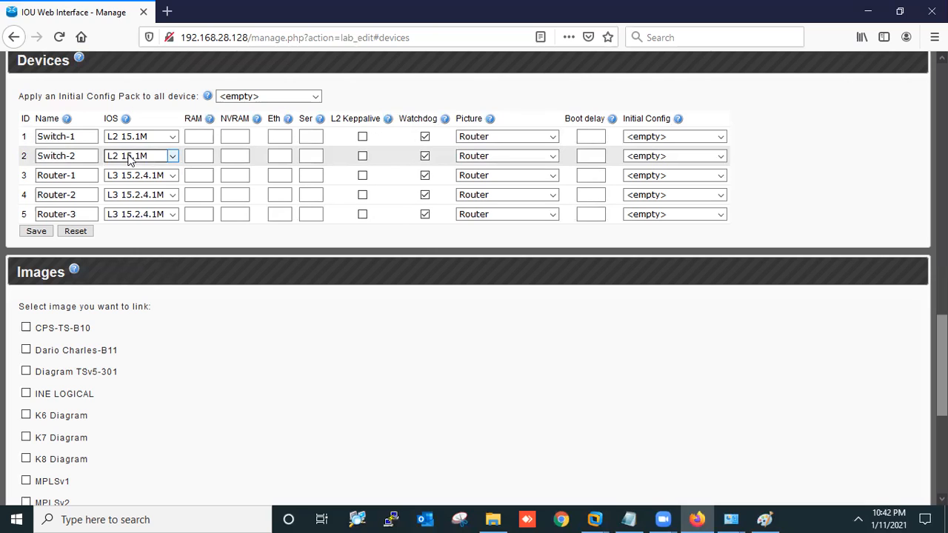
Enter Eth 1 for Switch-1, Switch-2 and Routers 1–3, checking the Paint network sketch
{"action": "left_click", "coordinate": [235, 135]}
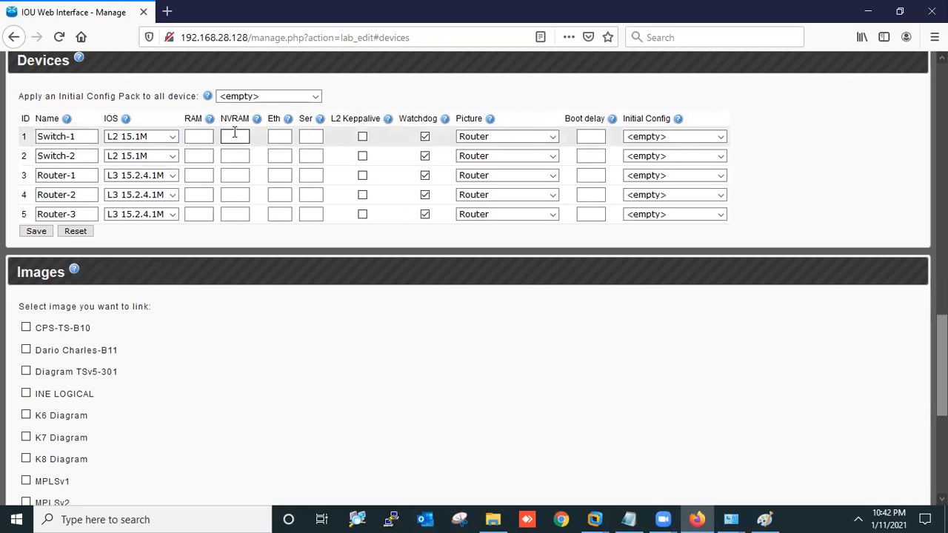
{"action": "left_click", "coordinate": [277, 135]}
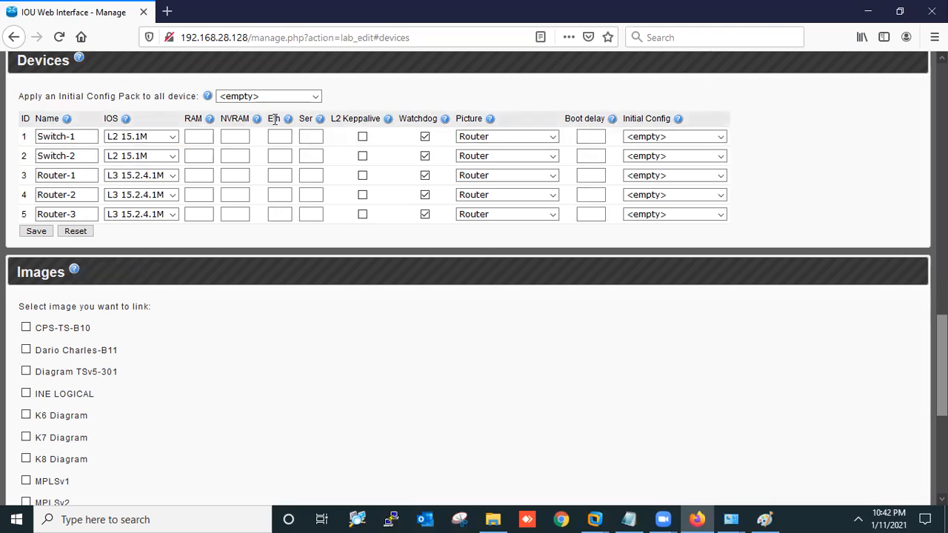
{"action": "type", "text": "1"}
{"action": "left_click", "coordinate": [275, 159]}
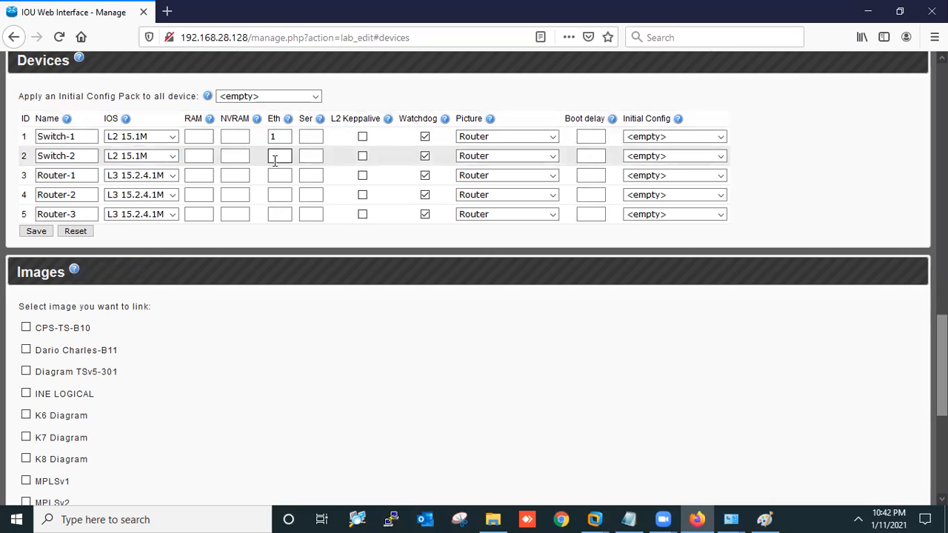
{"action": "type", "text": "1"}
{"action": "left_click", "coordinate": [275, 175]}
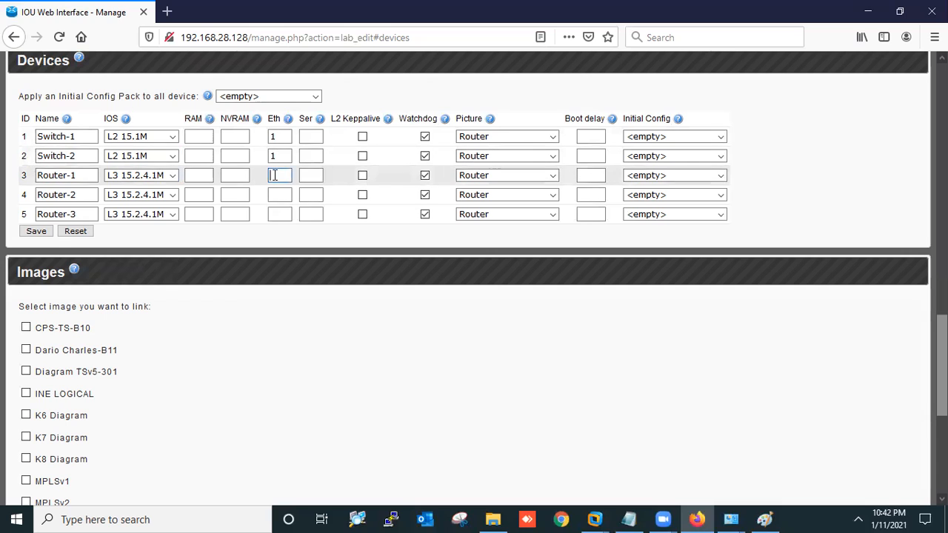
{"action": "type", "text": "1"}
{"action": "left_click", "coordinate": [278, 197]}
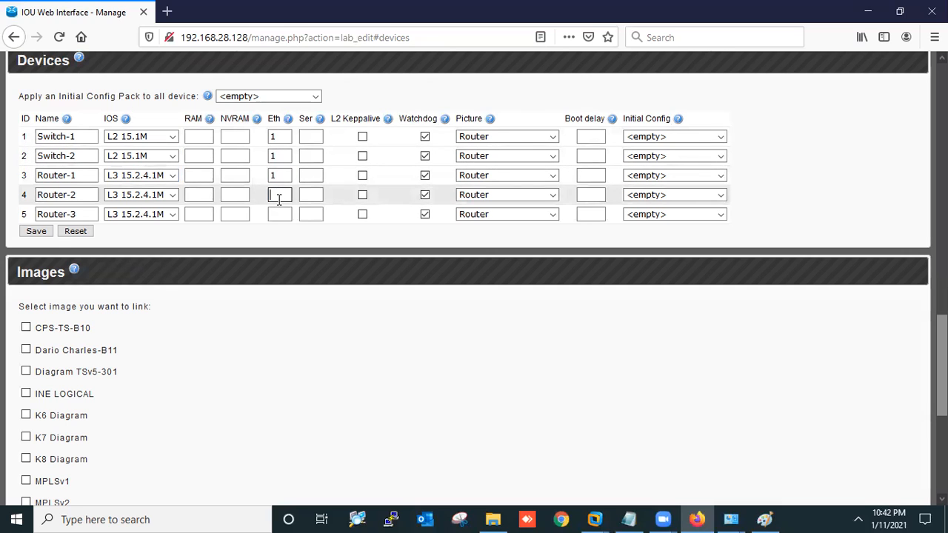
{"action": "type", "text": "1"}
{"action": "left_click", "coordinate": [278, 214]}
{"action": "type", "text": "1"}
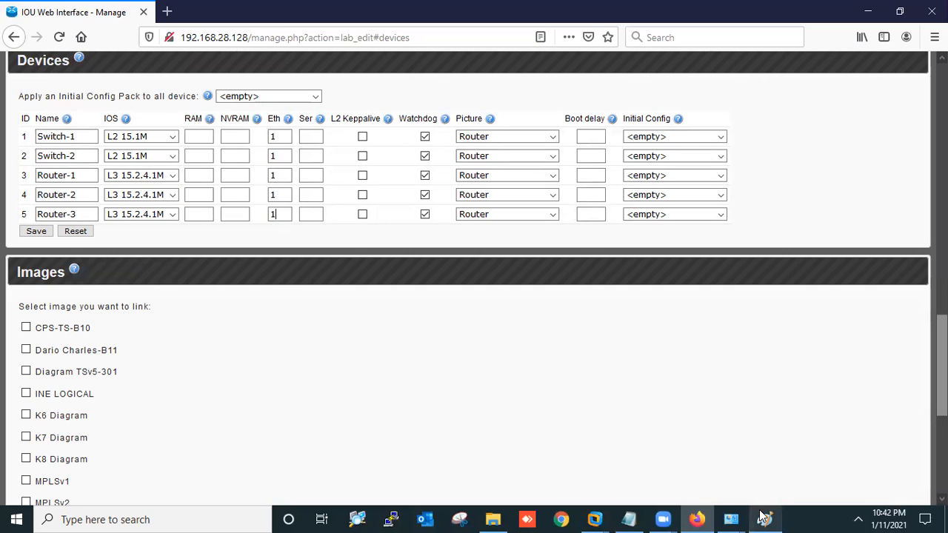
{"action": "key", "text": "alt+Tab"}
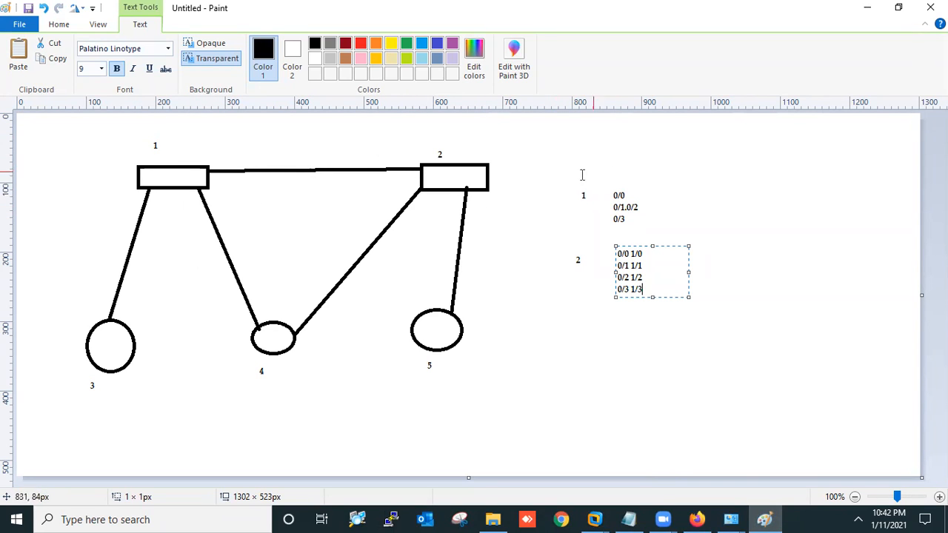
{"action": "left_click", "coordinate": [867, 8]}
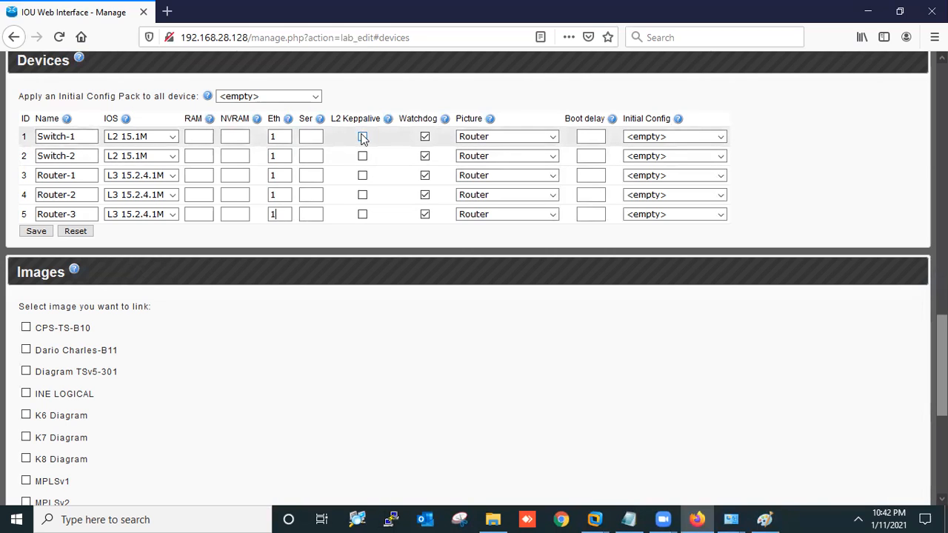
Change the Picture of Switch-1 and Switch-2 from Router to Switch
{"action": "left_click", "coordinate": [493, 141]}
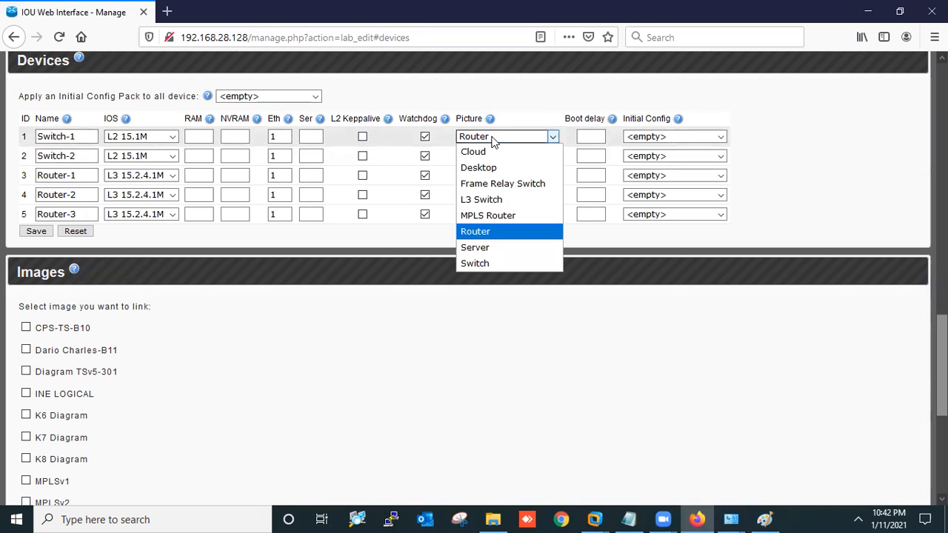
{"action": "left_click", "coordinate": [489, 263]}
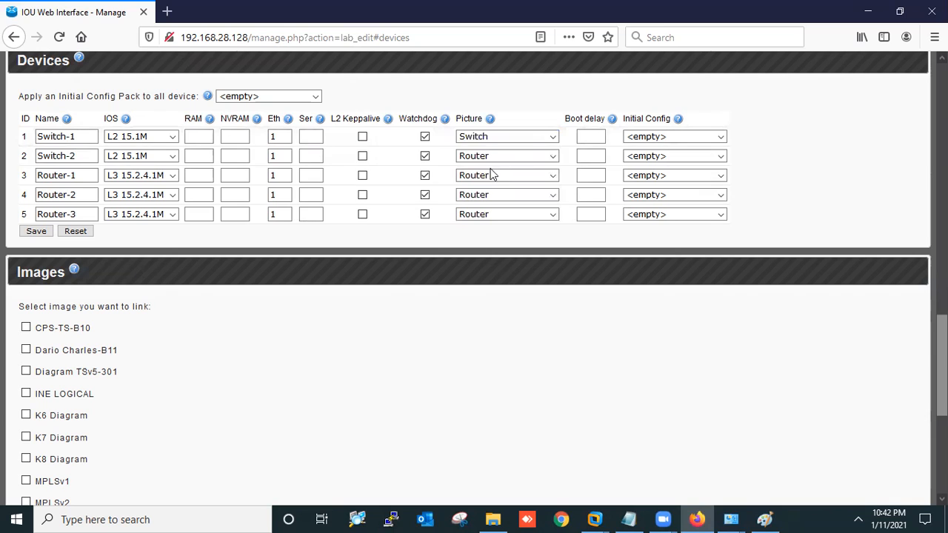
{"action": "left_click", "coordinate": [486, 156]}
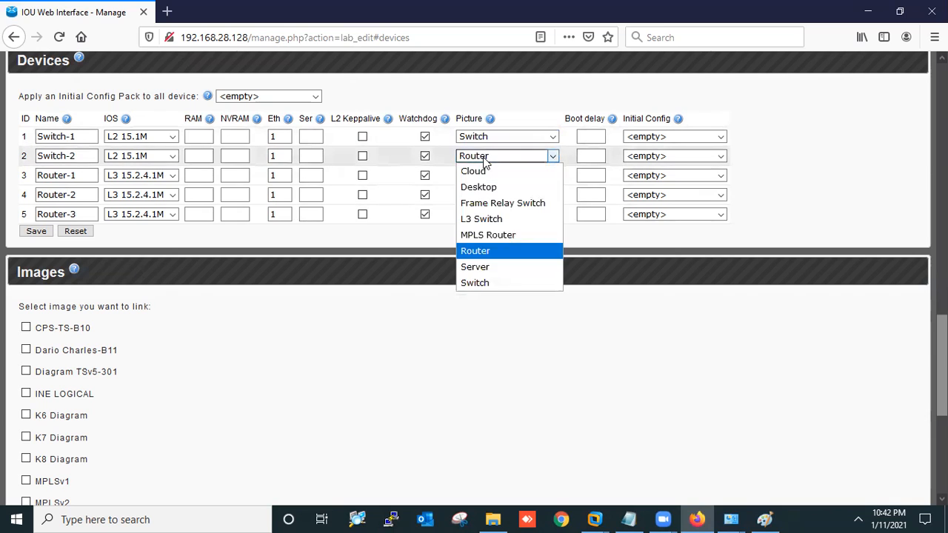
{"action": "left_click", "coordinate": [483, 283]}
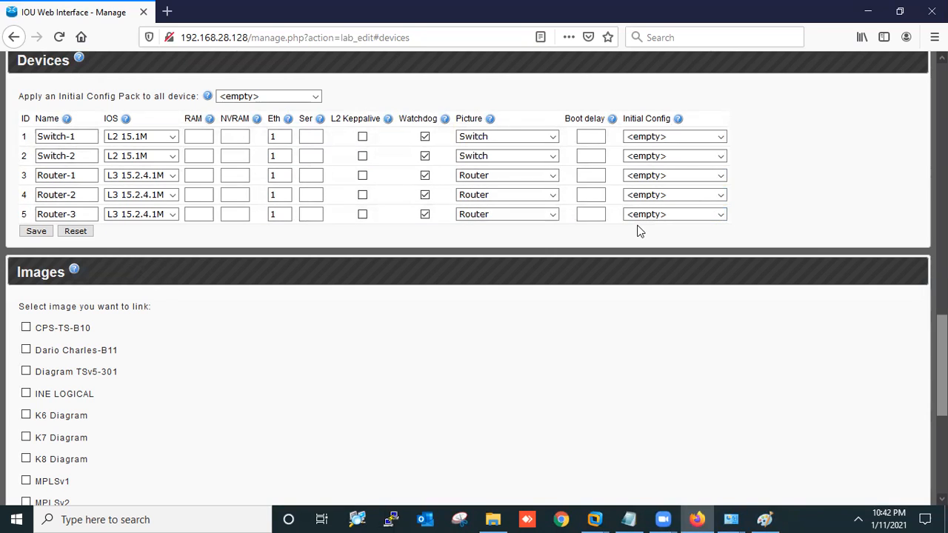
Save the device settings, open the test lab, and move Switch-1 to the upper left
{"action": "left_click", "coordinate": [33, 232]}
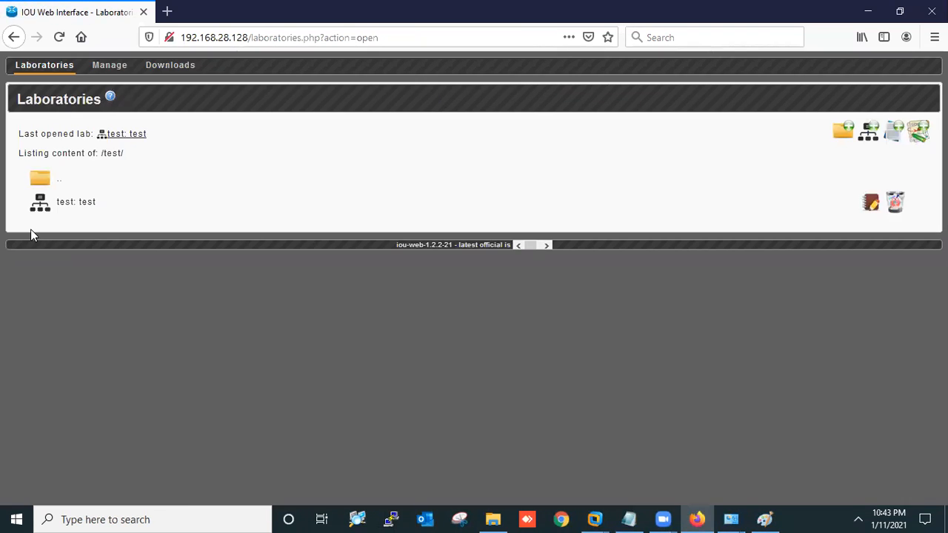
{"action": "left_click", "coordinate": [76, 204]}
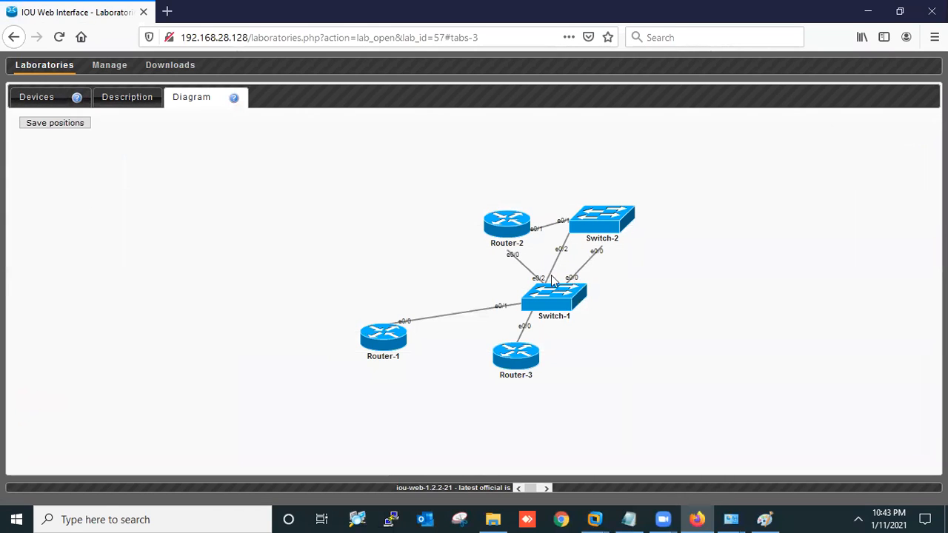
{"action": "left_click_drag", "start_coordinate": [567, 306], "coordinate": [359, 211]}
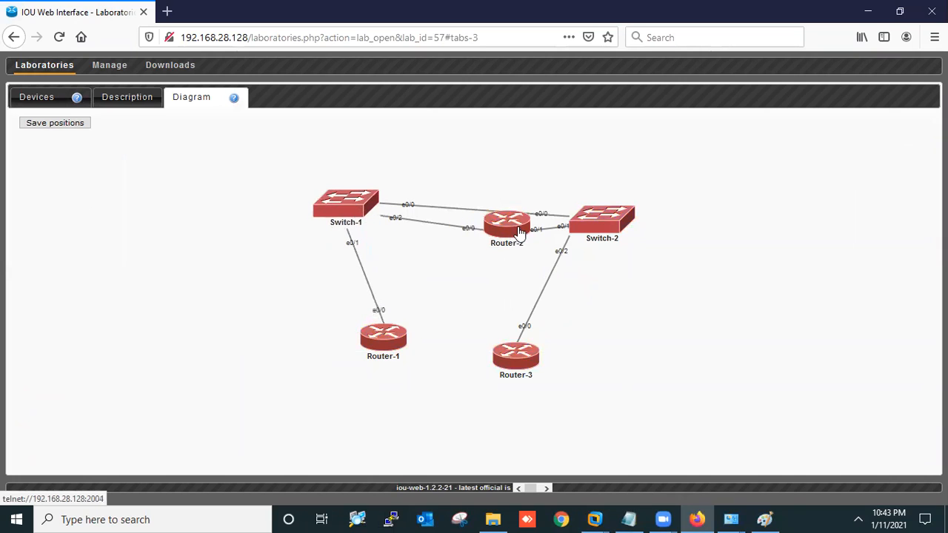
Move Router-2 between the switches, raise Switch-2 slightly, and place Router-3 below Switch-2
{"action": "left_click_drag", "start_coordinate": [514, 235], "coordinate": [481, 317]}
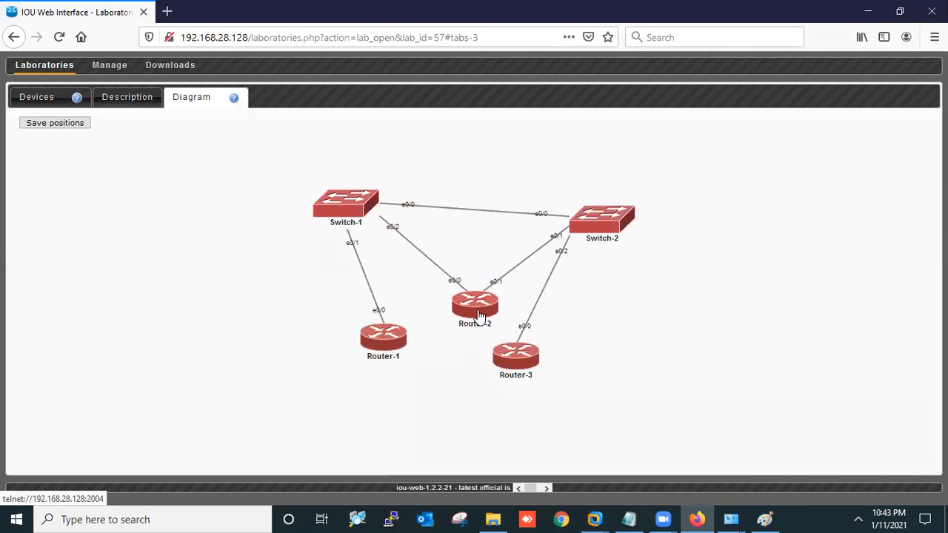
{"action": "mouse_move", "coordinate": [597, 227]}
{"action": "left_mouse_down"}
{"action": "mouse_move", "coordinate": [586, 211]}
{"action": "mouse_move", "coordinate": [598, 213]}
{"action": "left_mouse_up"}
{"action": "left_click_drag", "start_coordinate": [527, 364], "coordinate": [651, 341]}
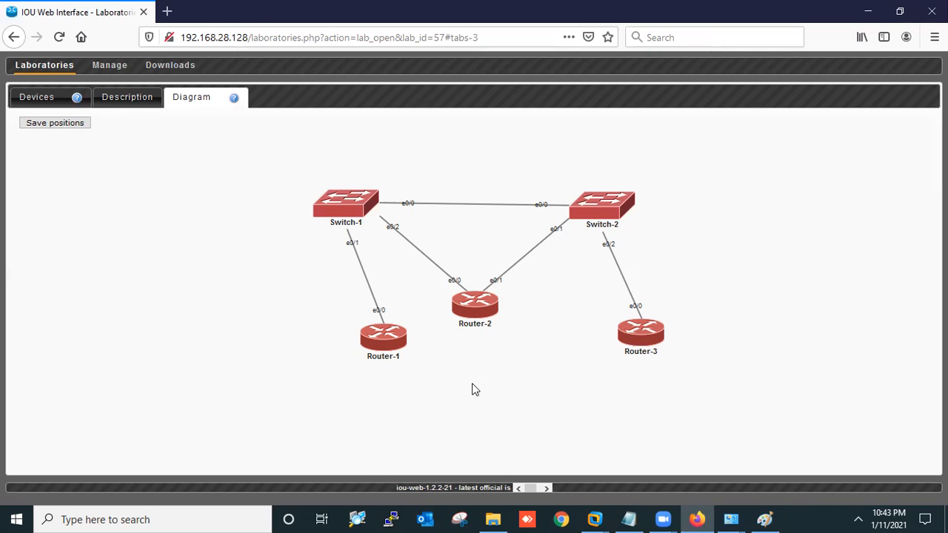
Go back to the laboratories list and reopen the test lab for editing
{"action": "left_click", "coordinate": [51, 96]}
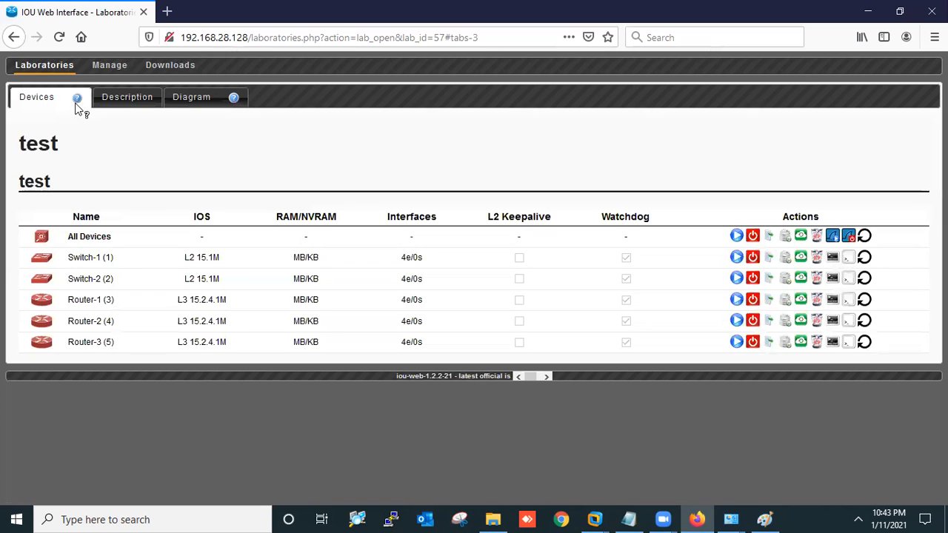
{"action": "left_click", "coordinate": [47, 66]}
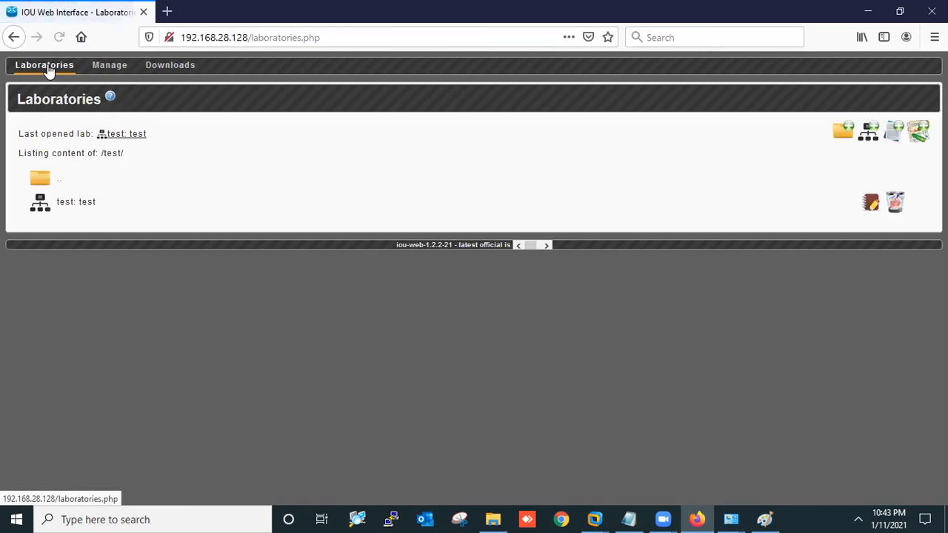
{"action": "left_click", "coordinate": [869, 202]}
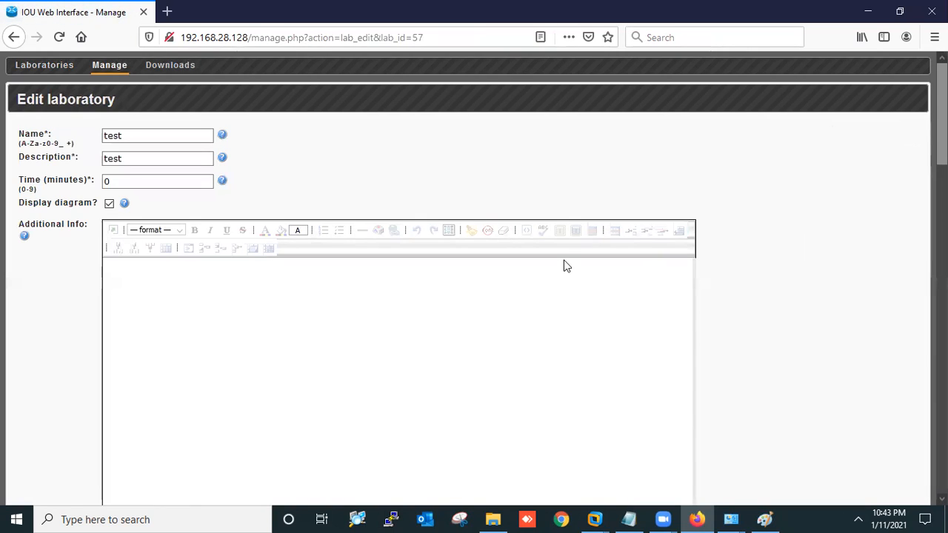
Append the NETMAP link 3:0/1 6:0/1 after the last entry and save the lab
{"action": "scroll", "coordinate": [778, 301], "scroll_direction": "down", "scroll_amount": 3}
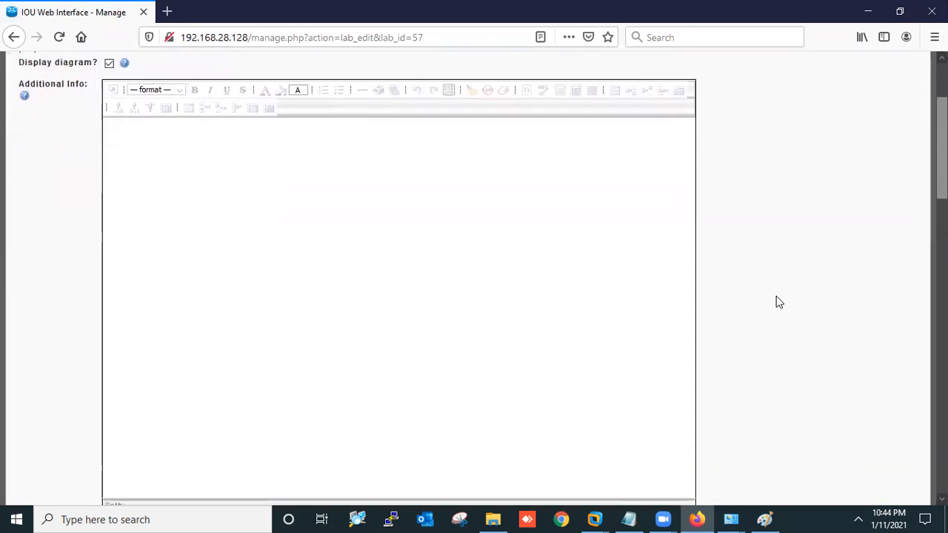
{"action": "scroll", "coordinate": [778, 301], "scroll_direction": "down", "scroll_amount": 5}
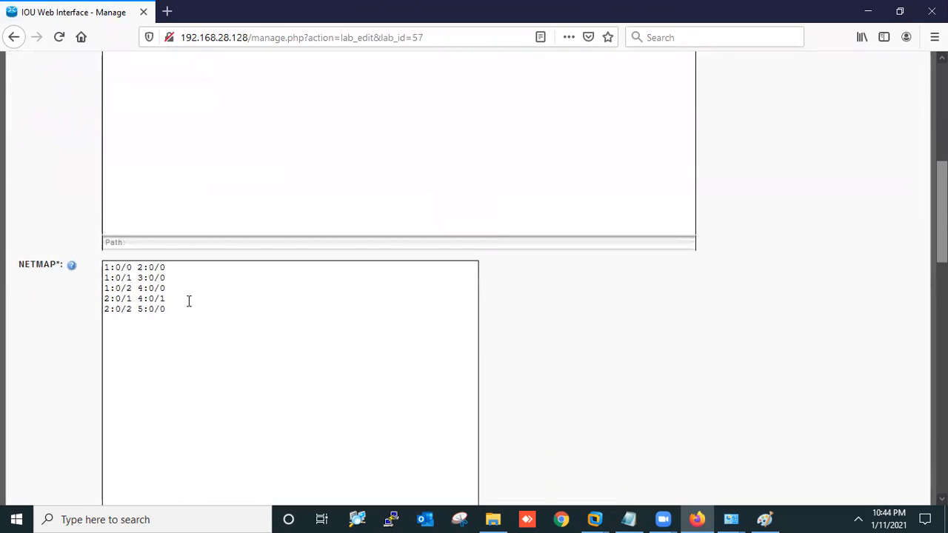
{"action": "left_click", "coordinate": [187, 310]}
{"action": "type", "text": "3:"}
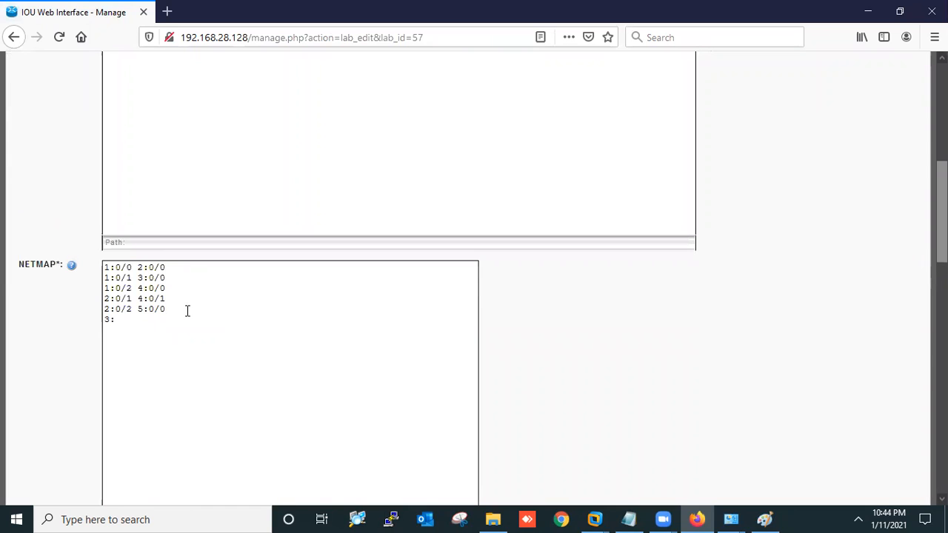
{"action": "type", "text": "0/1 6:0/"}
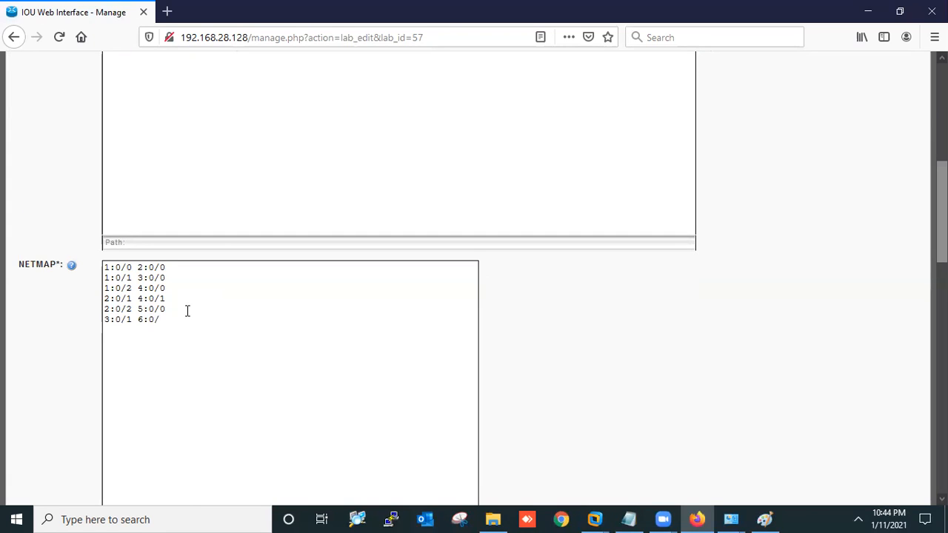
{"action": "type", "text": "1"}
{"action": "scroll", "coordinate": [504, 351], "scroll_direction": "down", "scroll_amount": 3}
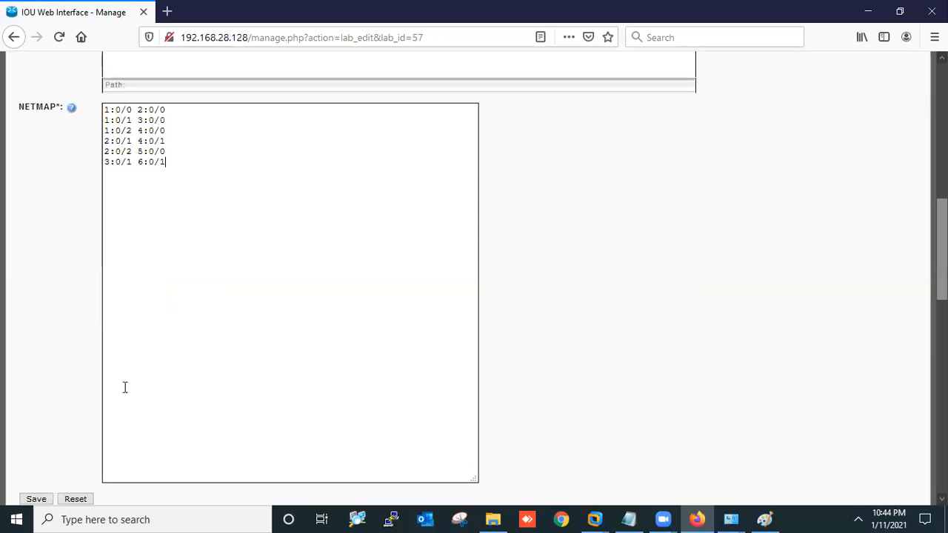
{"action": "left_click", "coordinate": [34, 498]}
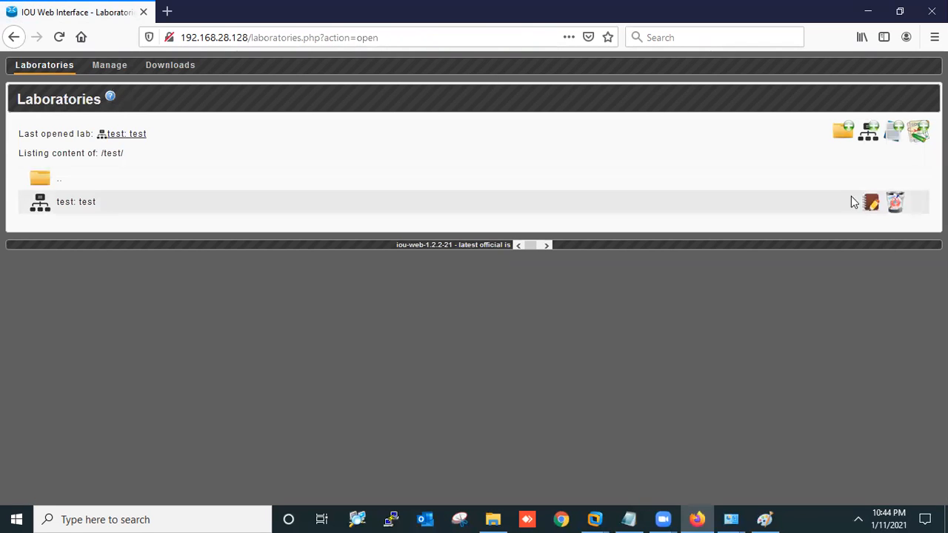
Fill device row 6 as User with L3 15.2.4.1M, Eth 1 and Desktop picture, then save
{"action": "left_click", "coordinate": [872, 206]}
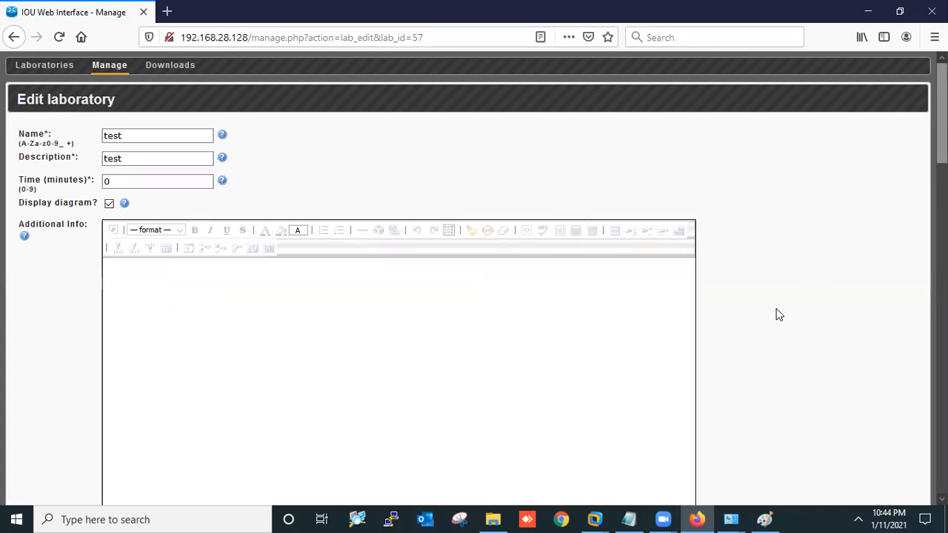
{"action": "scroll", "coordinate": [778, 313], "scroll_direction": "down", "scroll_amount": 5}
{"action": "scroll", "coordinate": [778, 313], "scroll_direction": "down", "scroll_amount": 3}
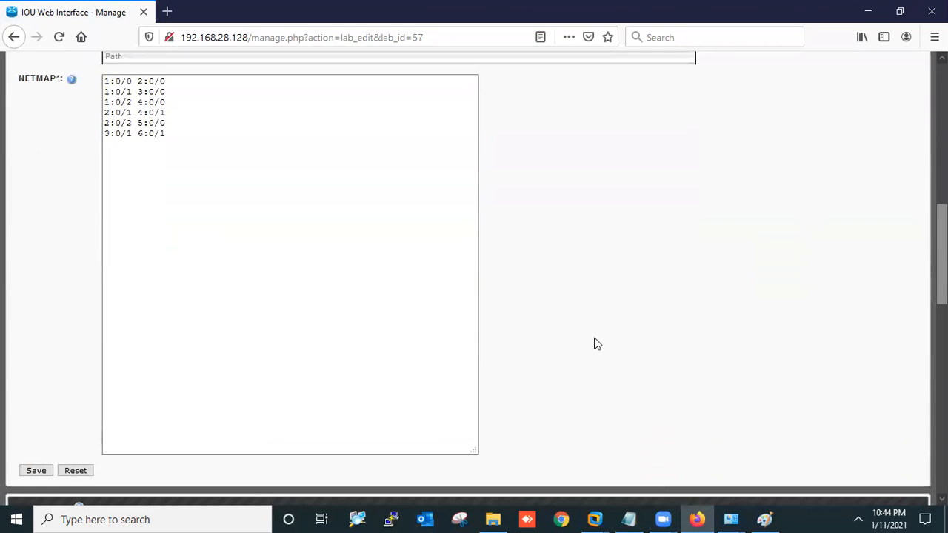
{"action": "scroll", "coordinate": [595, 343], "scroll_direction": "down", "scroll_amount": 4}
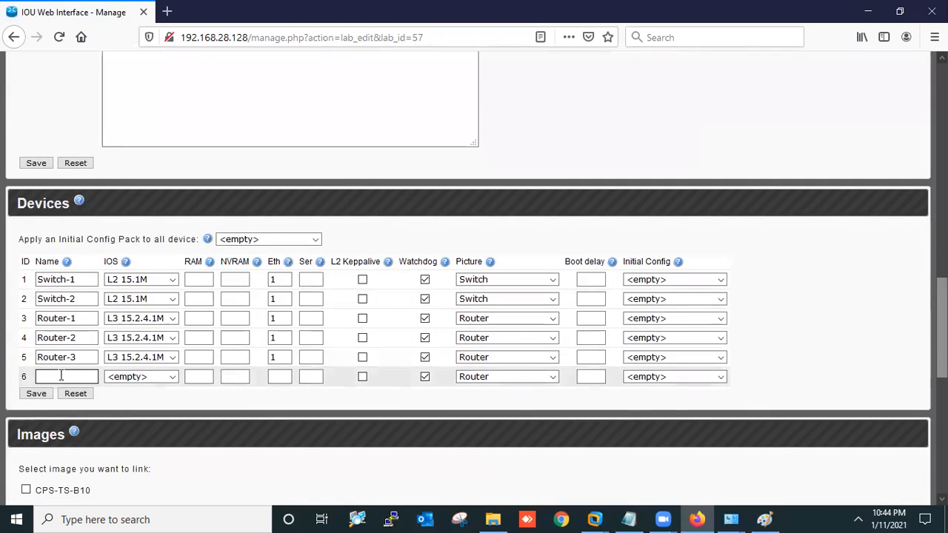
{"action": "type", "text": "User"}
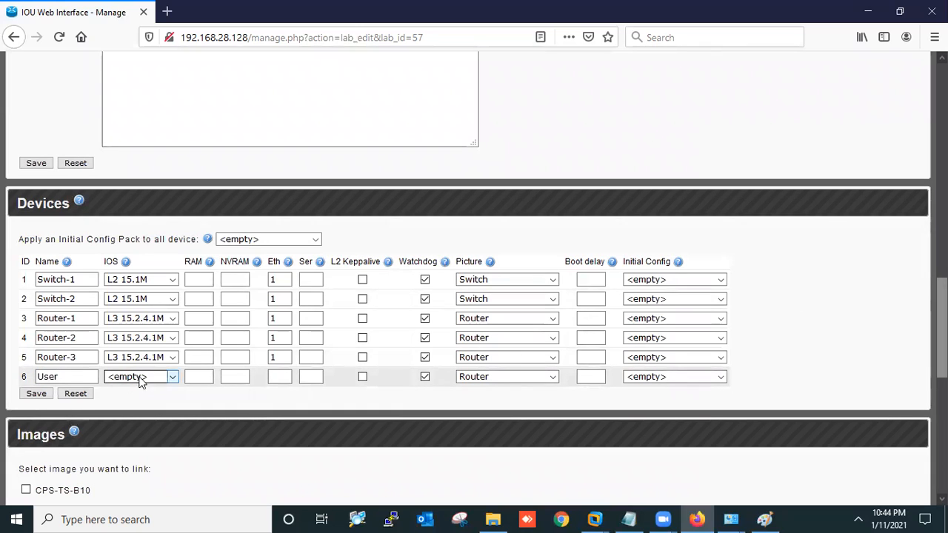
{"action": "left_click", "coordinate": [156, 376]}
{"action": "left_click", "coordinate": [139, 362]}
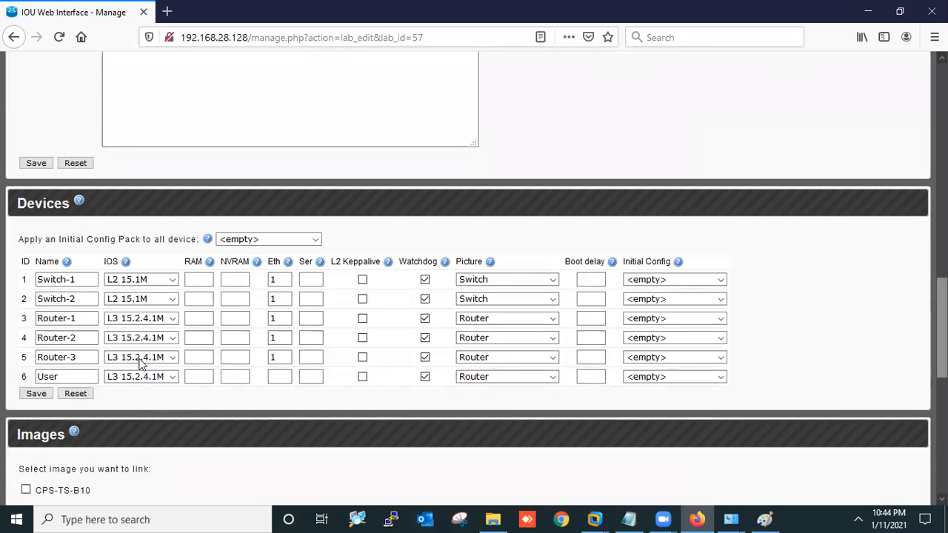
{"action": "left_click", "coordinate": [278, 376]}
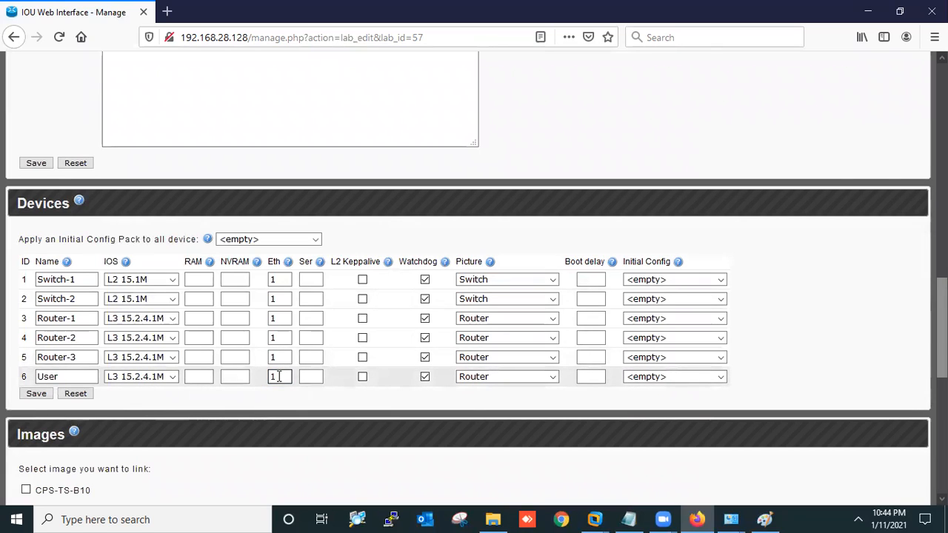
{"action": "left_click", "coordinate": [508, 376]}
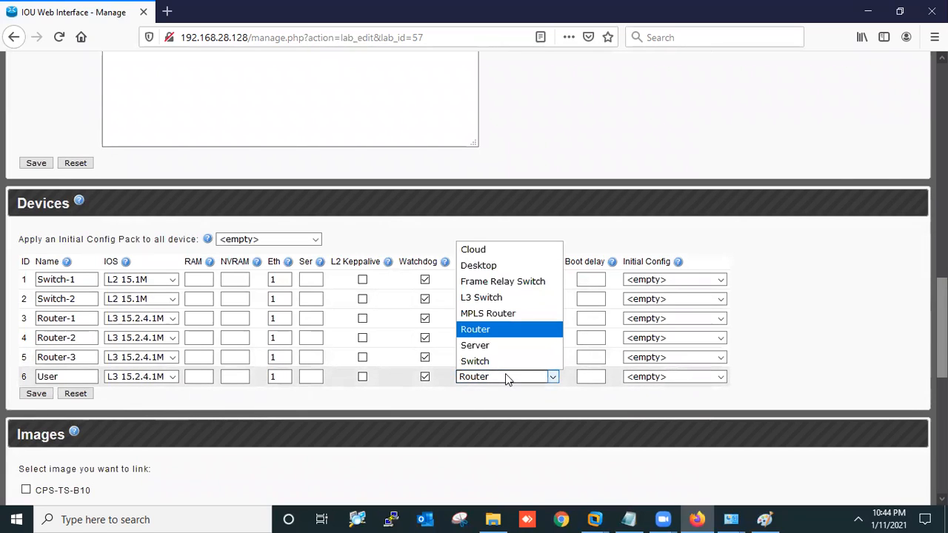
{"action": "left_click", "coordinate": [482, 265]}
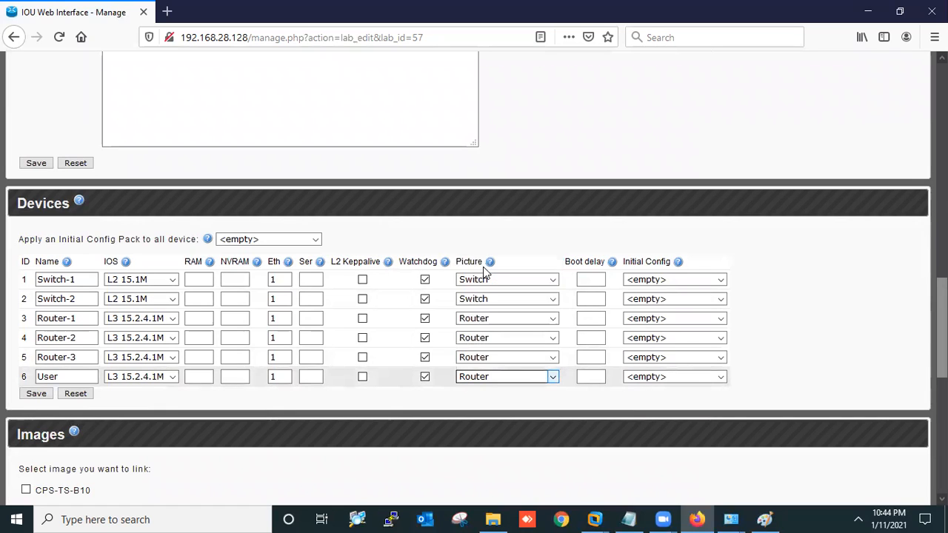
{"action": "left_click", "coordinate": [36, 393]}
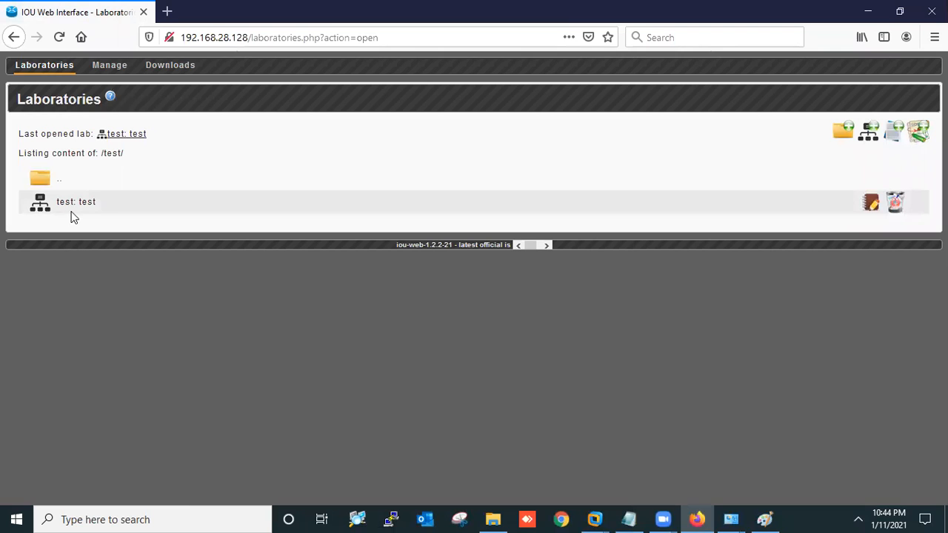
Open the test lab and place Switch-2 beside Switch-1, Routers below, and User left of Router-1
{"action": "left_click", "coordinate": [70, 211]}
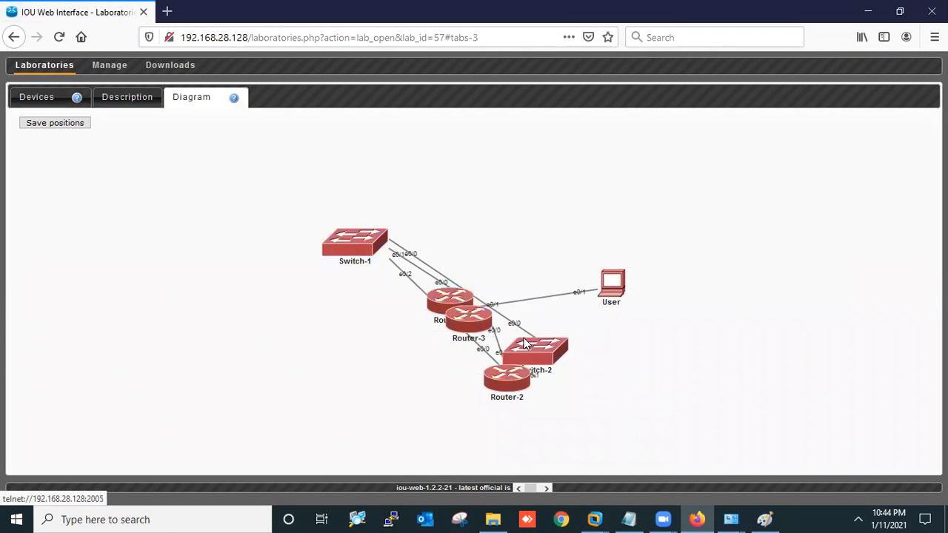
{"action": "left_click_drag", "start_coordinate": [541, 356], "coordinate": [546, 238]}
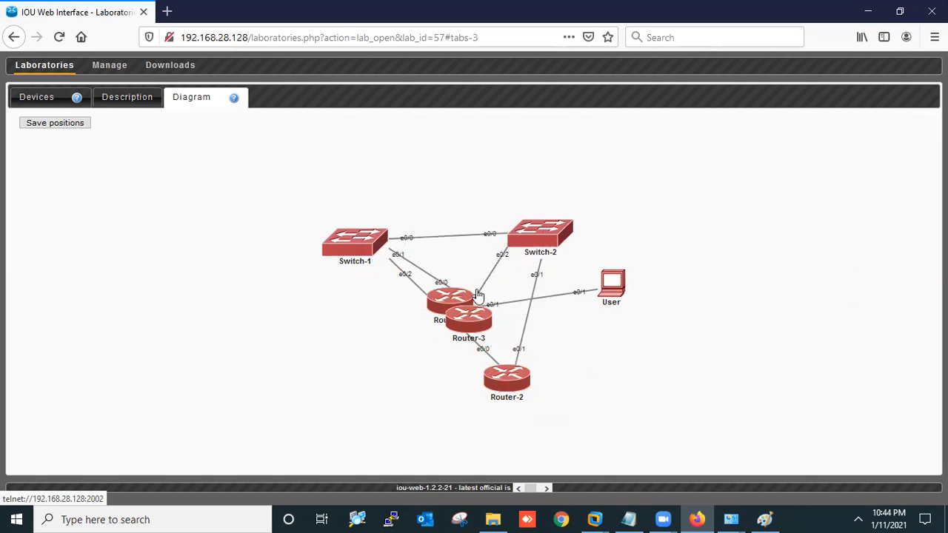
{"action": "left_click_drag", "start_coordinate": [460, 331], "coordinate": [580, 390]}
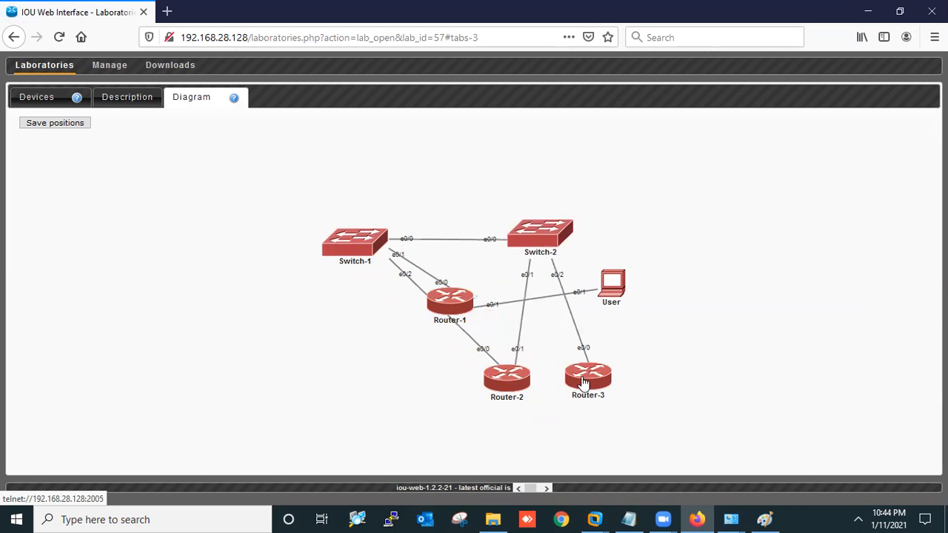
{"action": "left_click_drag", "start_coordinate": [451, 302], "coordinate": [346, 356]}
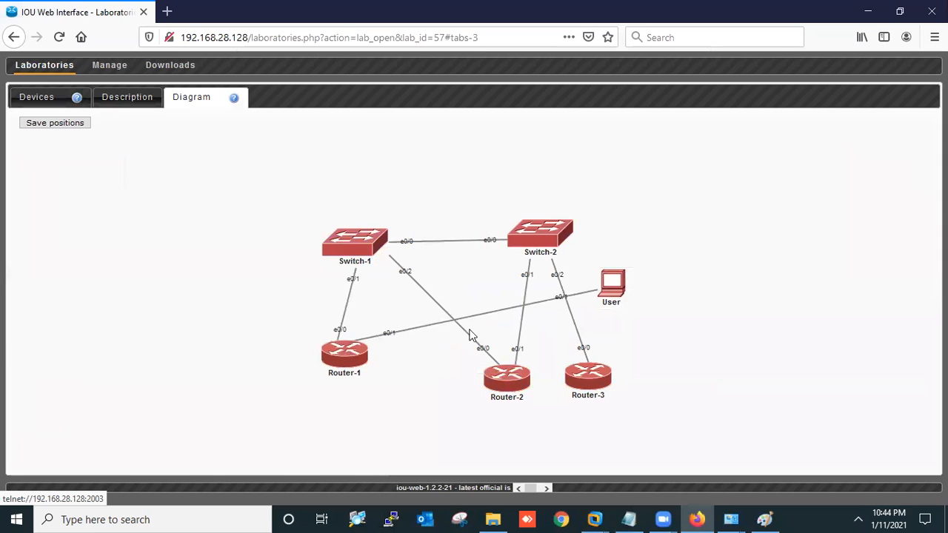
{"action": "left_click_drag", "start_coordinate": [622, 293], "coordinate": [227, 362]}
{"action": "left_click_drag", "start_coordinate": [505, 381], "coordinate": [450, 370]}
{"action": "left_click_drag", "start_coordinate": [546, 250], "coordinate": [560, 256]}
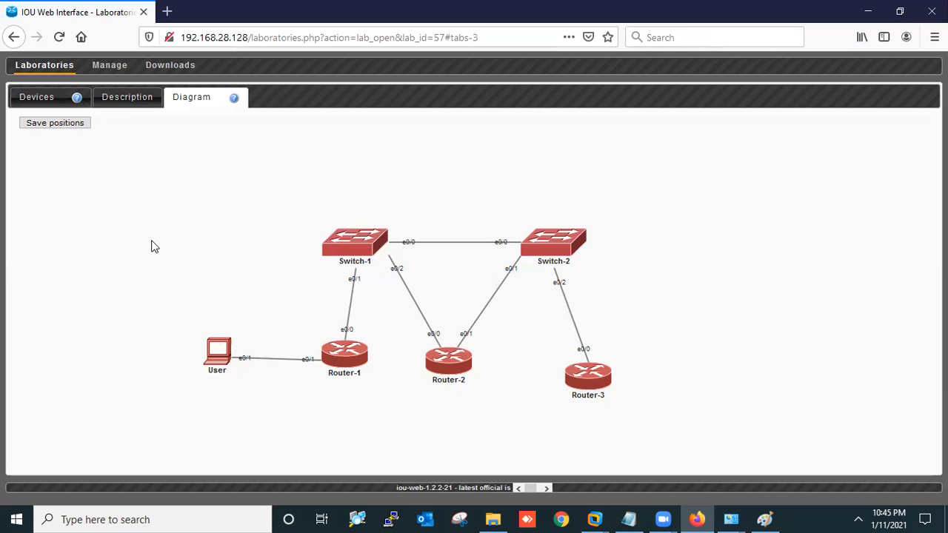
Return from the test lab to the laboratories listing and enter the CCIE Troubleshoot folder
{"action": "left_click", "coordinate": [34, 95]}
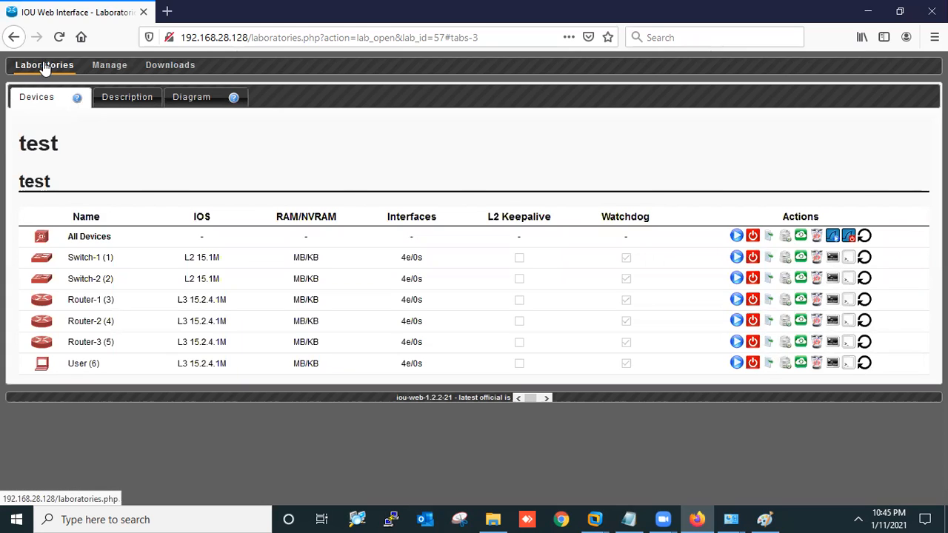
{"action": "left_click", "coordinate": [45, 67]}
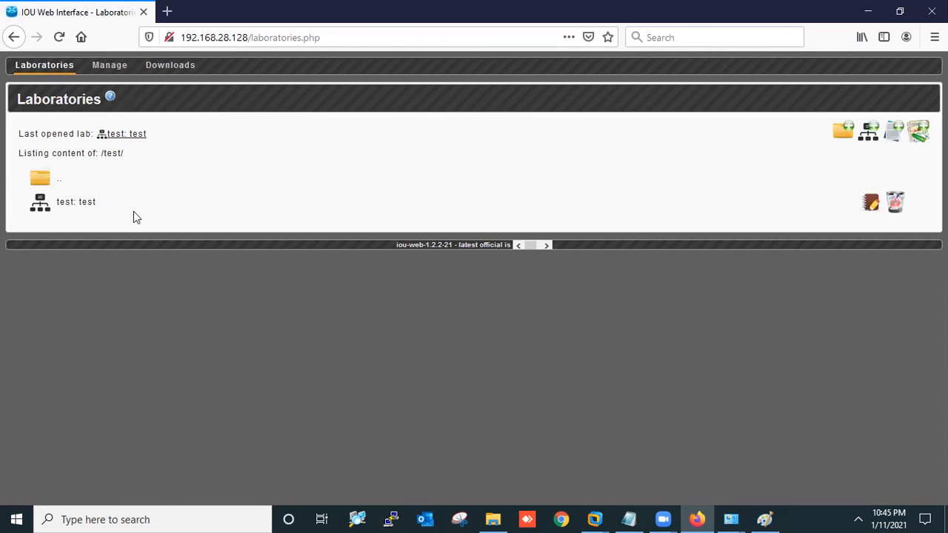
{"action": "left_click", "coordinate": [59, 185]}
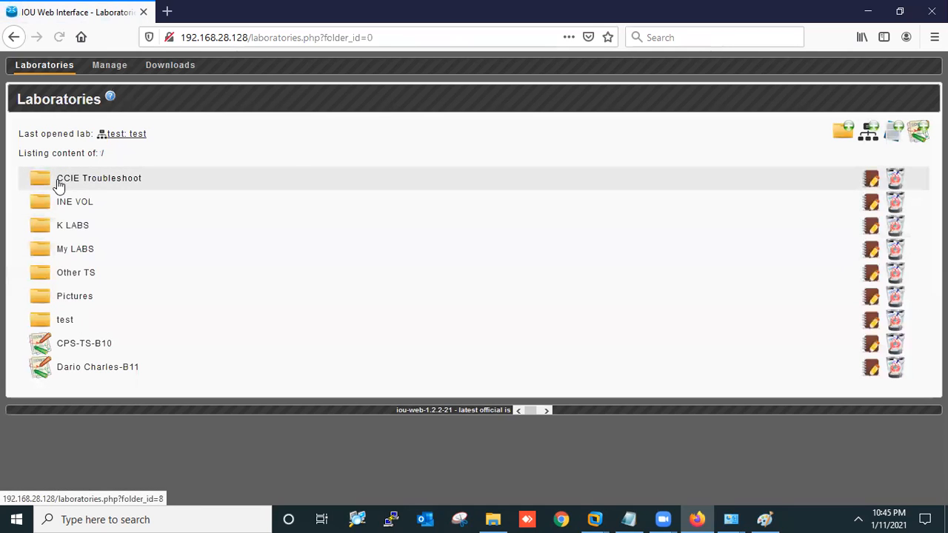
{"action": "left_click", "coordinate": [78, 185]}
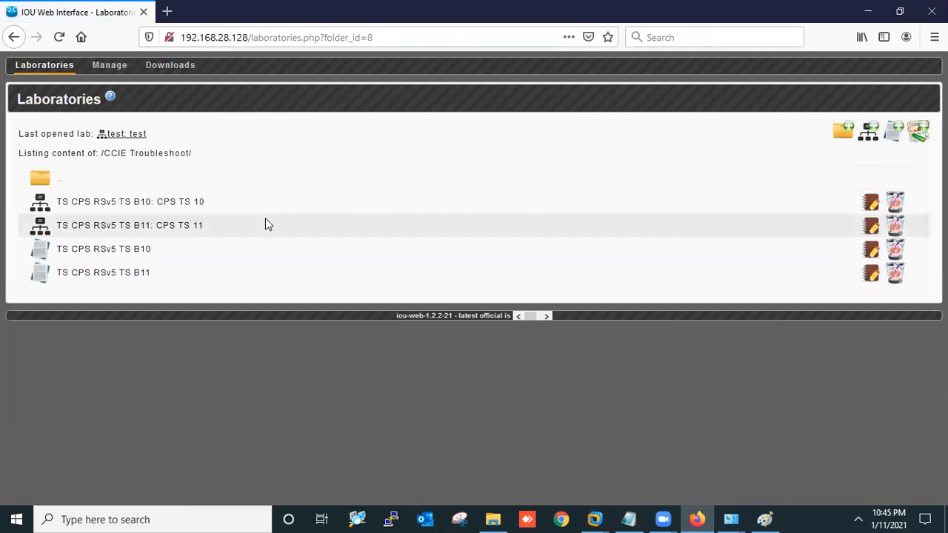